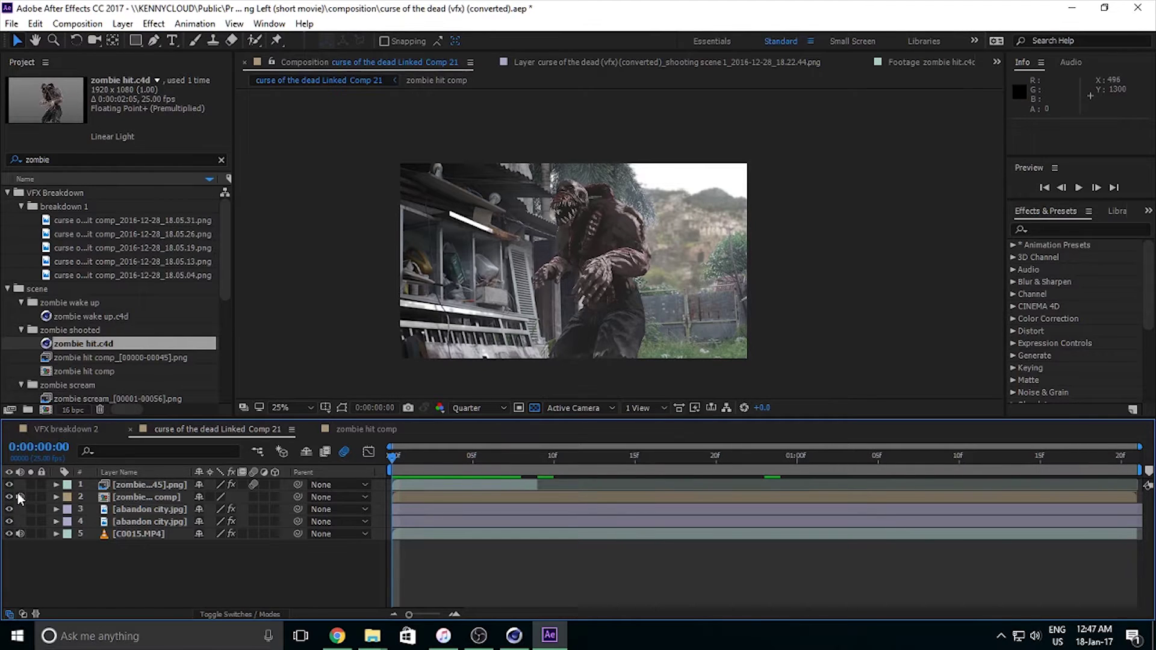
Step: Turn off layers 1–4 so only the C0015.MP4 backyard plate is visible
drag(9, 486, 12, 530)
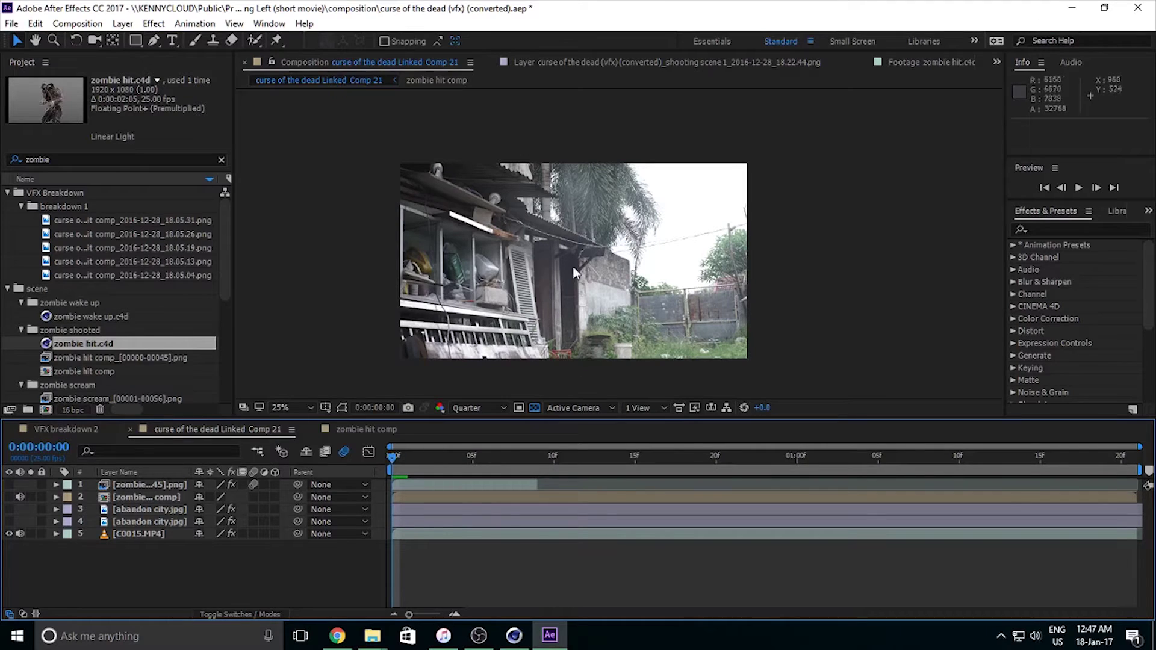
Step: Turn both abandon city.jpg background layers back on
key(comma)
key(period)
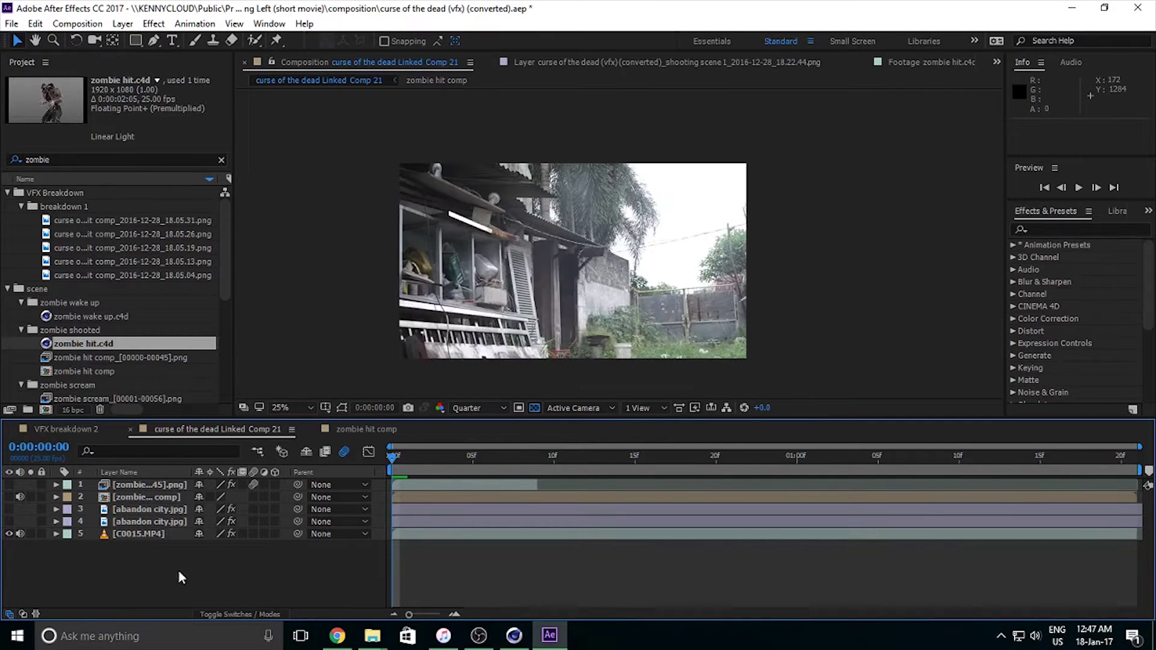
click(119, 530)
click(137, 519)
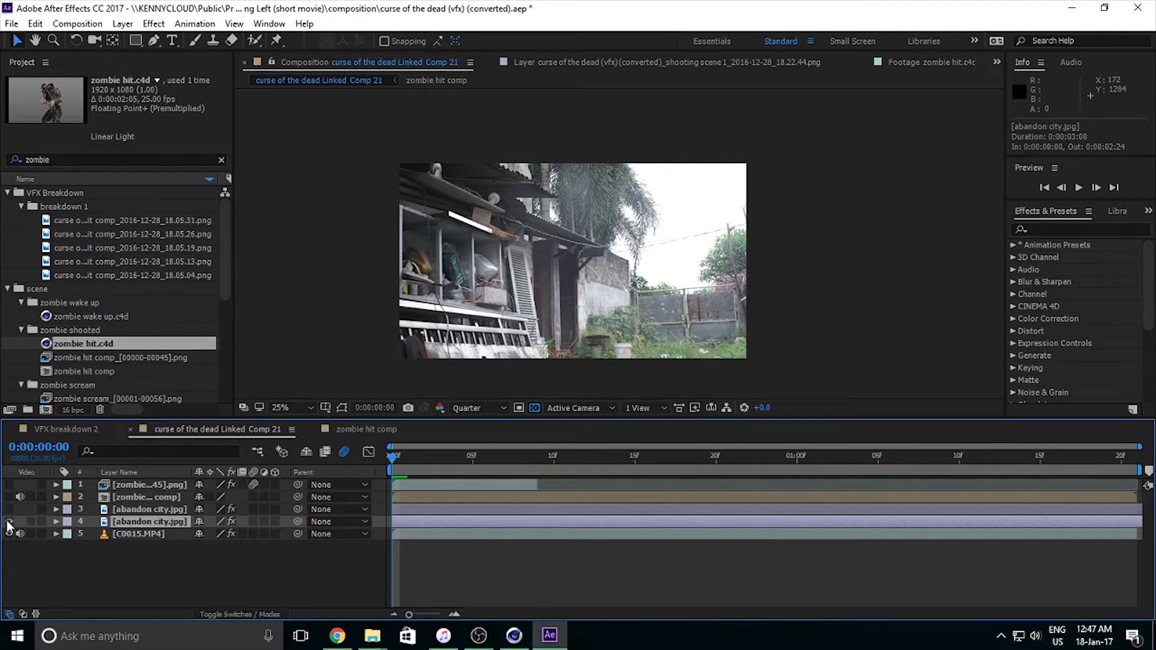
click(9, 522)
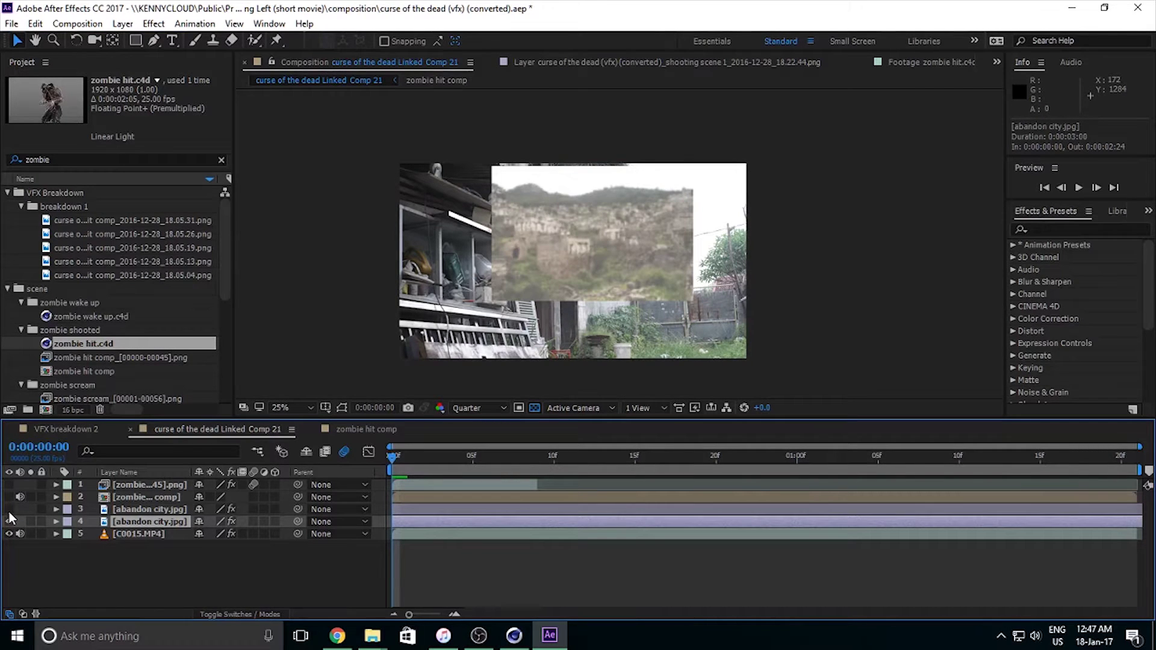
click(9, 510)
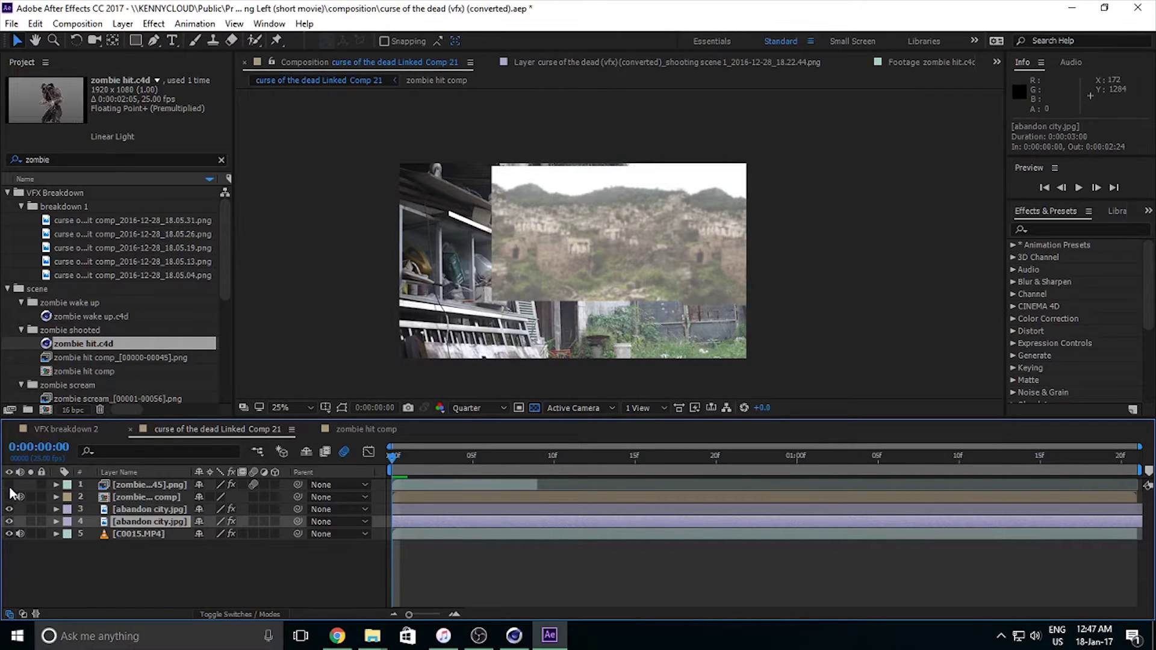
Step: Re-enable the zombie render and zombie hit comp layers, leaving zombie hit comp selected
click(9, 484)
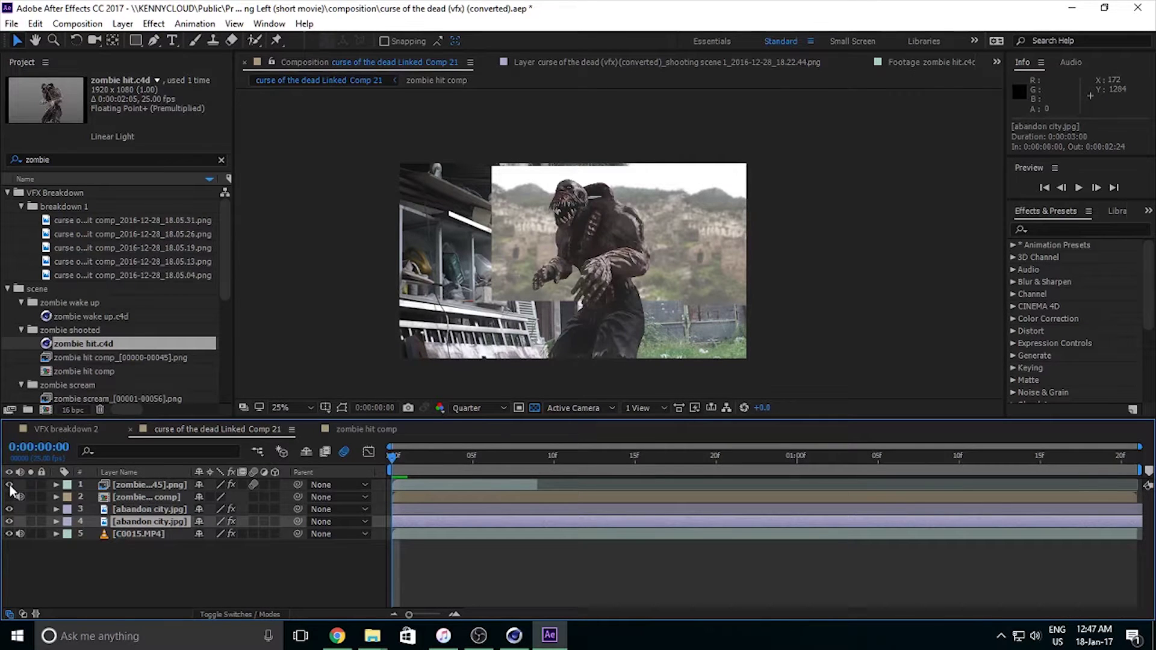
click(9, 486)
click(9, 497)
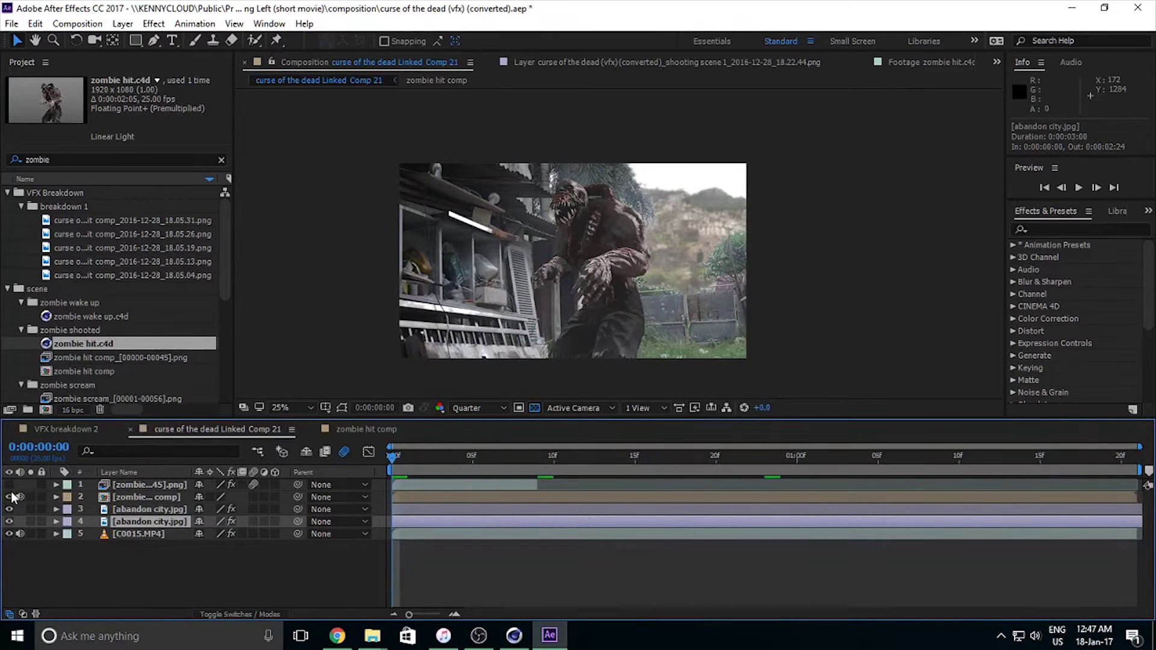
click(9, 485)
click(141, 497)
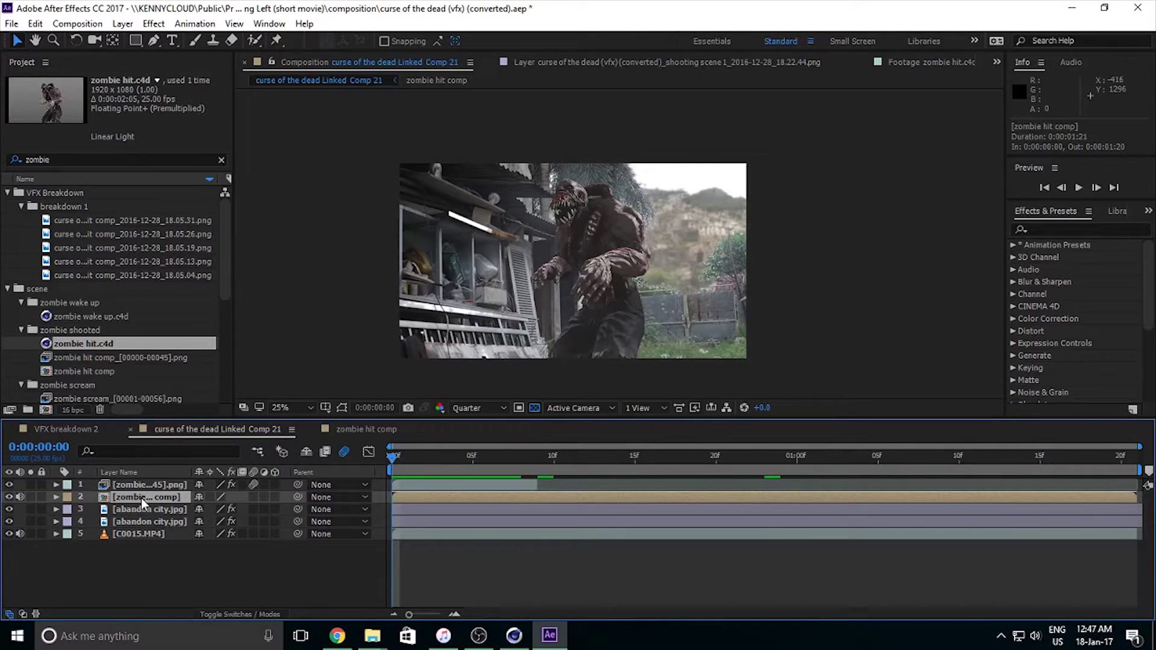
Step: Open the zombie hit comp precomp and step its playhead to frame 2
double_click(142, 497)
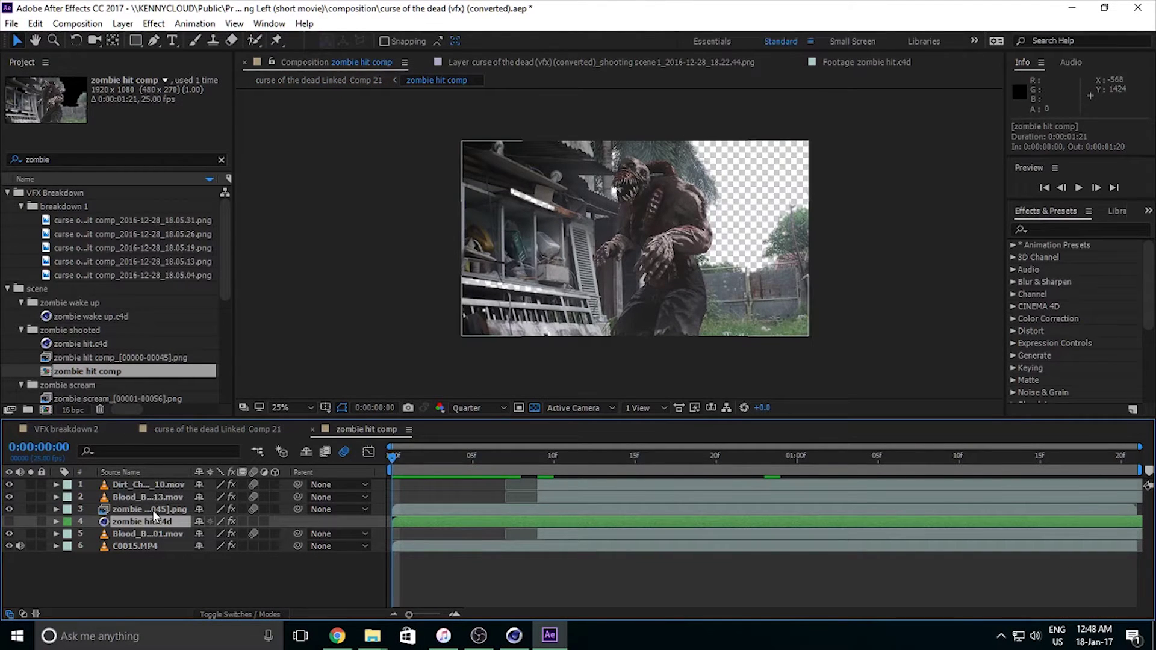
key(ctrl+Up)
drag(417, 455, 392, 460)
key(Page_Down)
key(Page_Down)
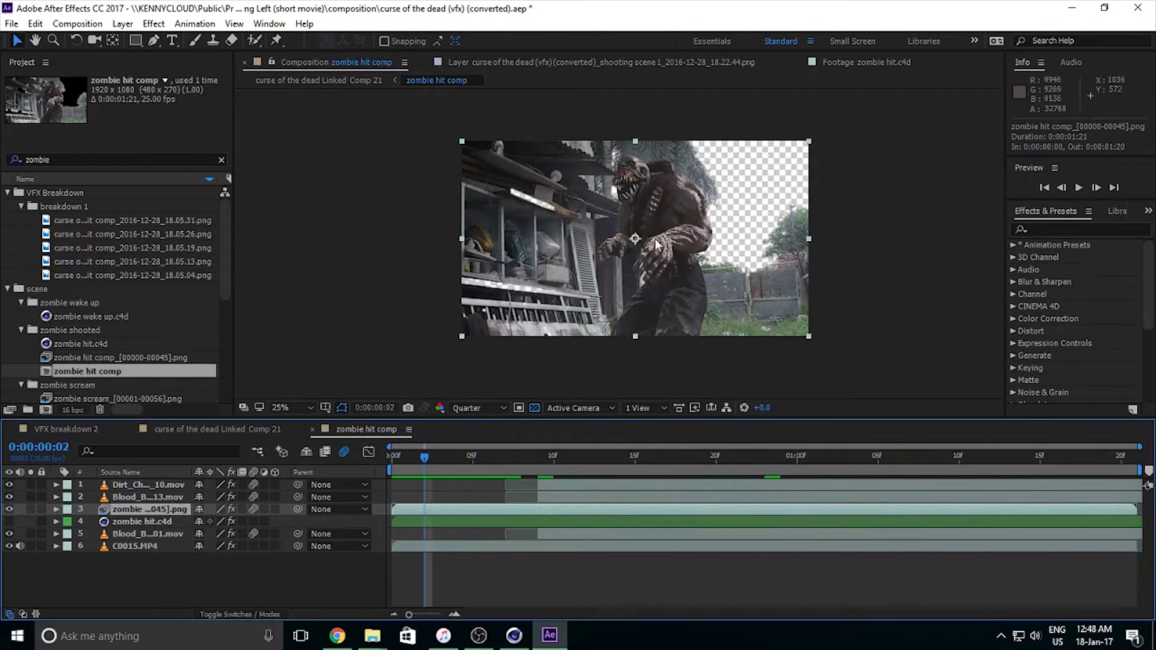
click(339, 637)
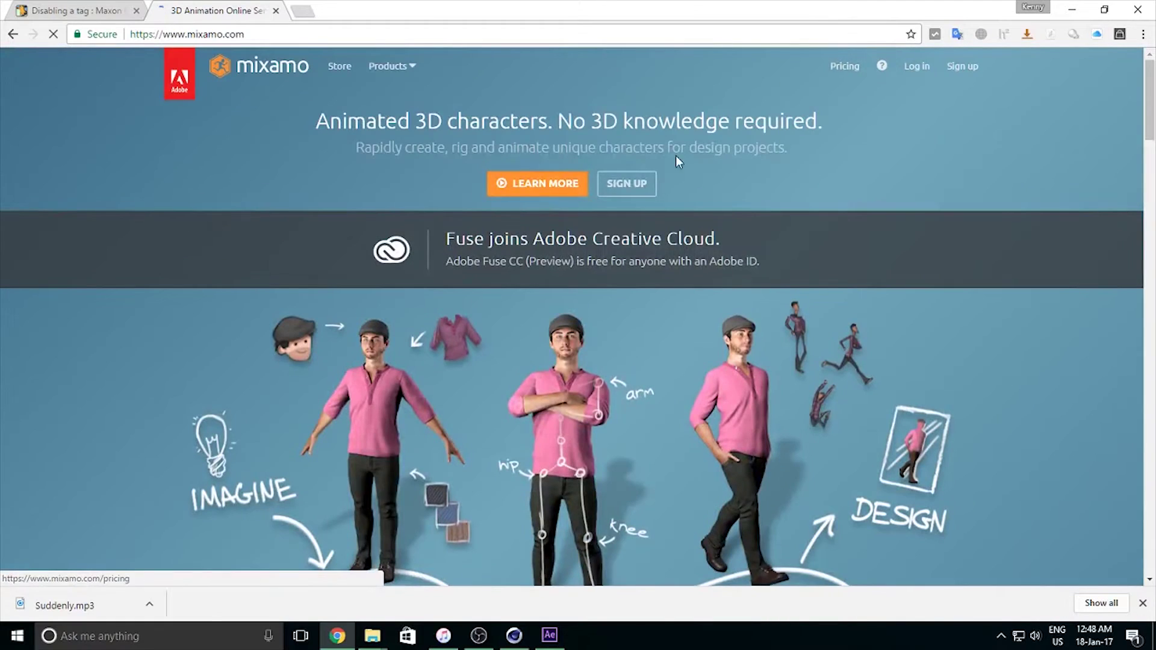
scroll(581, 313, down, 10)
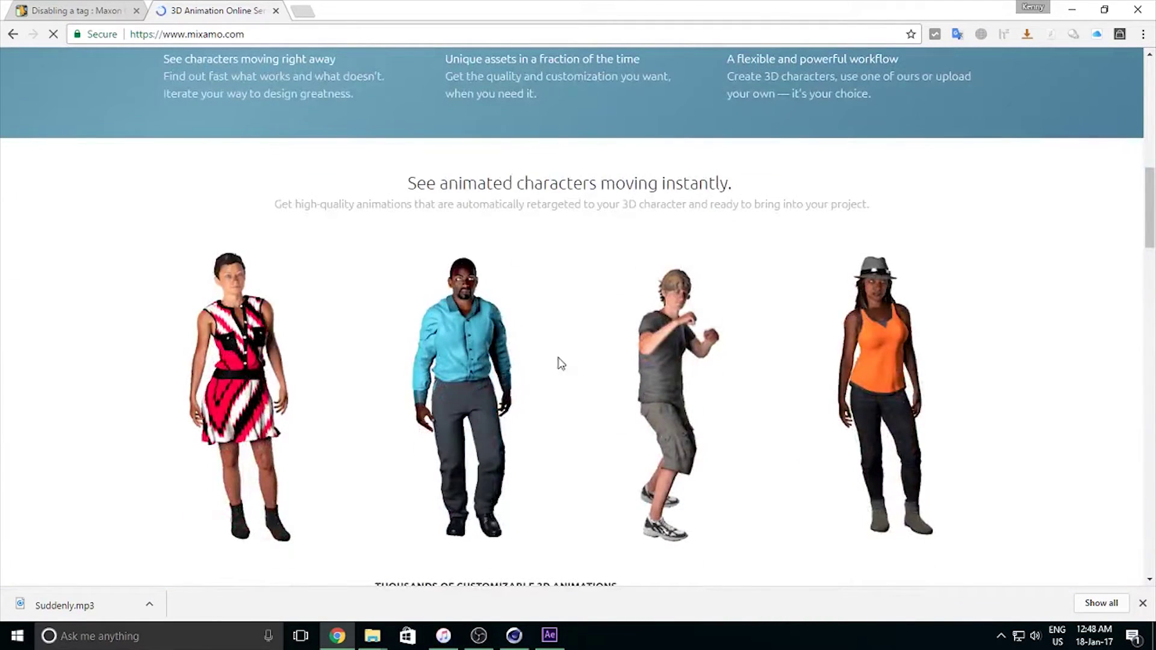
scroll(545, 438, up, 3)
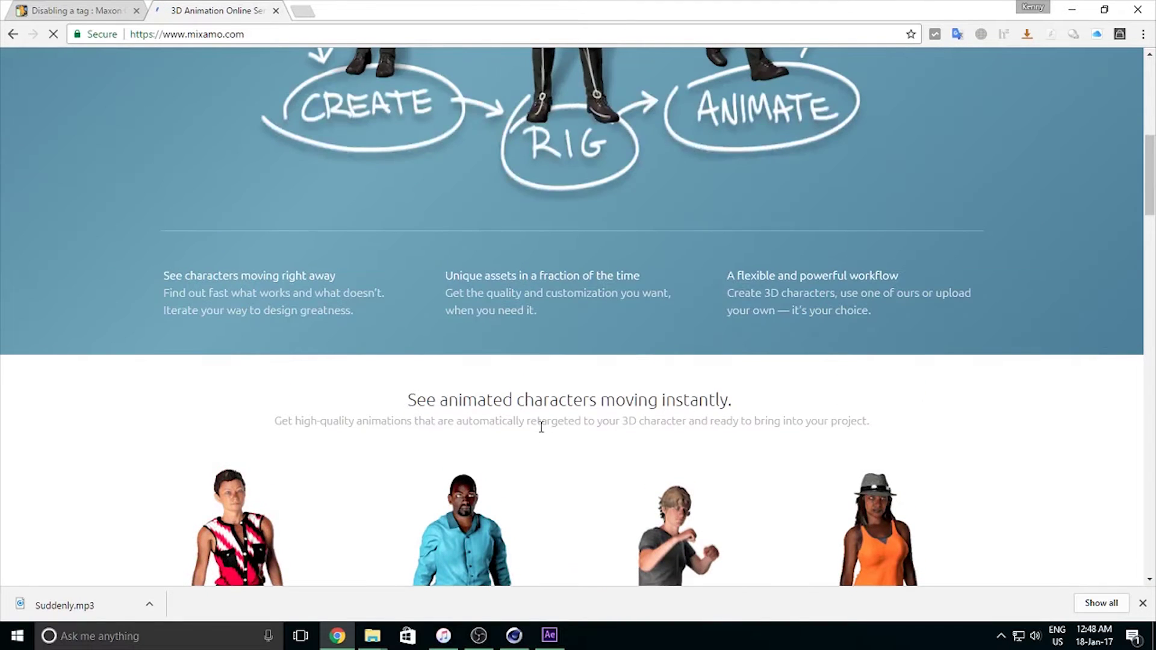
scroll(542, 425, down, 15)
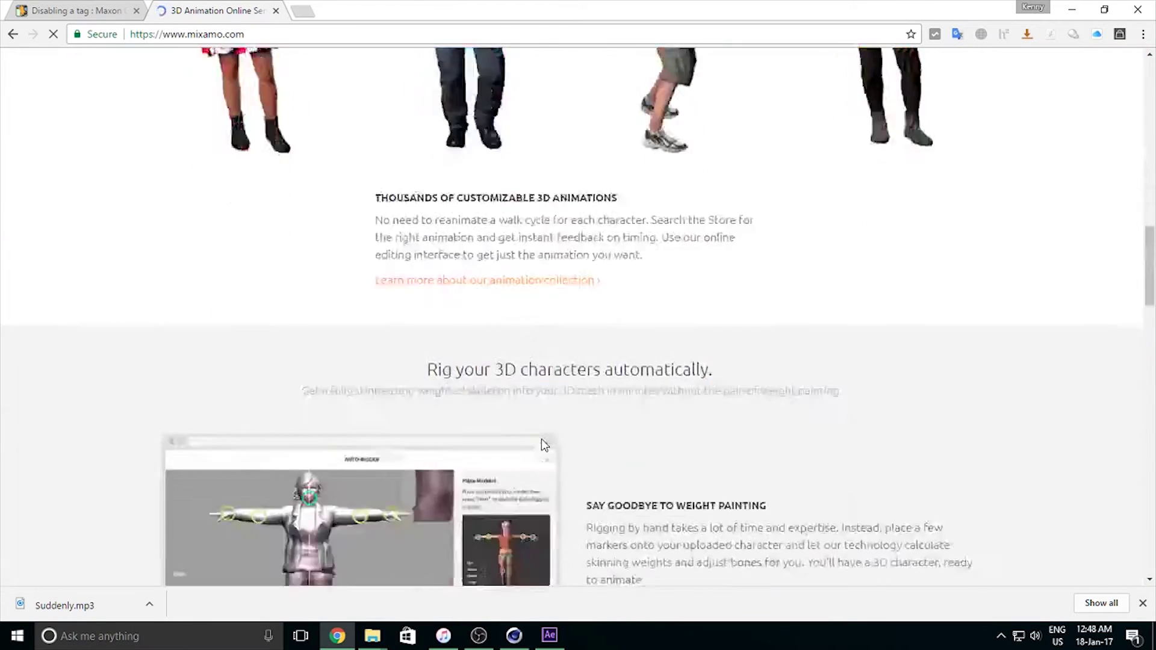
scroll(541, 432, down, 5)
scroll(541, 430, up, 10)
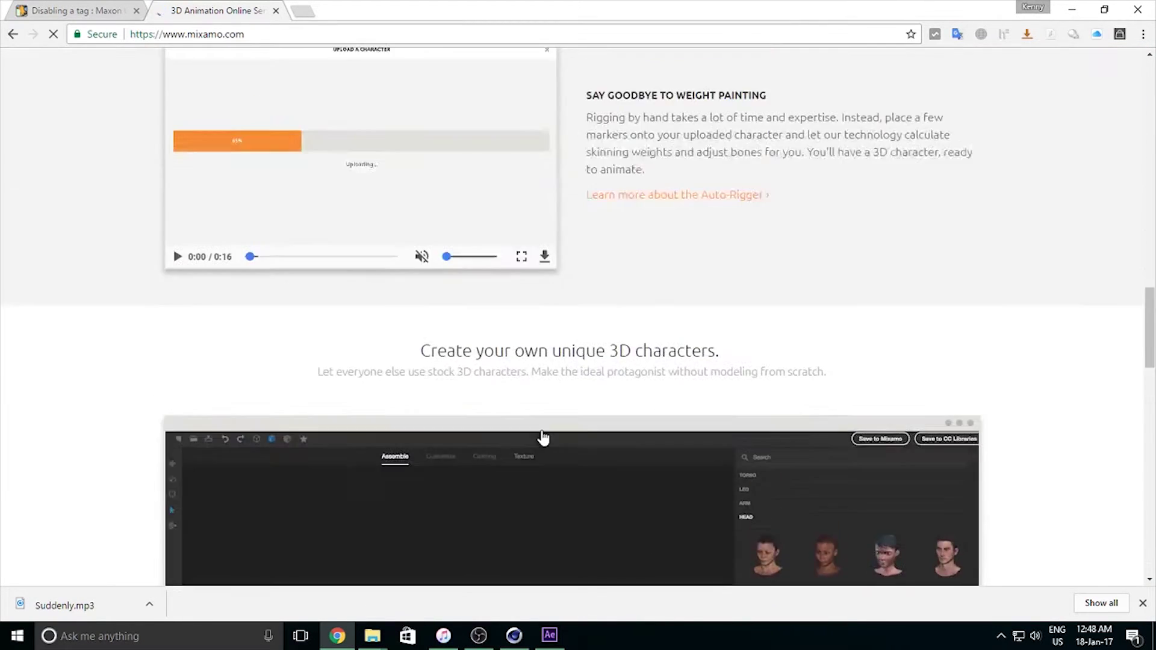
scroll(542, 430, up, 10)
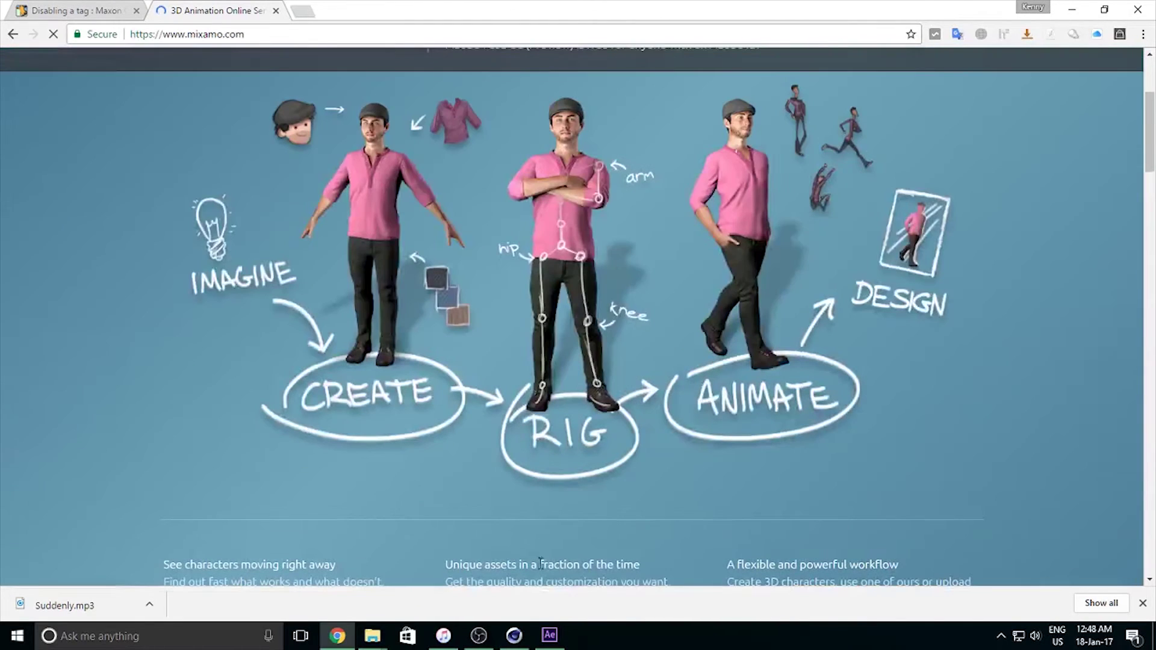
click(545, 636)
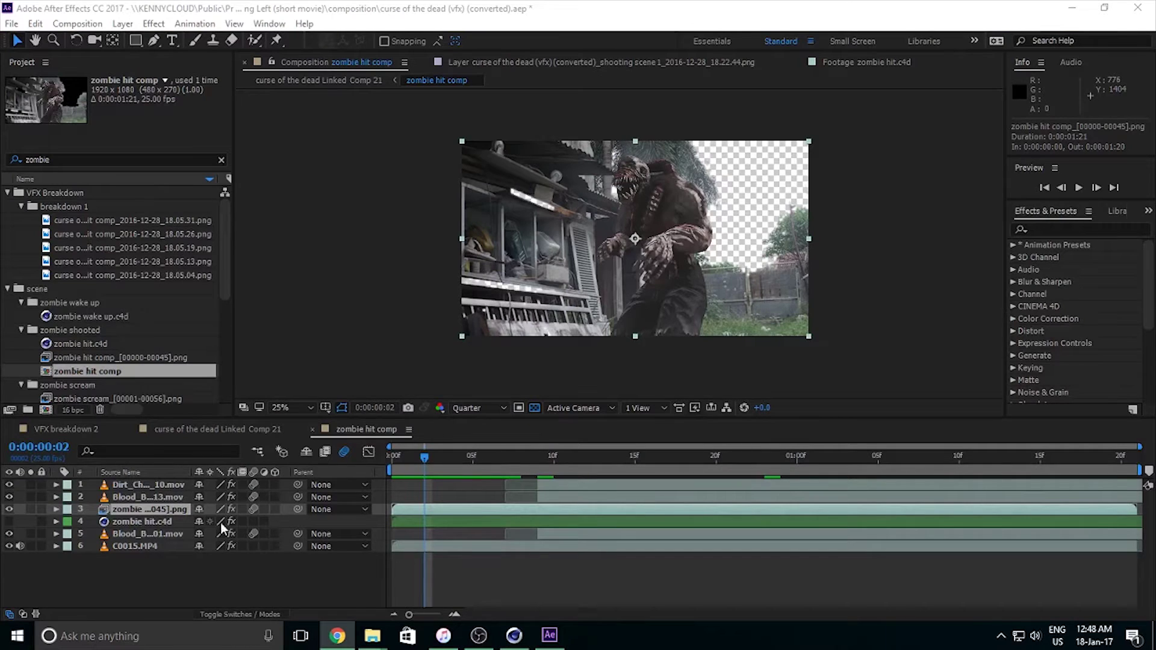
click(3, 521)
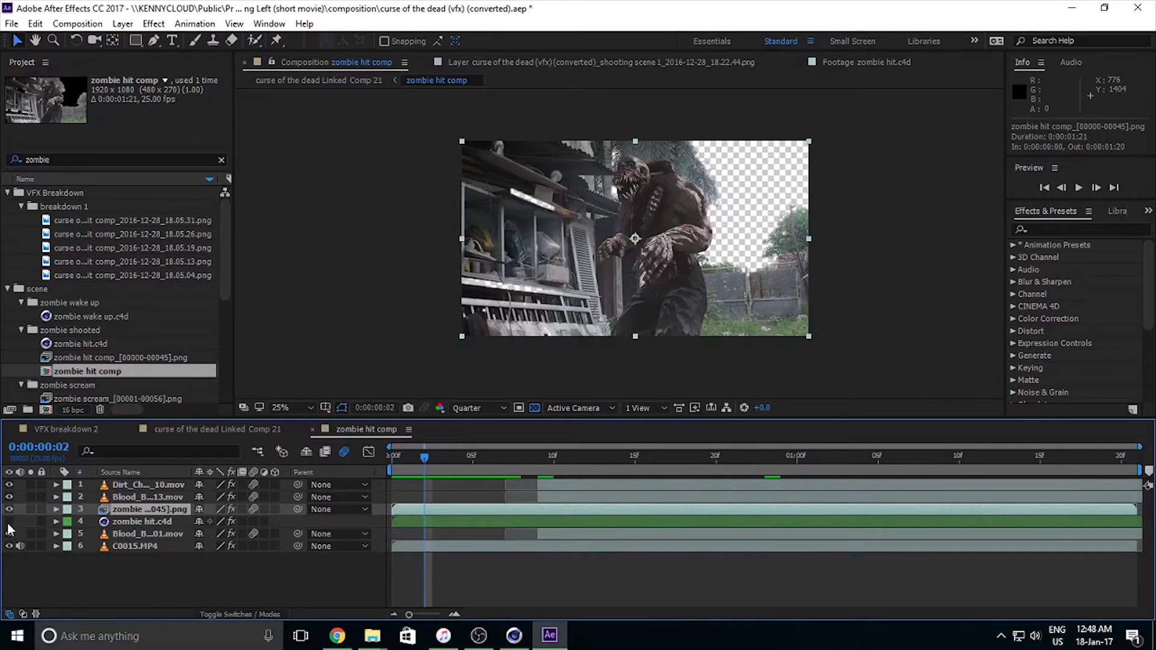
click(9, 509)
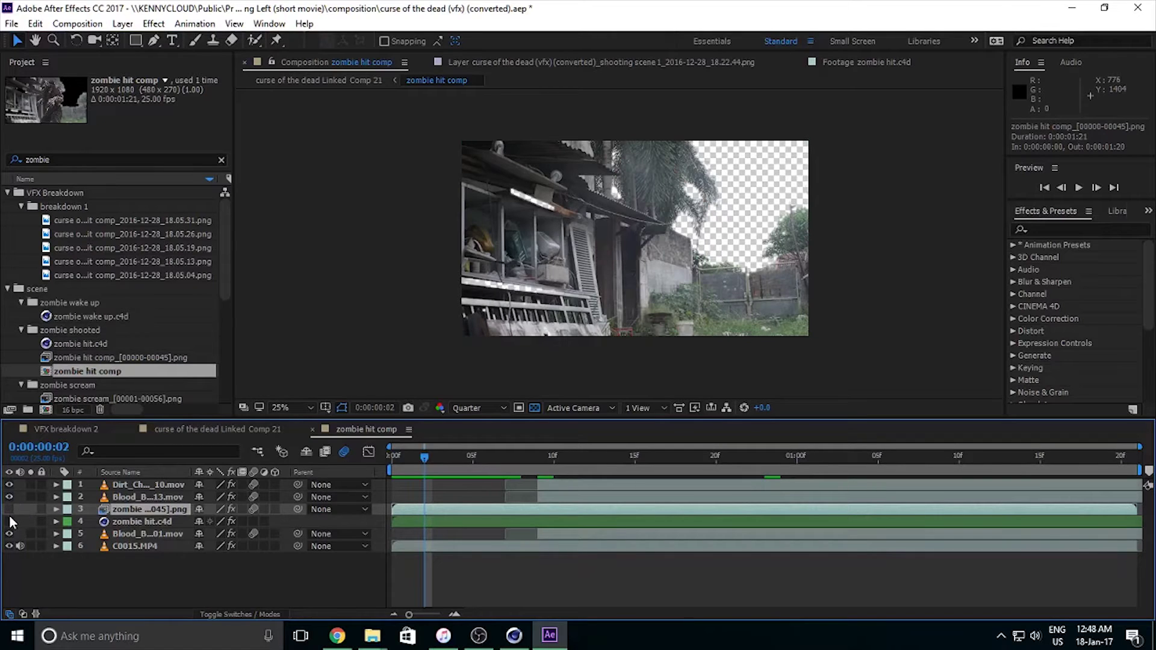
click(9, 522)
click(140, 522)
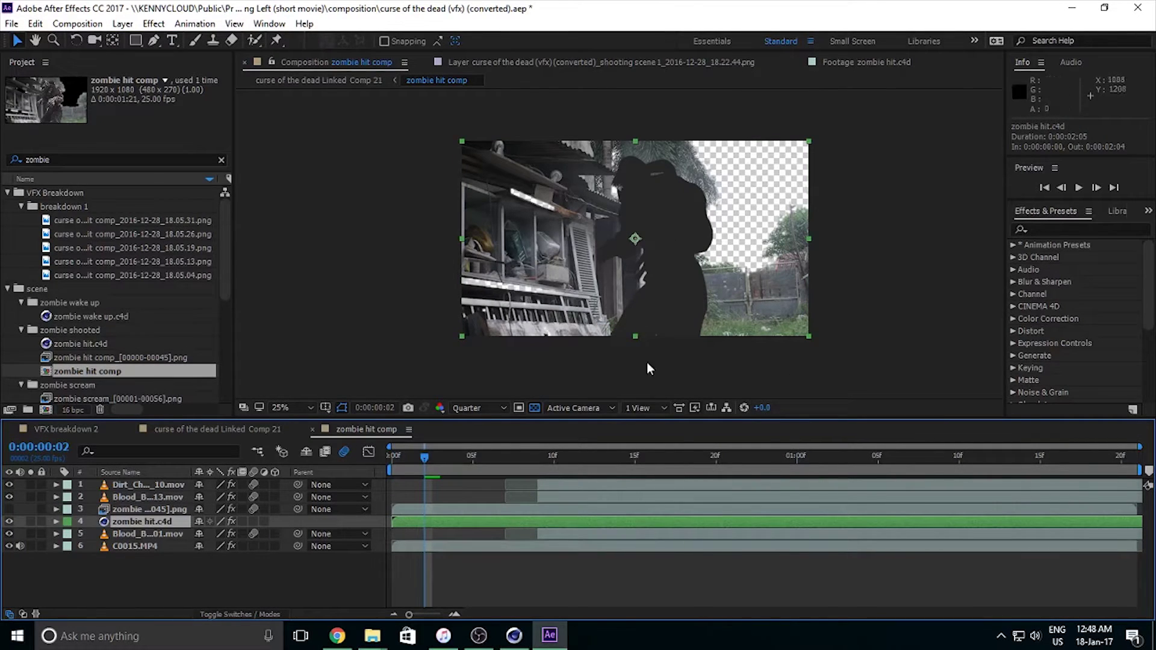
click(9, 522)
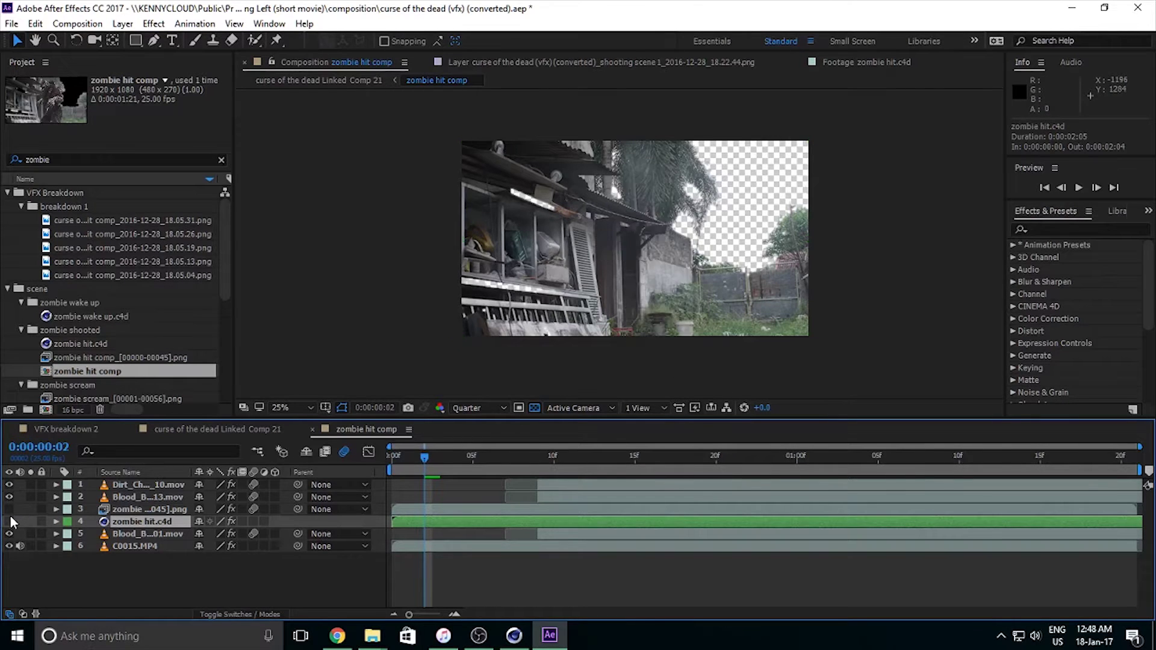
click(9, 509)
click(151, 510)
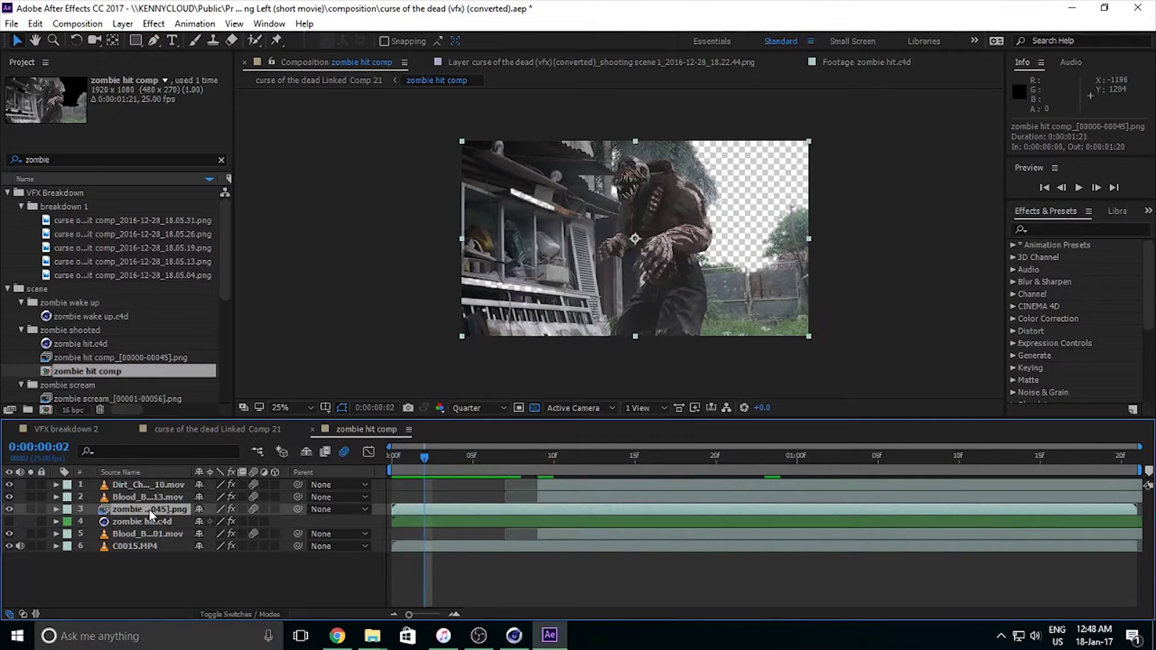
mouse_move(514, 635)
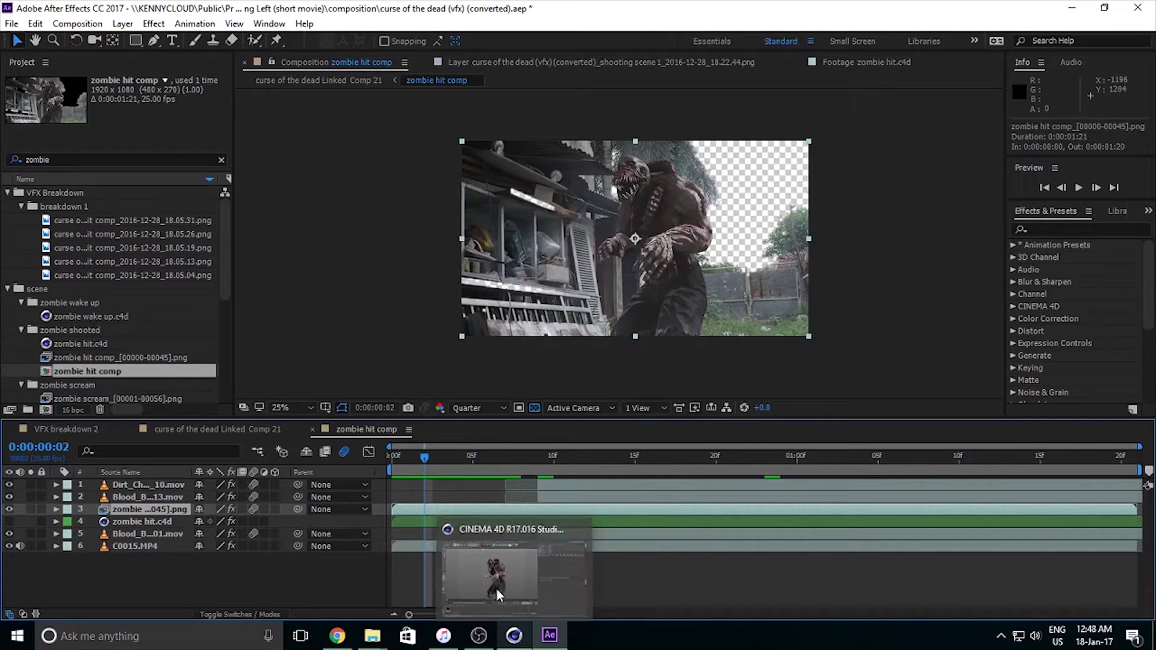
Step: In Cinema 4D, inspect the scene Camera and scrub the zombie animation to frame 55
click(526, 635)
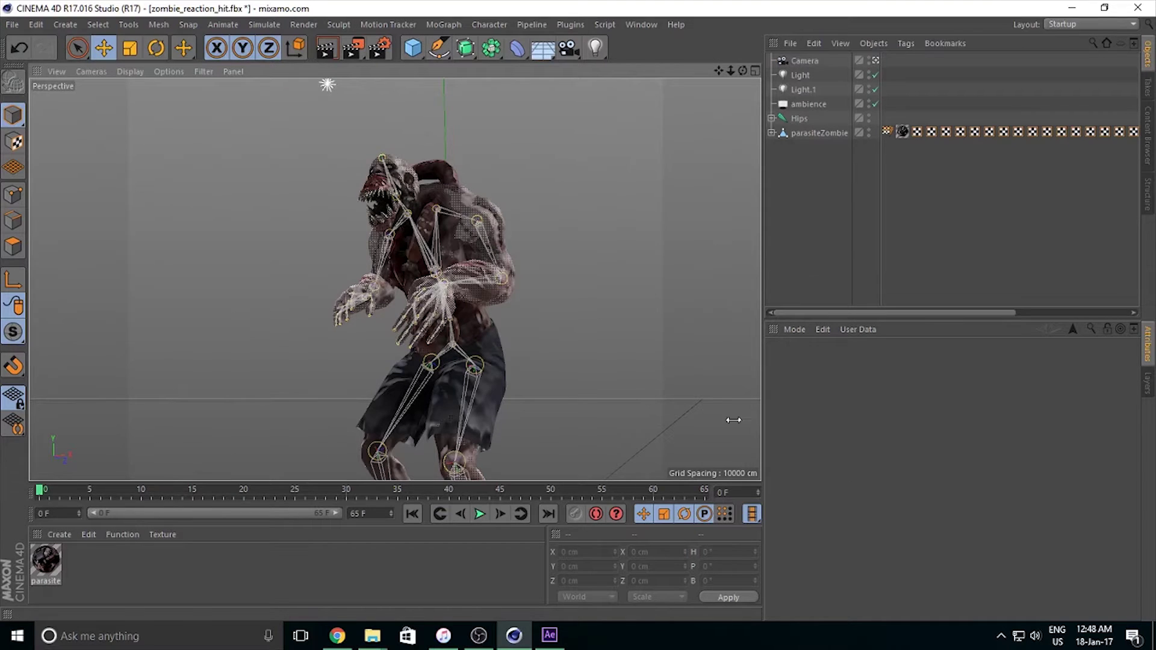
click(813, 61)
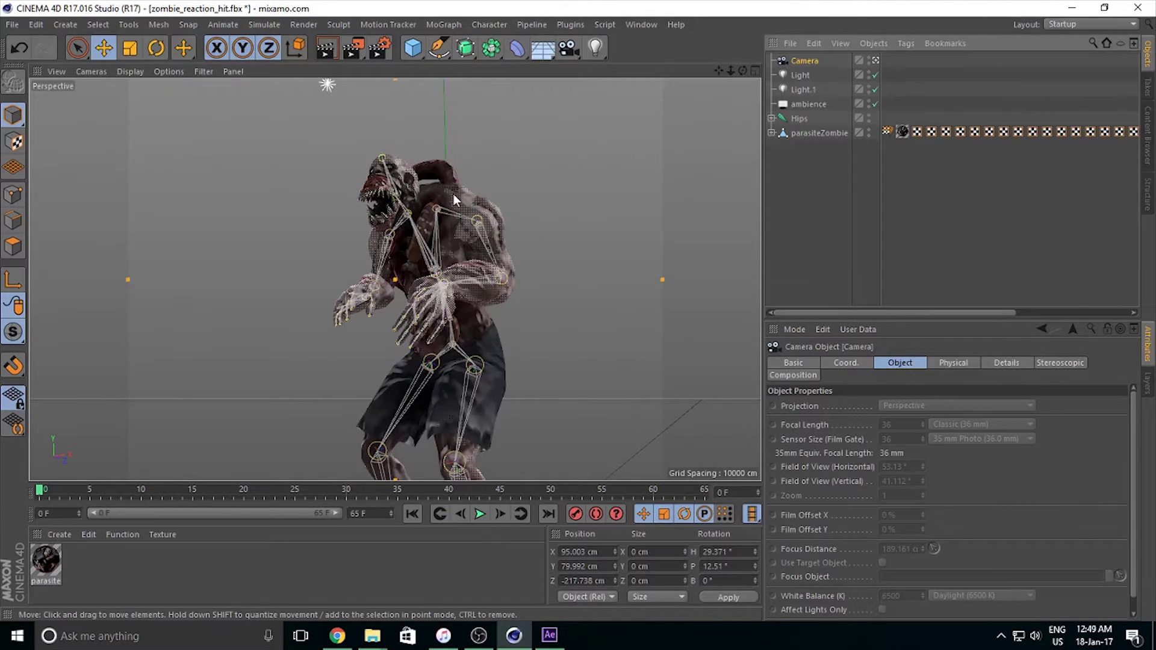
drag(51, 498, 129, 497)
key(alt+Tab)
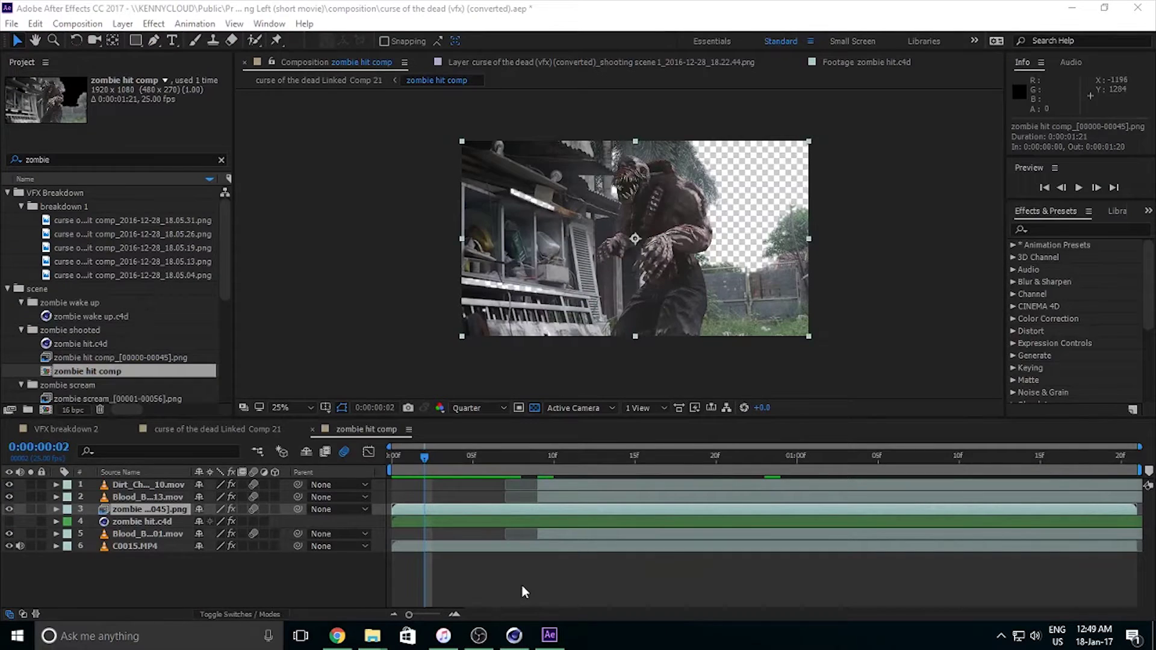
click(514, 635)
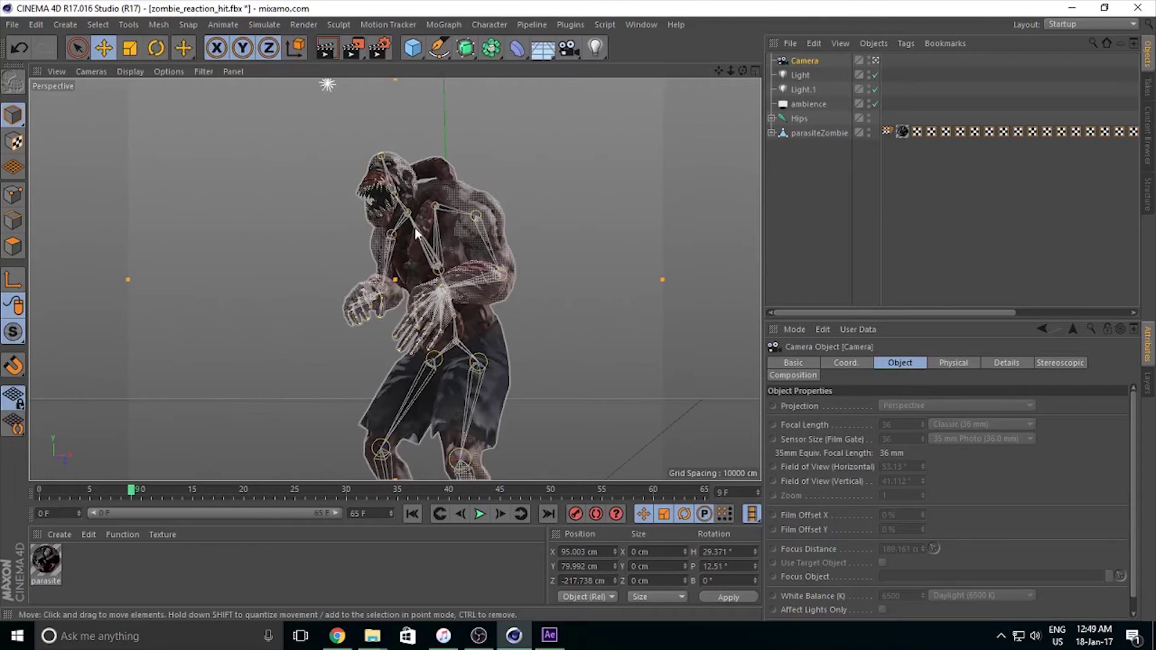
click(809, 148)
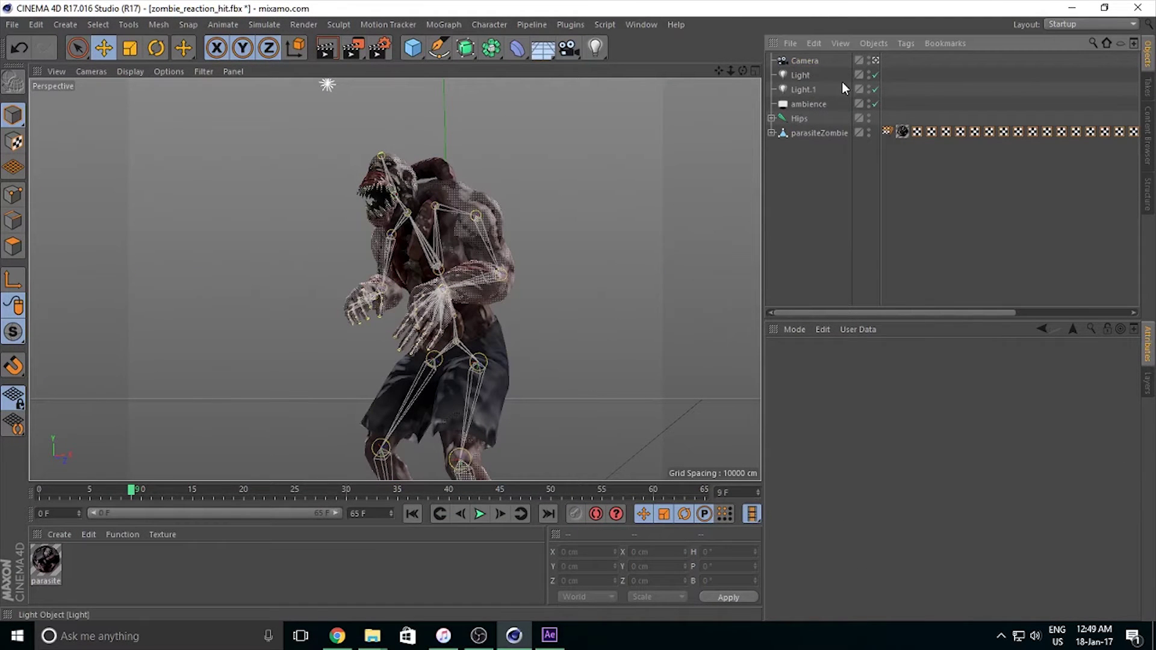
Step: Disable Light, Light.1 and ambience, then render the camera view with Ctrl+R
drag(876, 77, 874, 95)
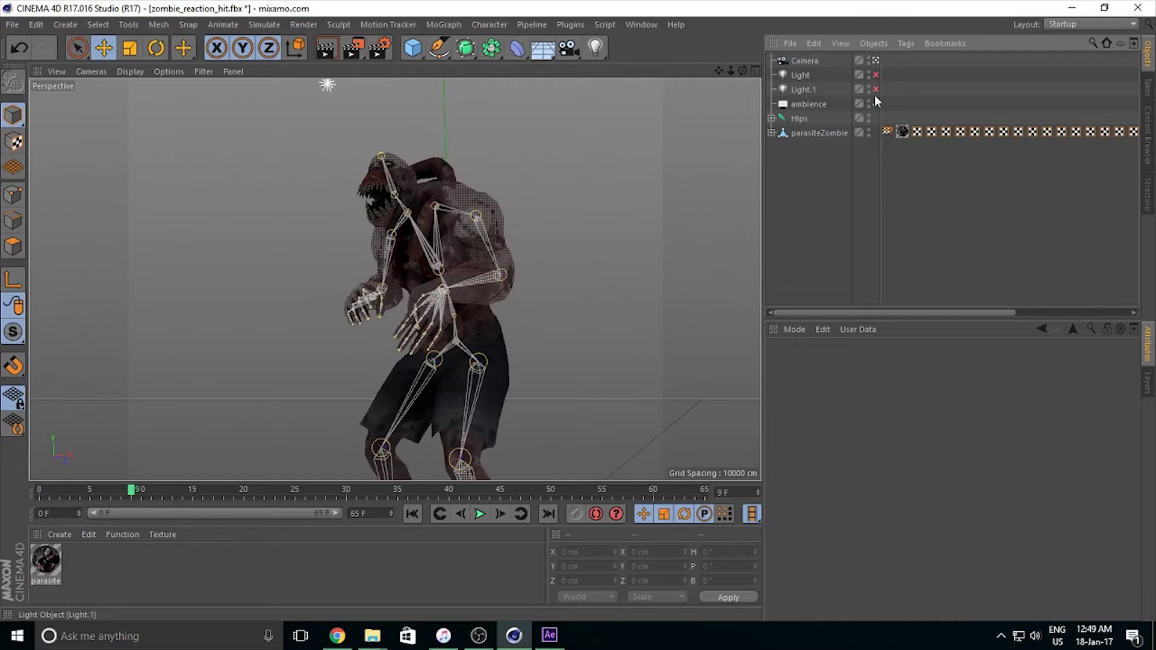
key(ctrl+r)
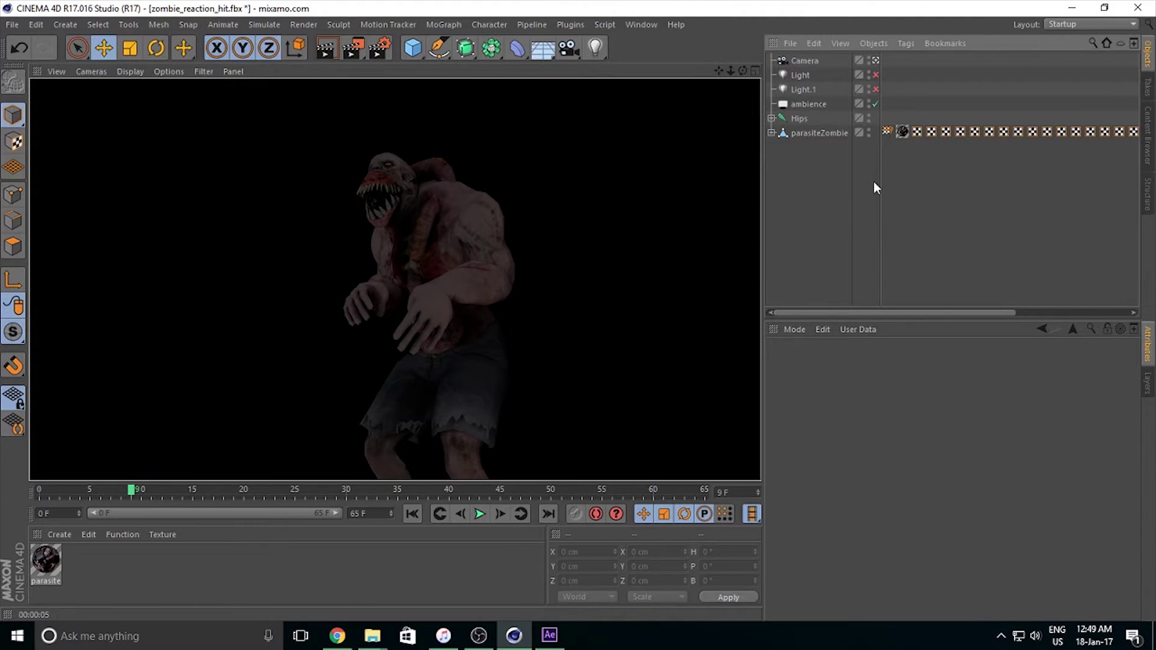
click(876, 104)
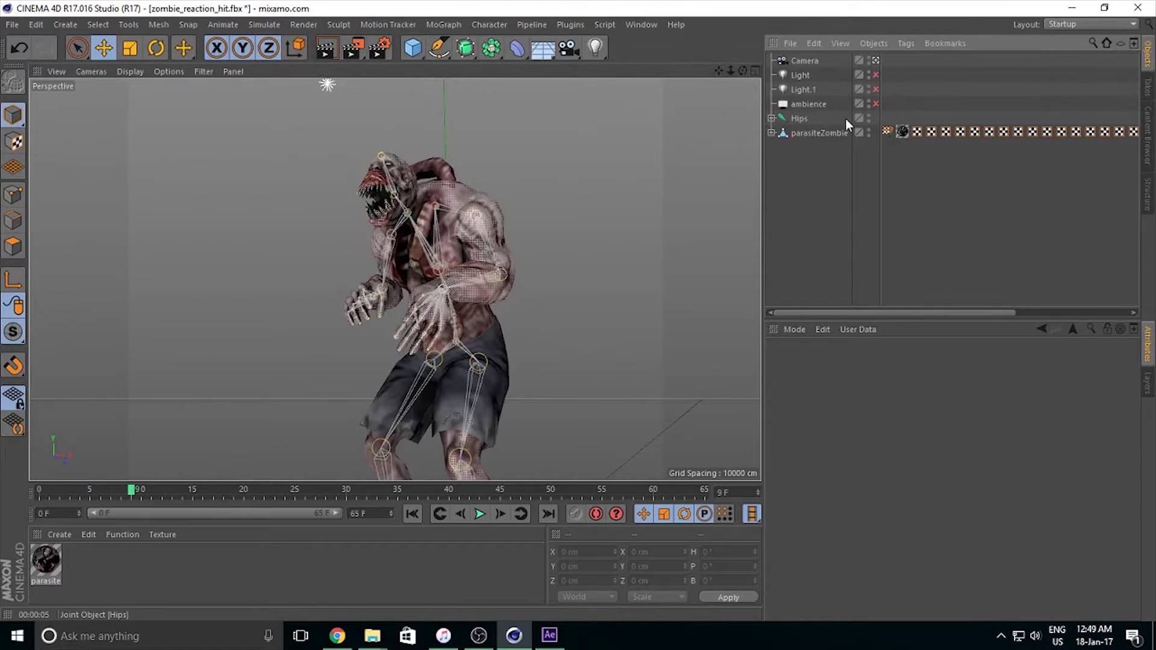
key(ctrl+r)
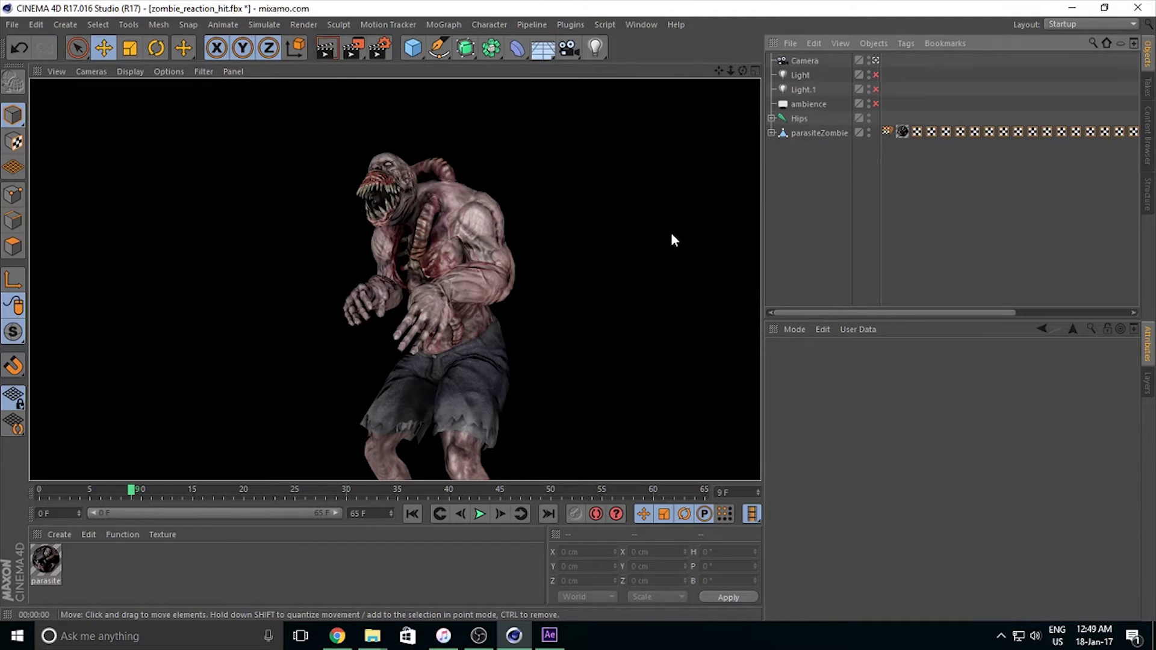
Step: Leave the camera view, orbit around the zombie and scene camera, then return to After Effects
click(875, 61)
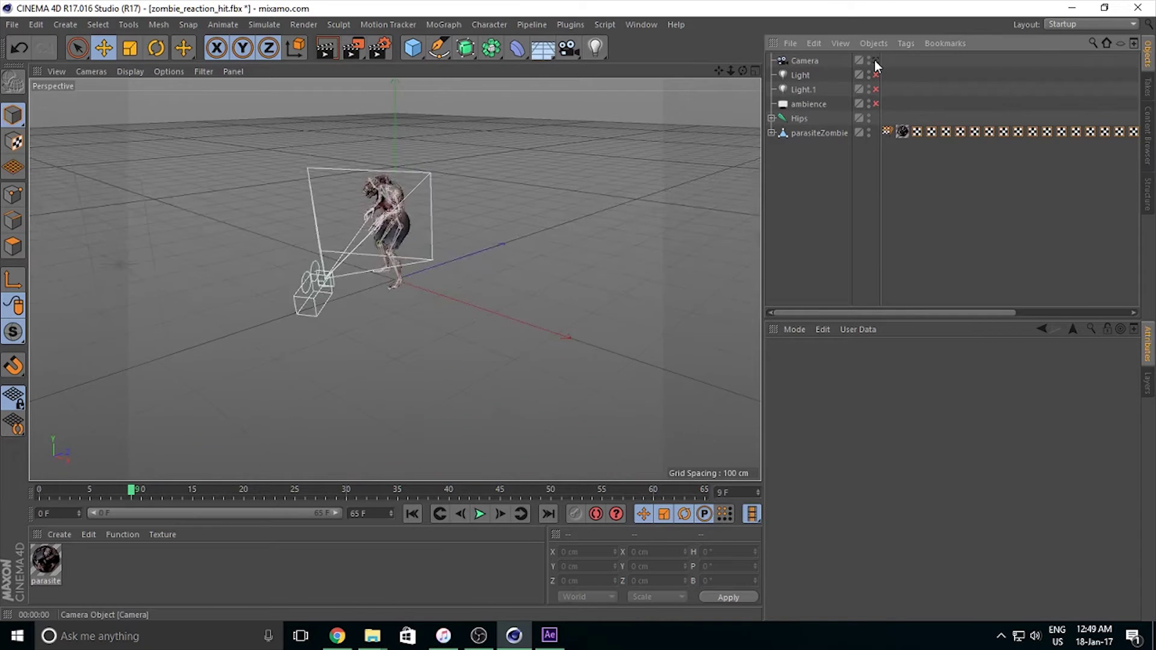
scroll(326, 216, up, 5)
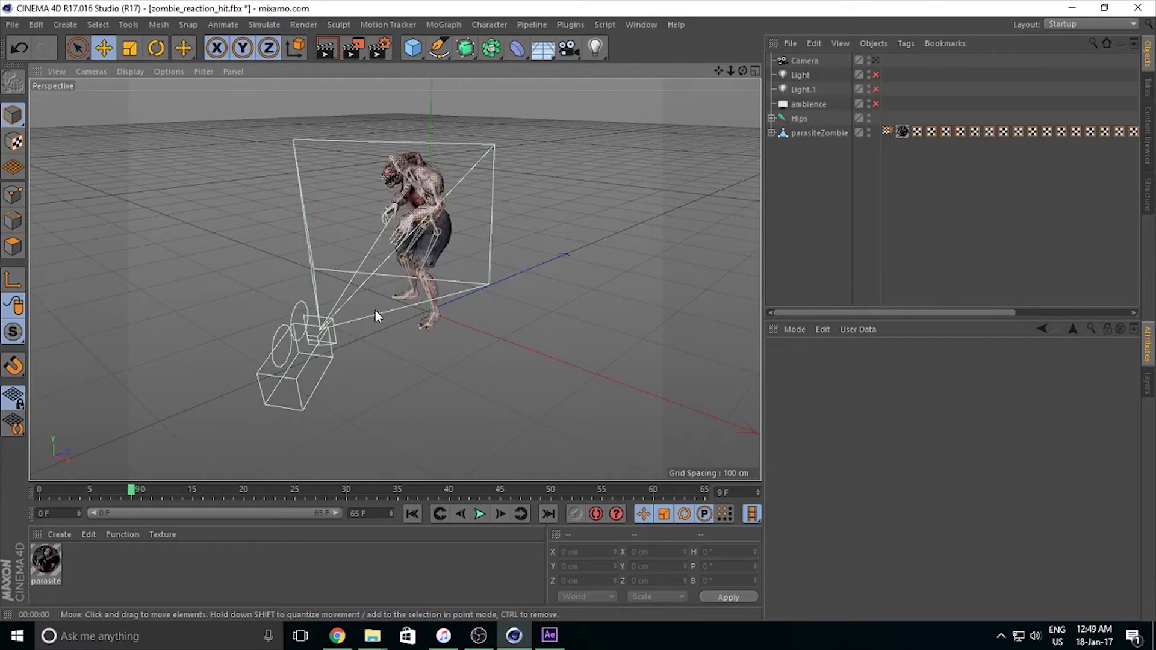
alt+drag(375, 310, 350, 323)
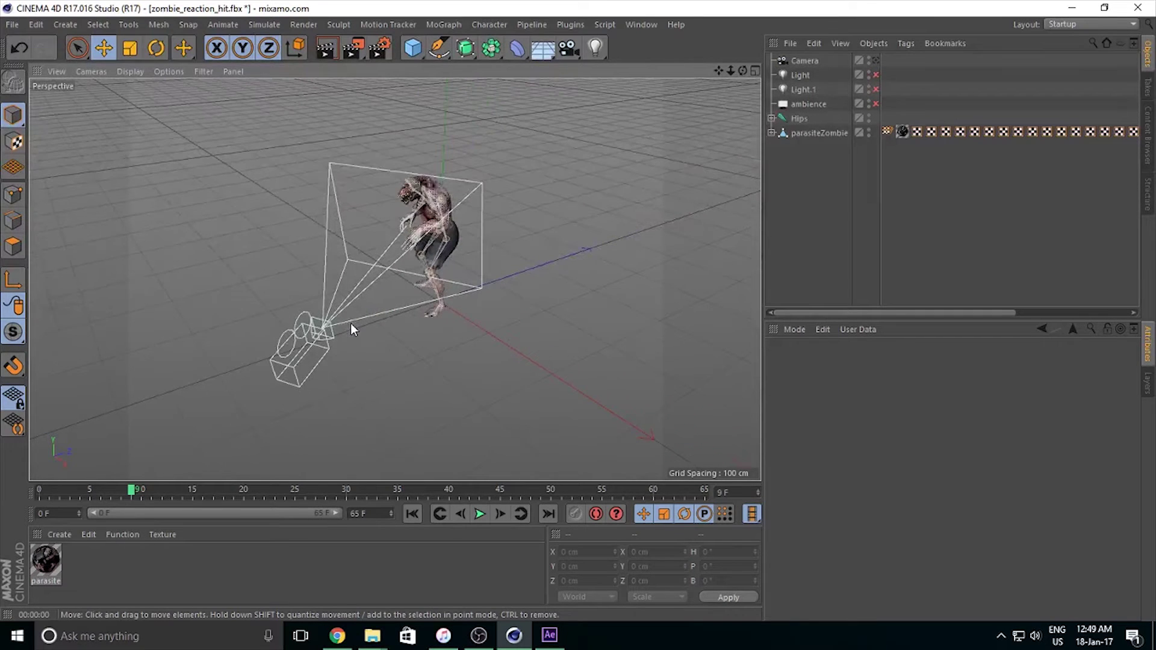
click(549, 636)
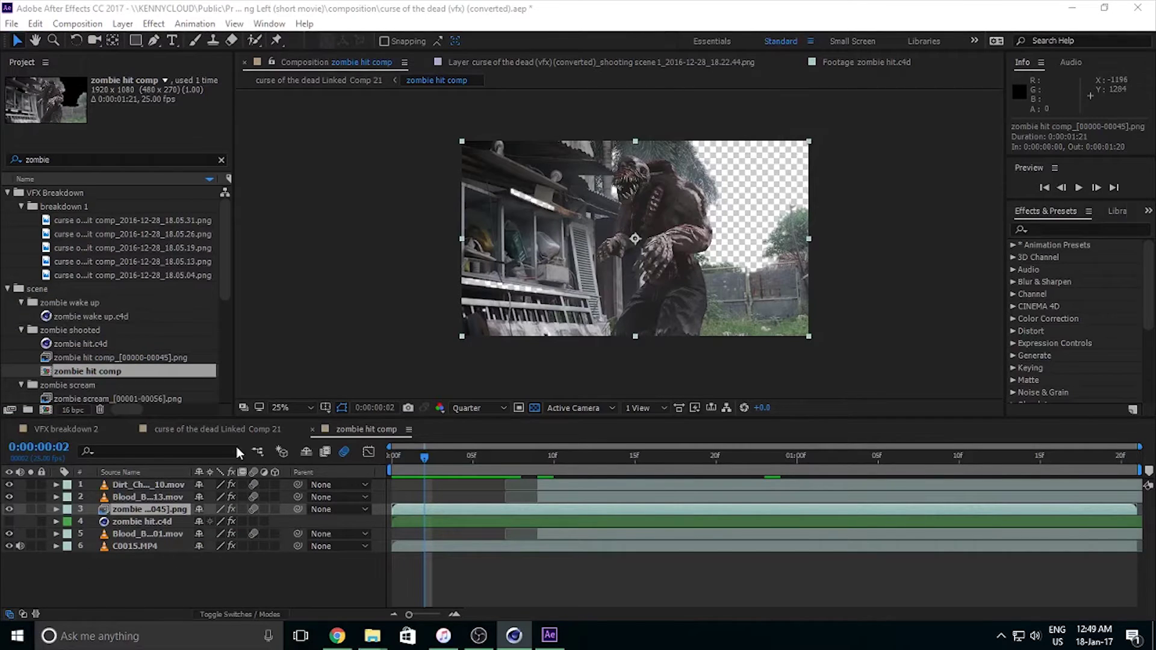
Step: Switch the Timeline to the curse of the dead Linked Comp 21 composition
click(240, 428)
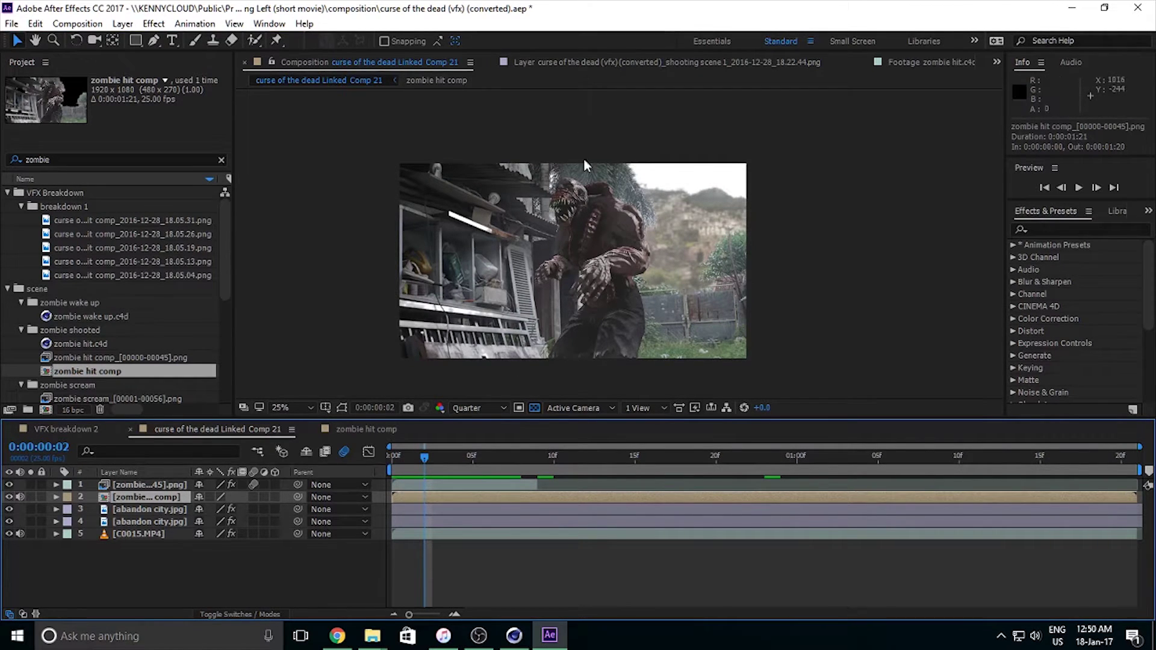
Step: Back in Cinema 4D, reframe the scene and look through the scene Camera
key(alt+Tab)
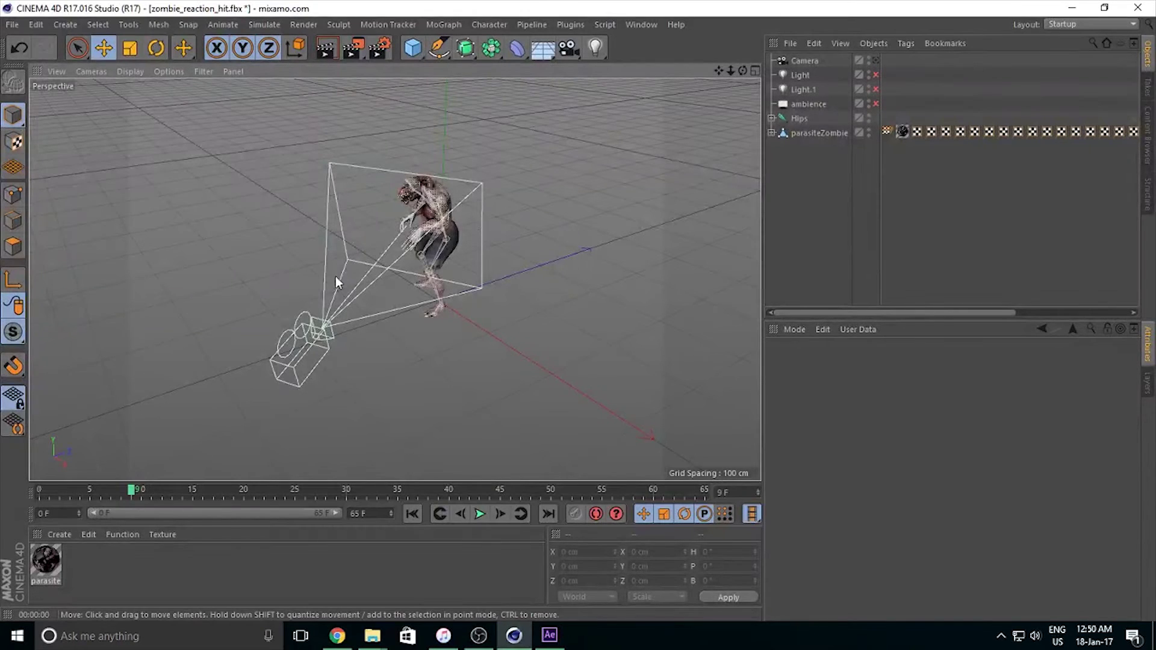
scroll(635, 103, down, 5)
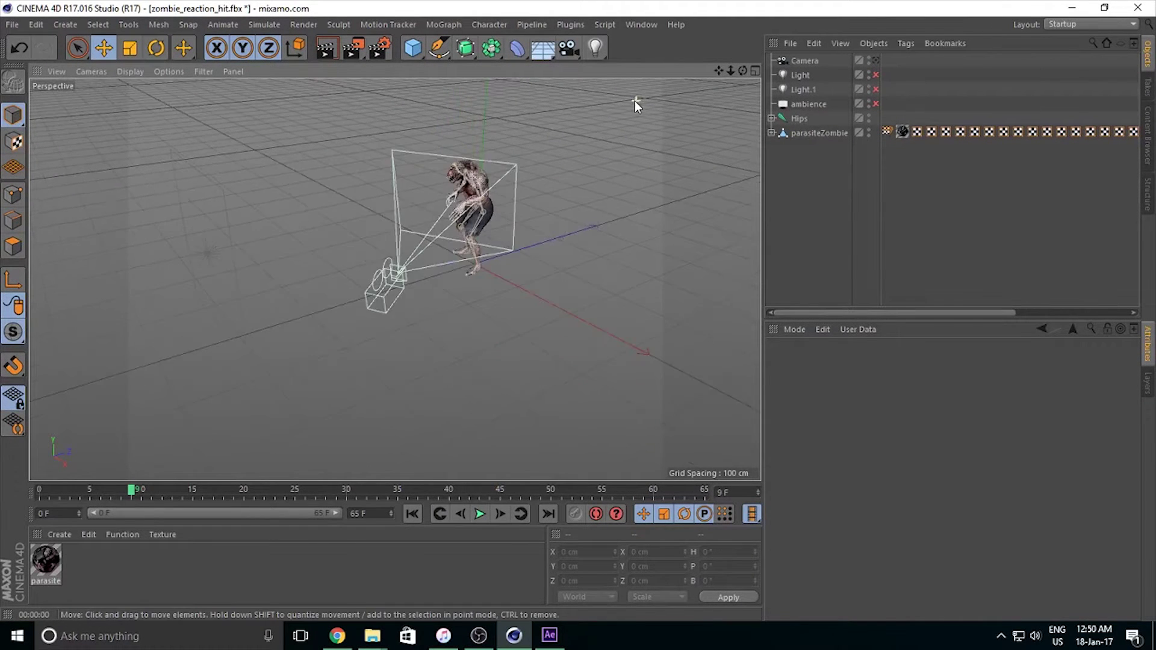
drag(592, 120, 475, 315)
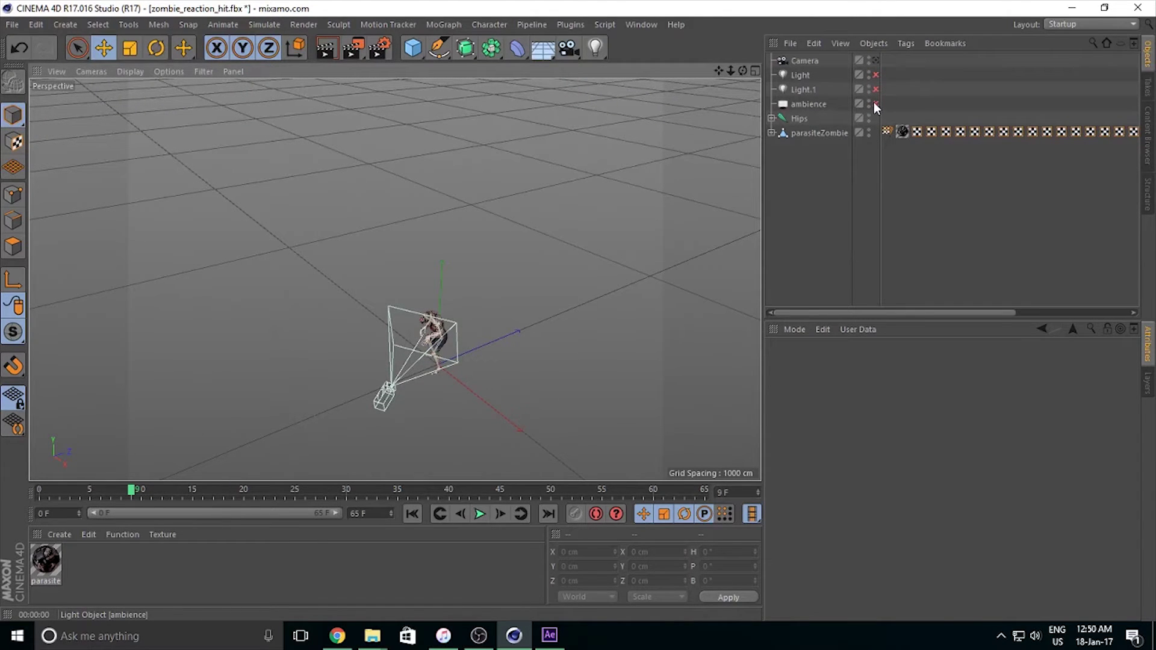
click(876, 61)
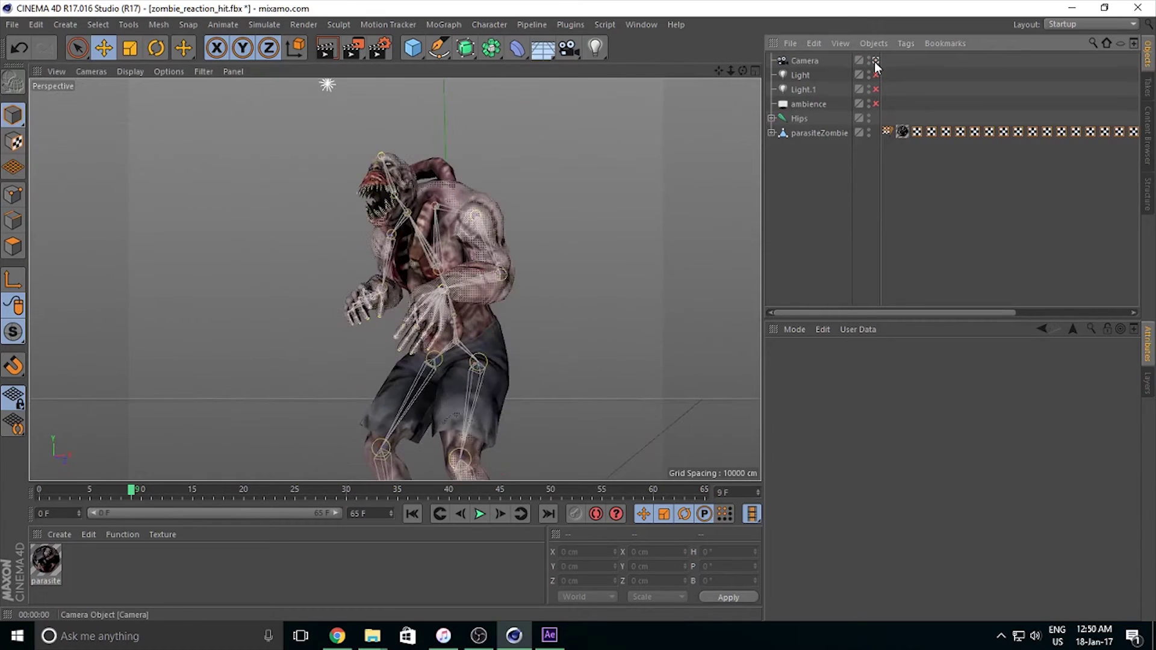
Step: Enable ambience and Light.1, disable Light, then exit the camera view
click(876, 104)
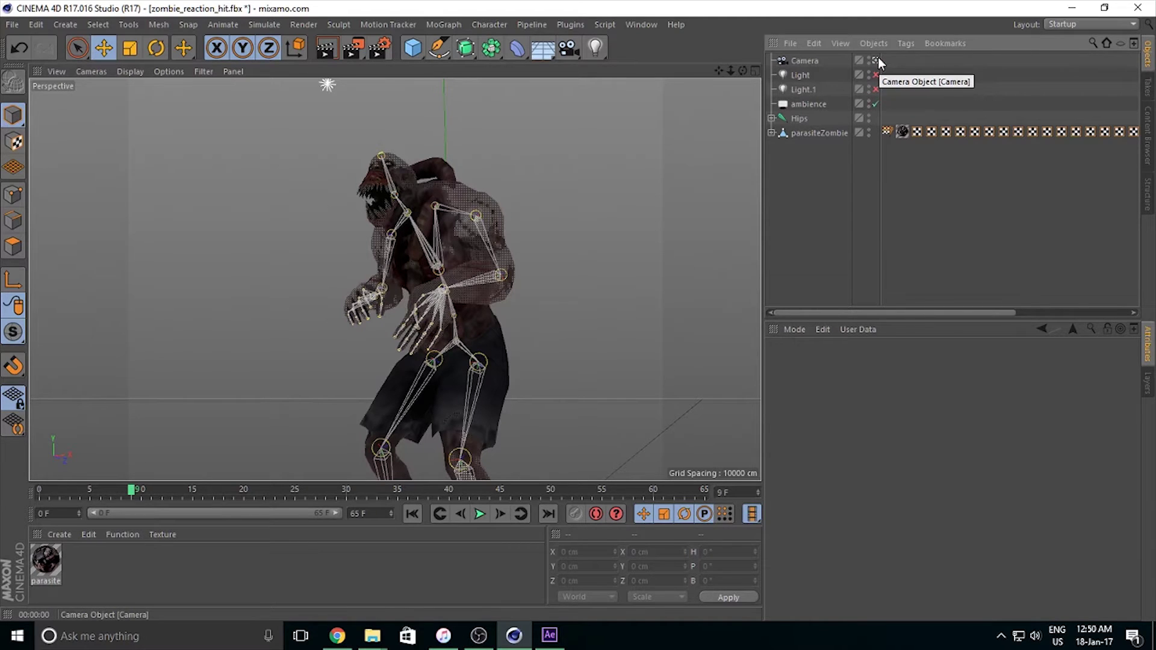
click(876, 90)
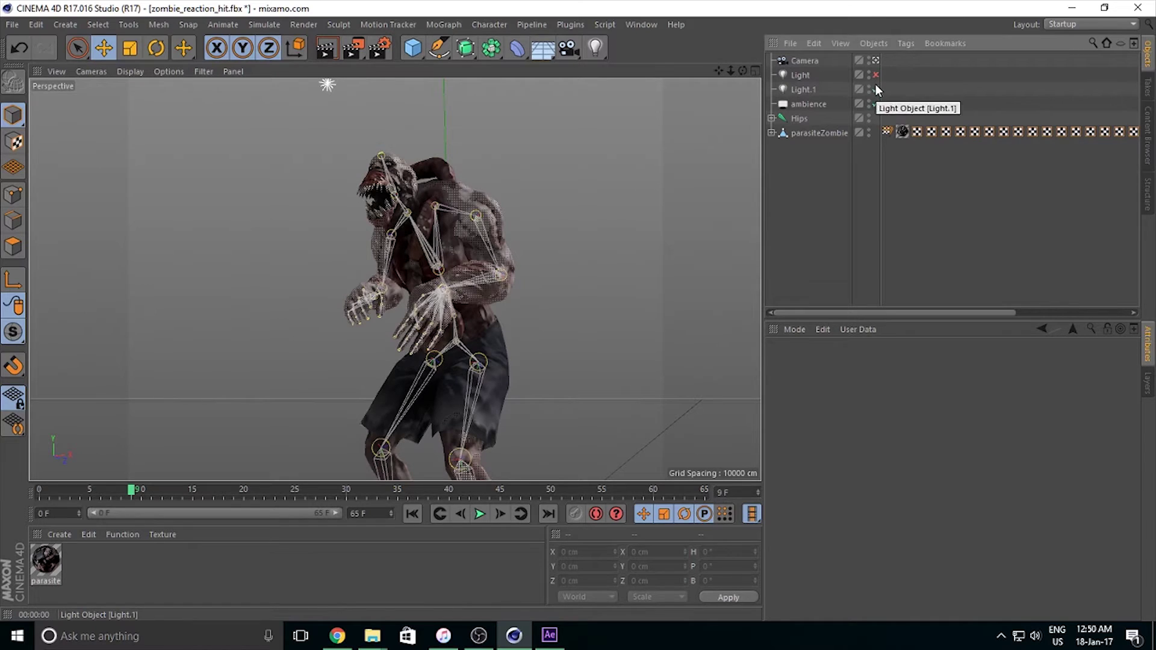
click(877, 89)
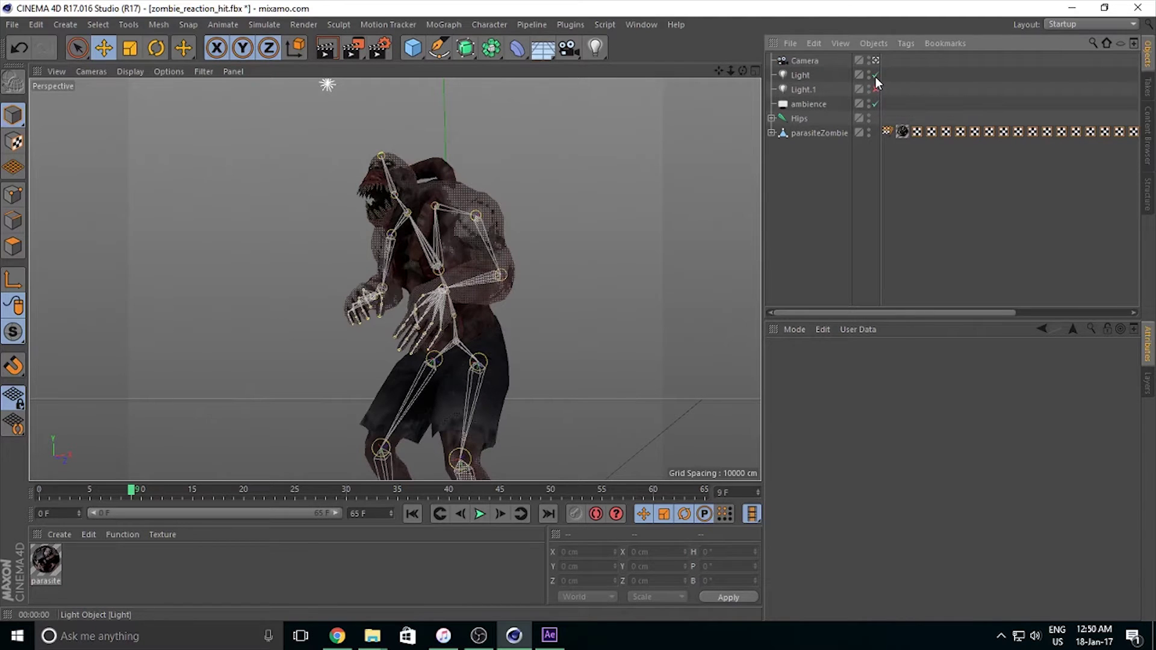
click(876, 76)
click(874, 87)
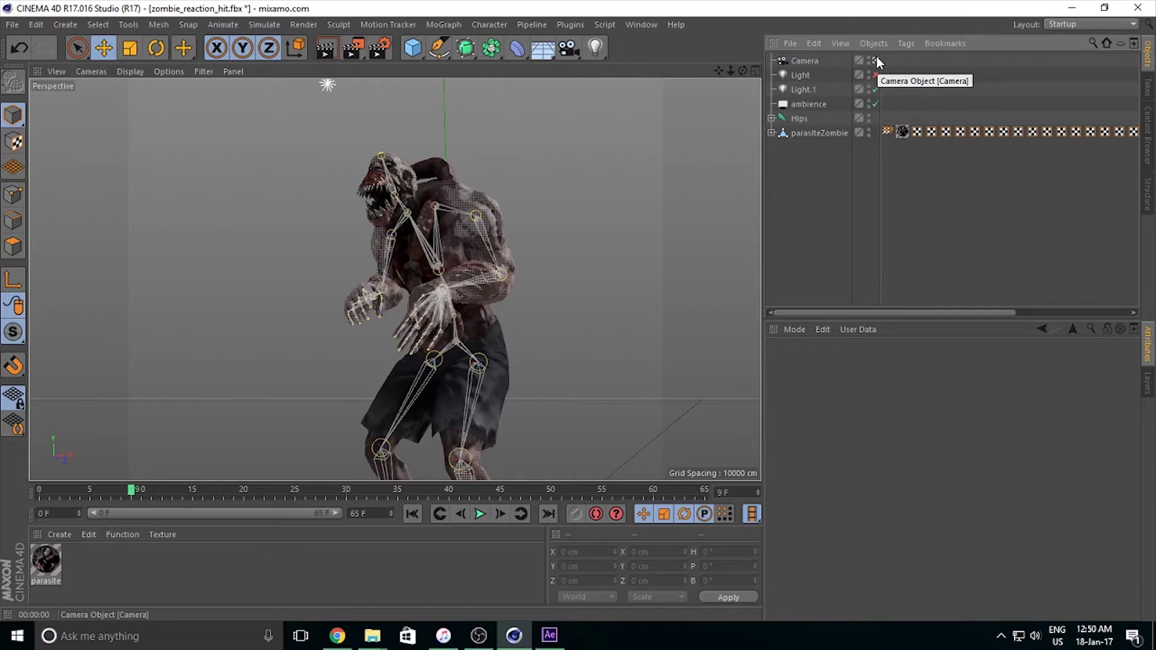
click(876, 60)
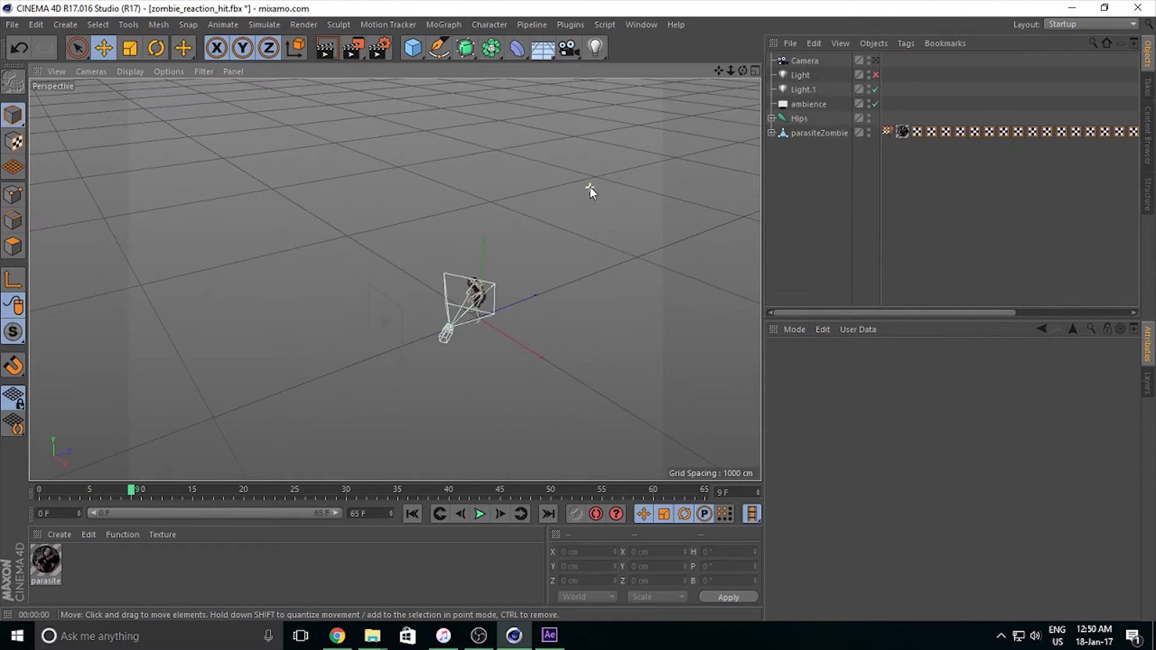
Step: Select the Light object, orbit the view, and switch Light back on
drag(590, 187, 631, 184)
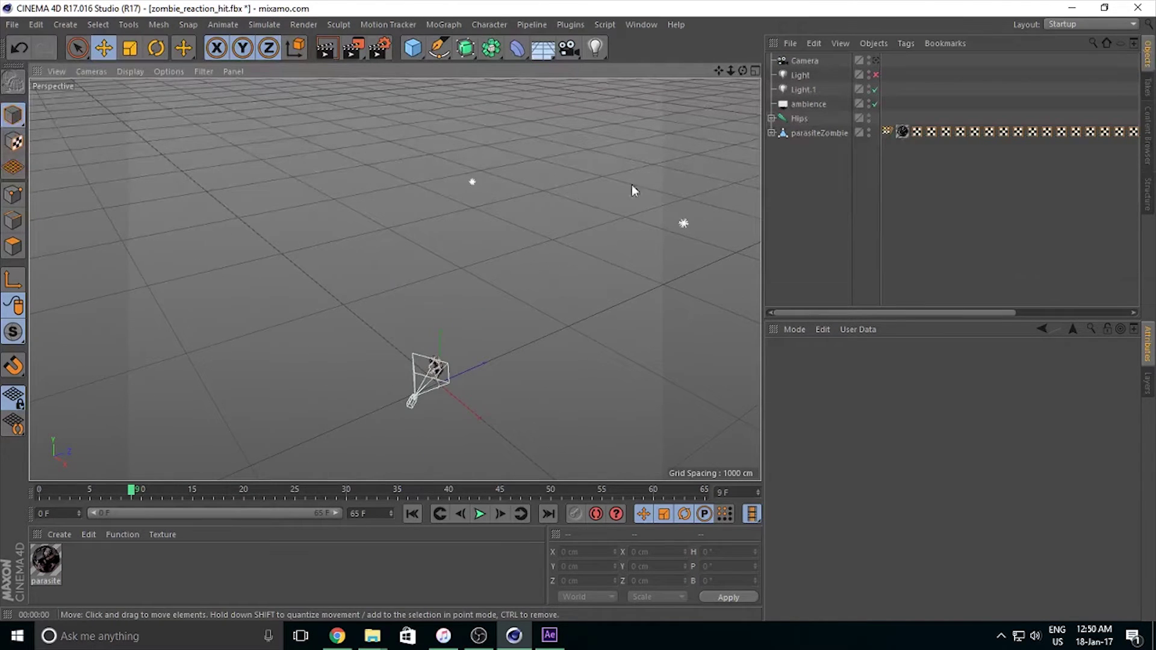
click(800, 78)
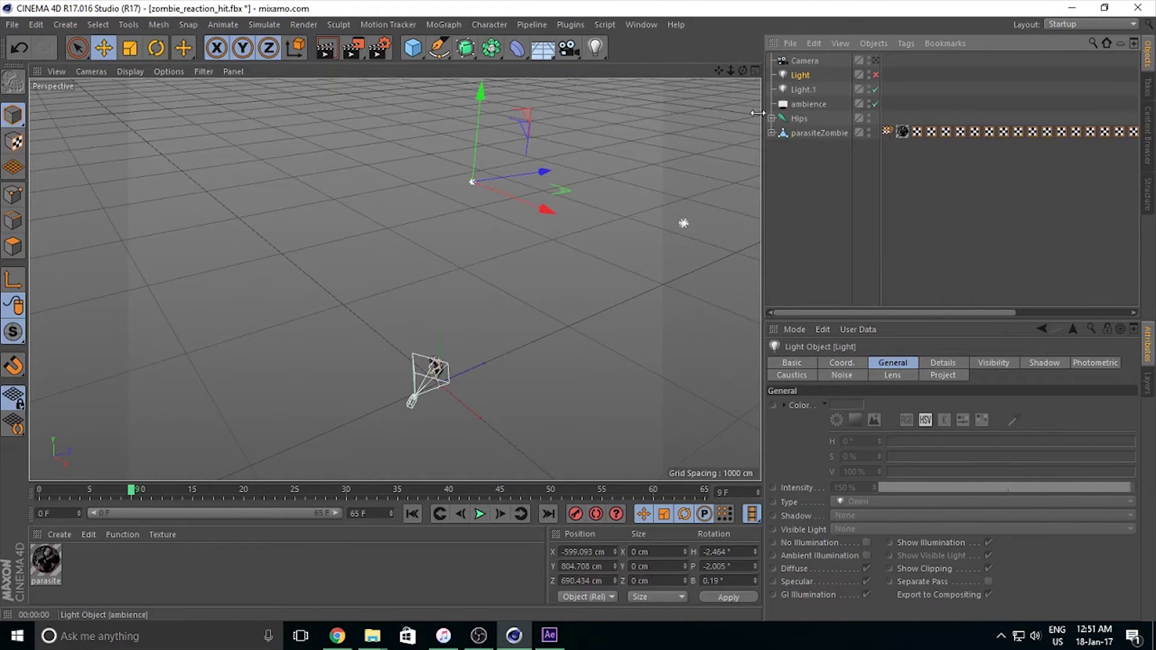
drag(620, 318, 548, 313)
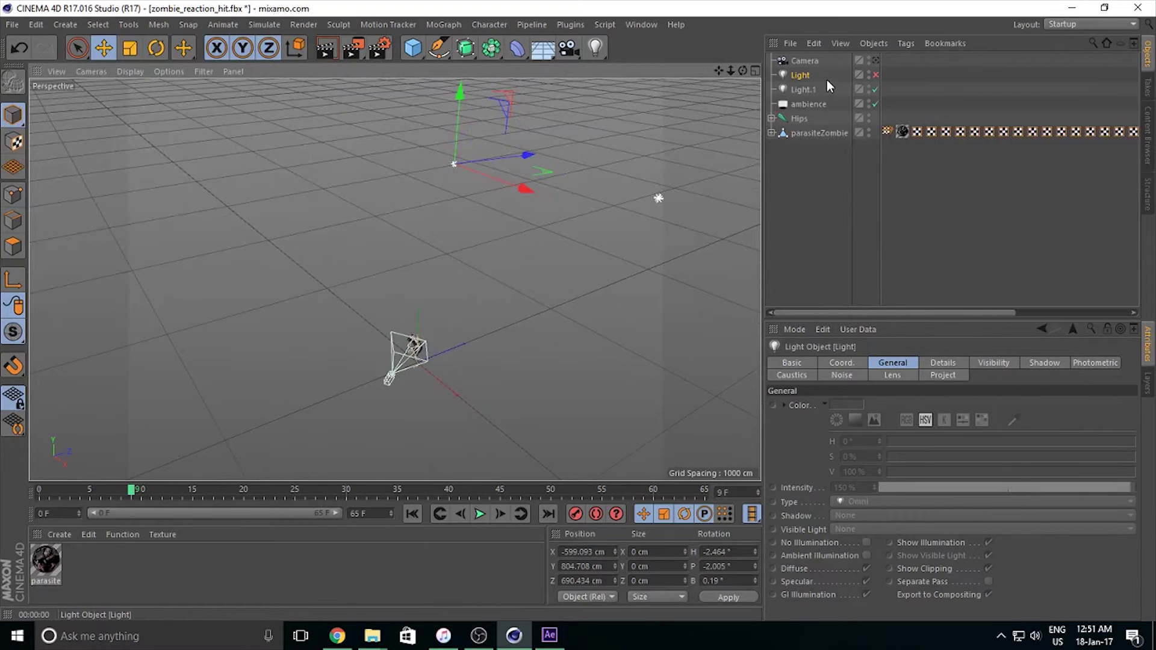
click(876, 75)
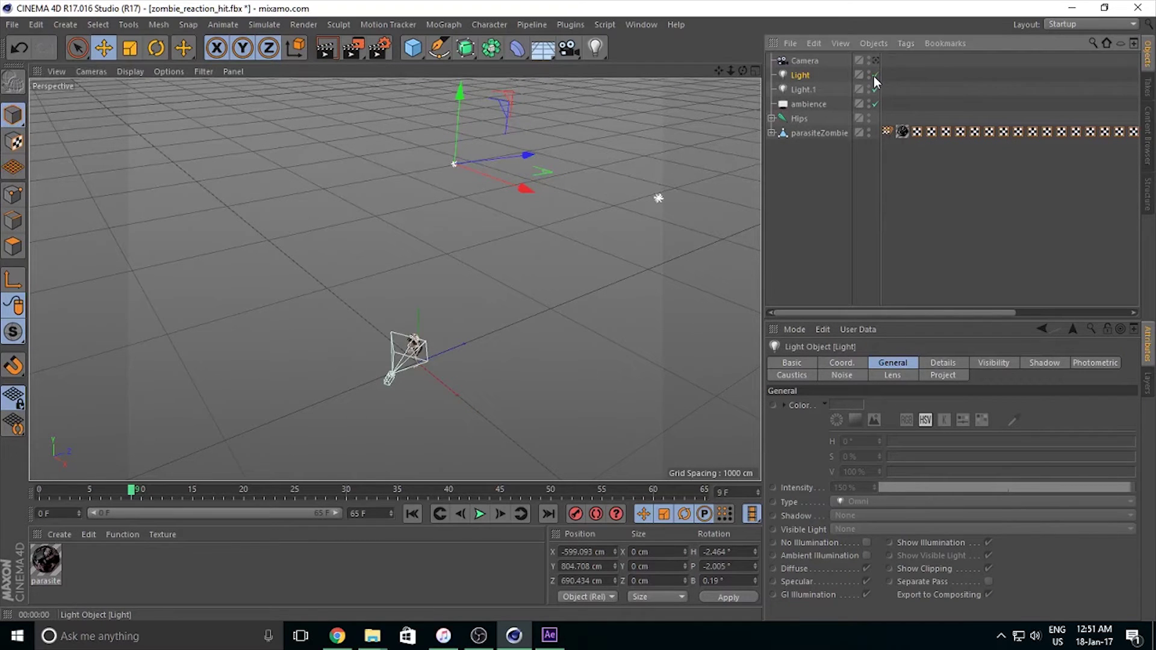
drag(663, 280, 608, 281)
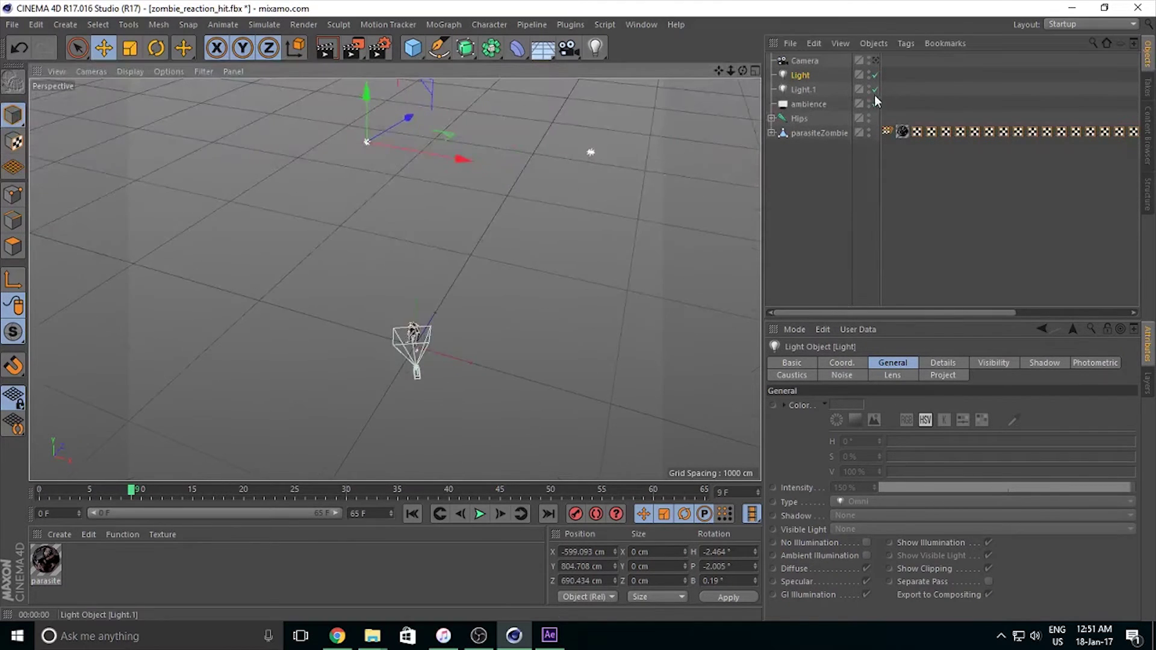
Step: Compare where Light and Light.1 sit while orbiting, then look through the scene Camera
click(799, 89)
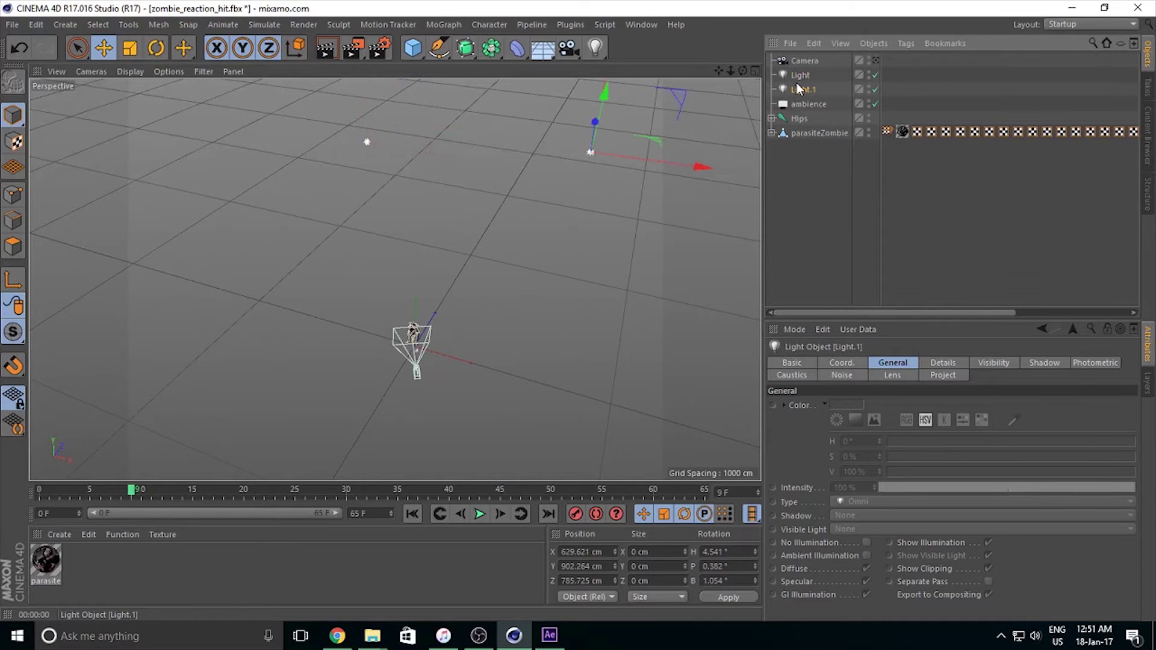
click(800, 75)
click(802, 90)
click(799, 75)
click(801, 89)
drag(612, 162, 478, 337)
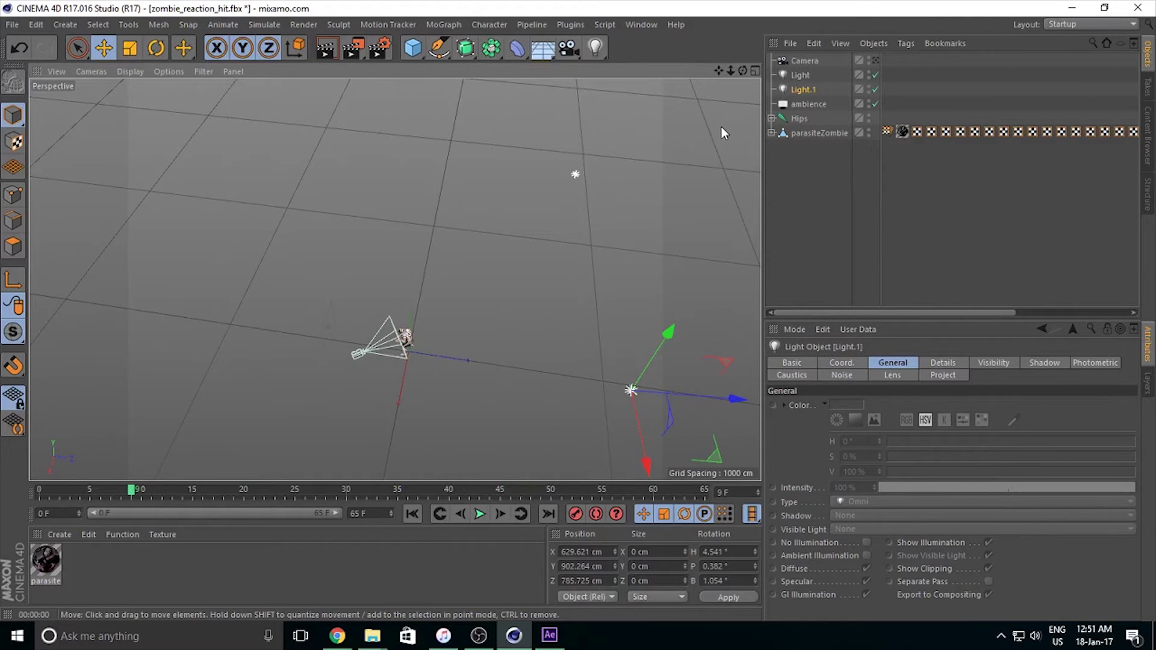
mouse_move(602, 246)
mouse_down()
mouse_move(538, 222)
mouse_move(567, 215)
mouse_move(529, 145)
mouse_up()
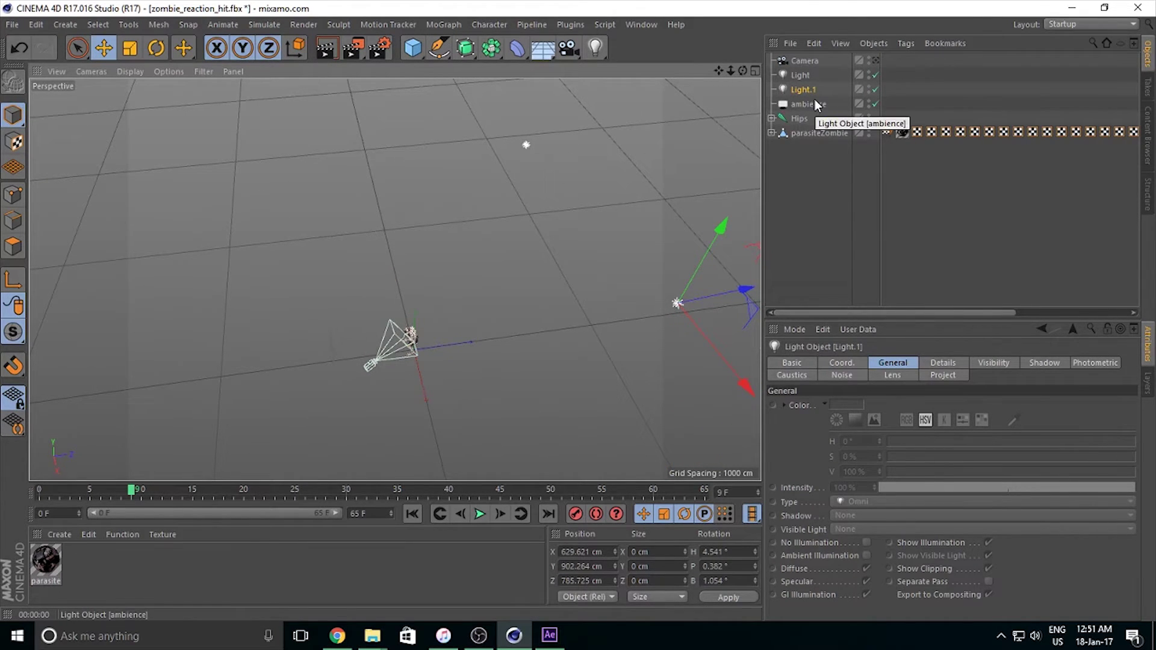
click(874, 61)
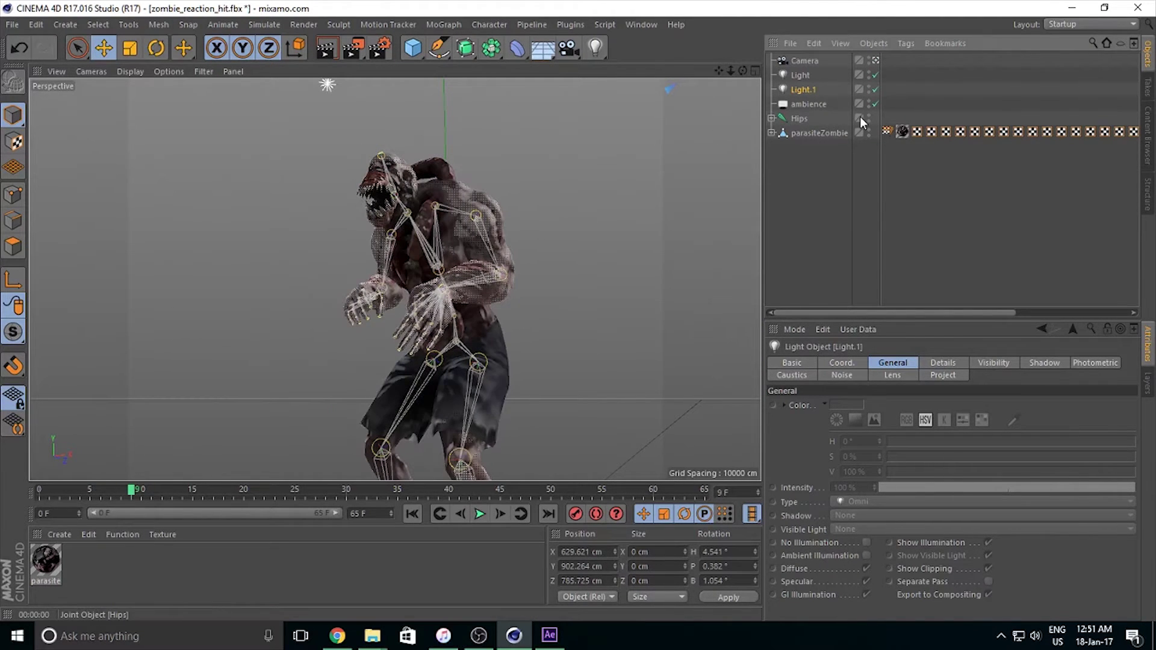
click(876, 89)
click(876, 103)
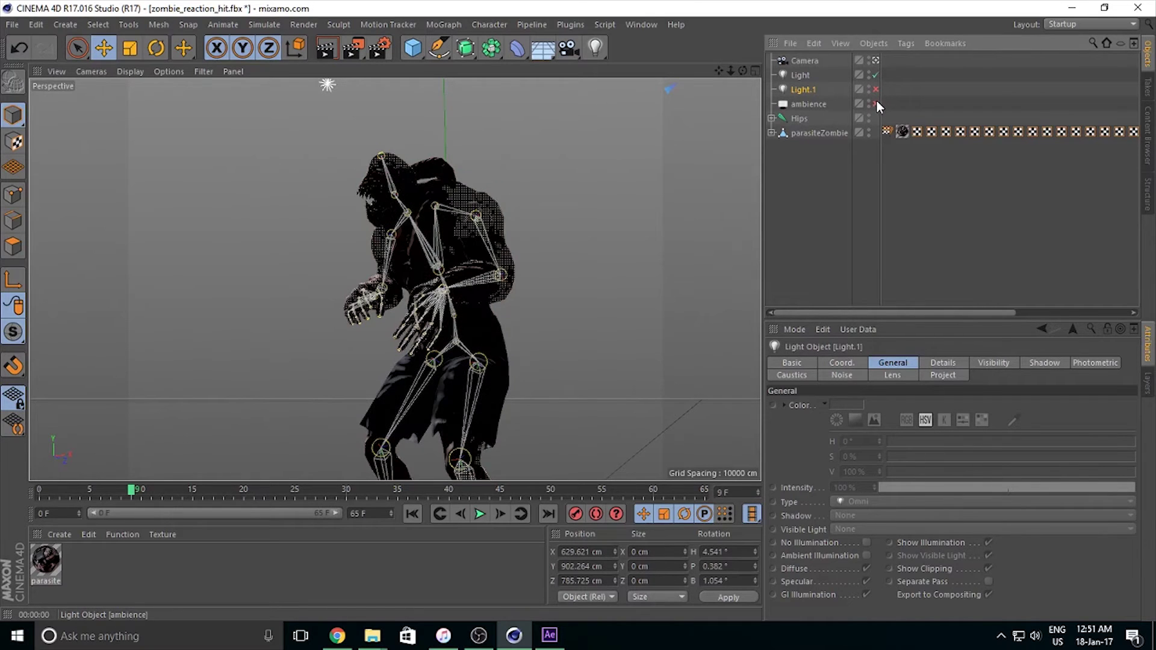
key(ctrl+r)
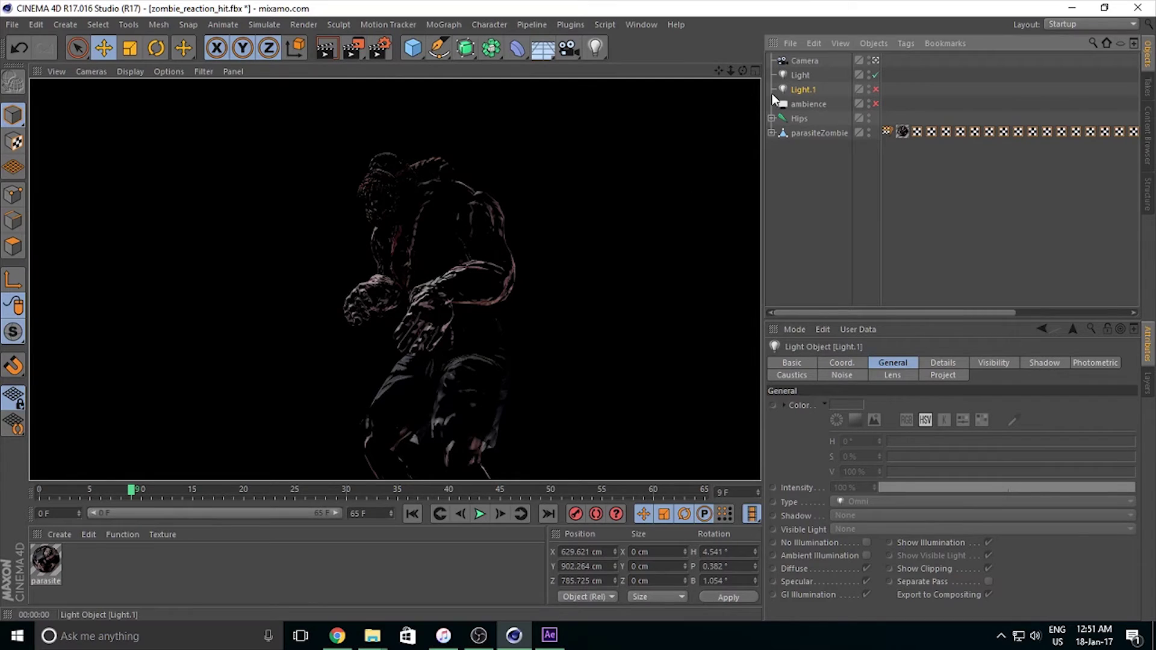
click(876, 75)
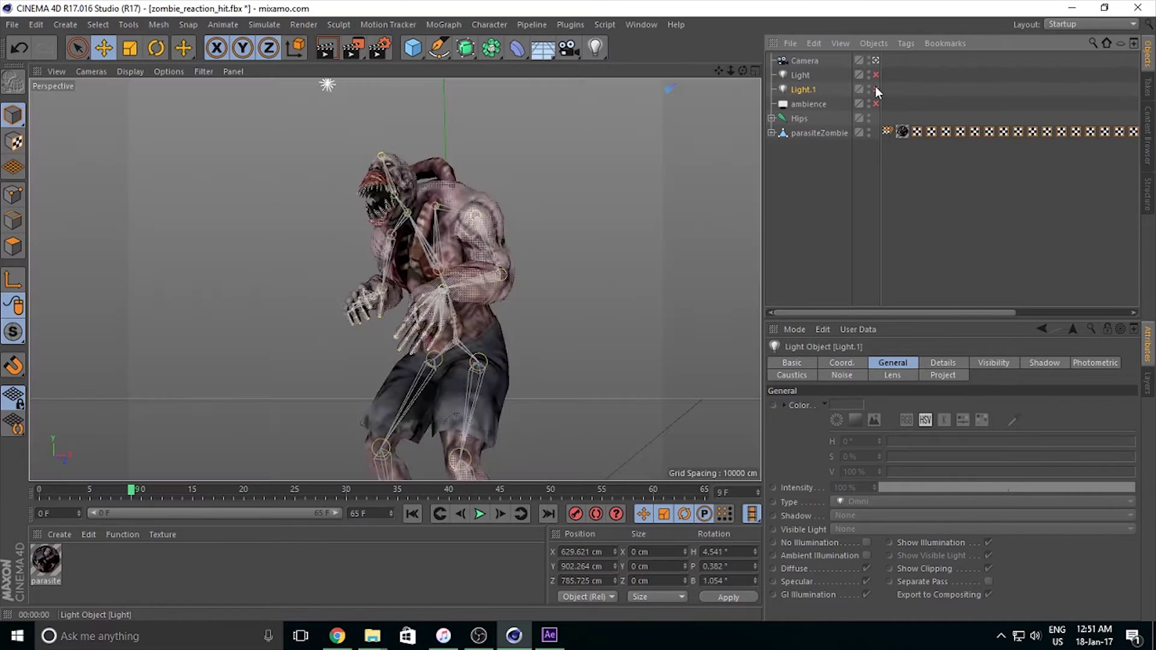
click(876, 89)
key(ctrl+r)
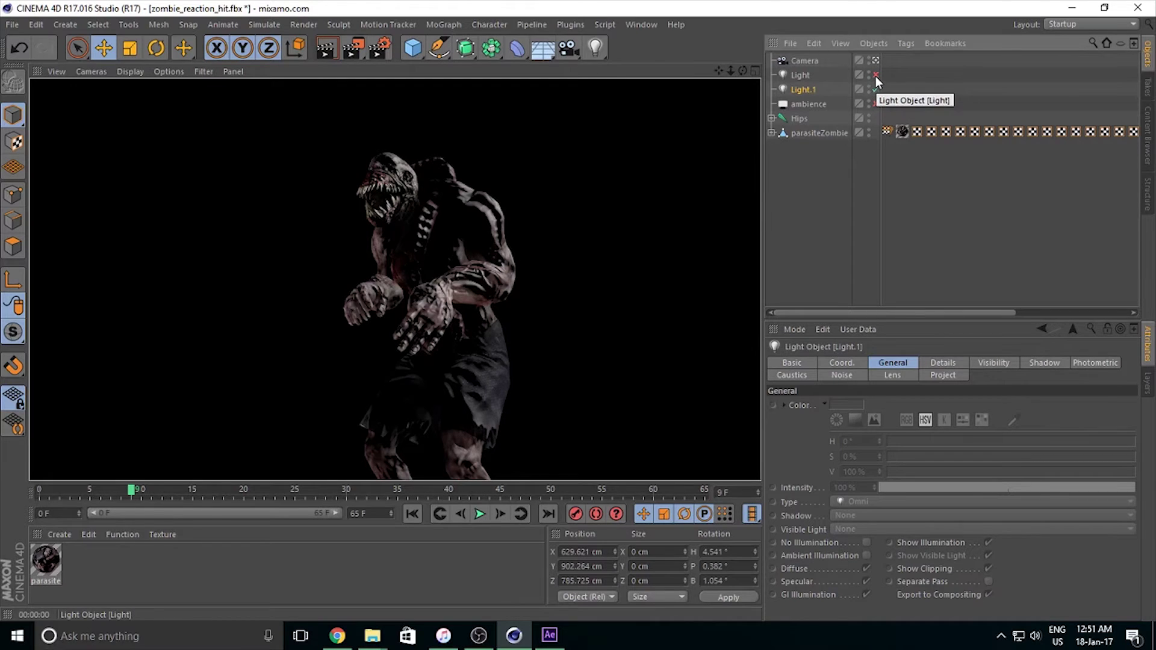
click(875, 74)
key(ctrl+r)
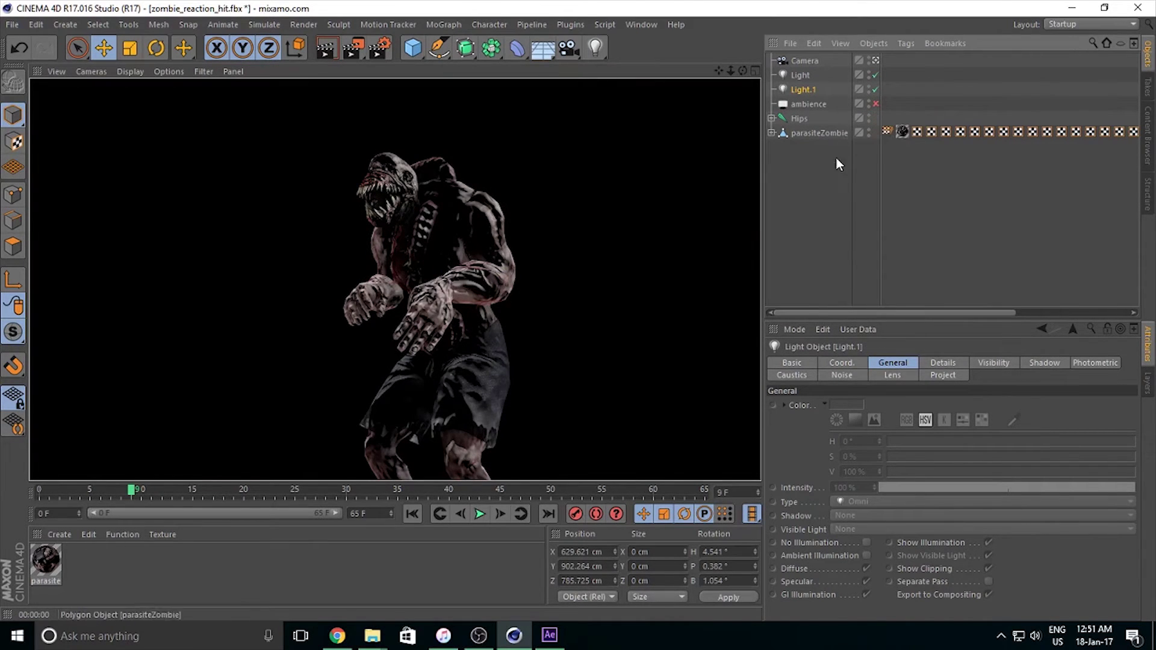
click(874, 104)
key(ctrl+r)
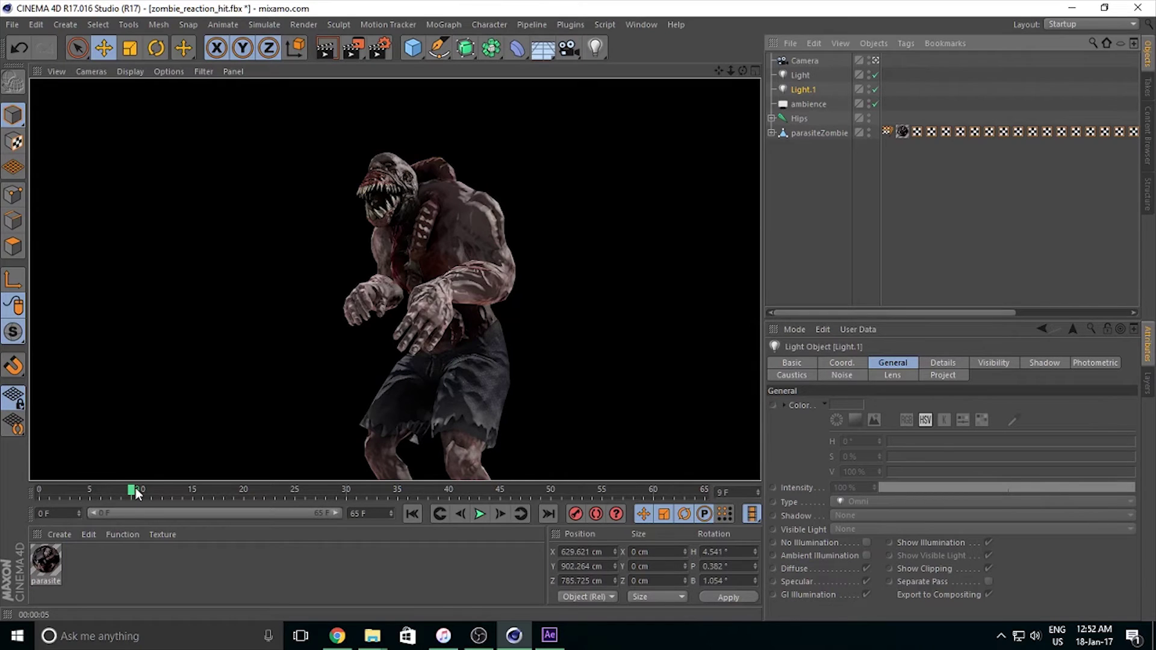
drag(136, 488, 172, 488)
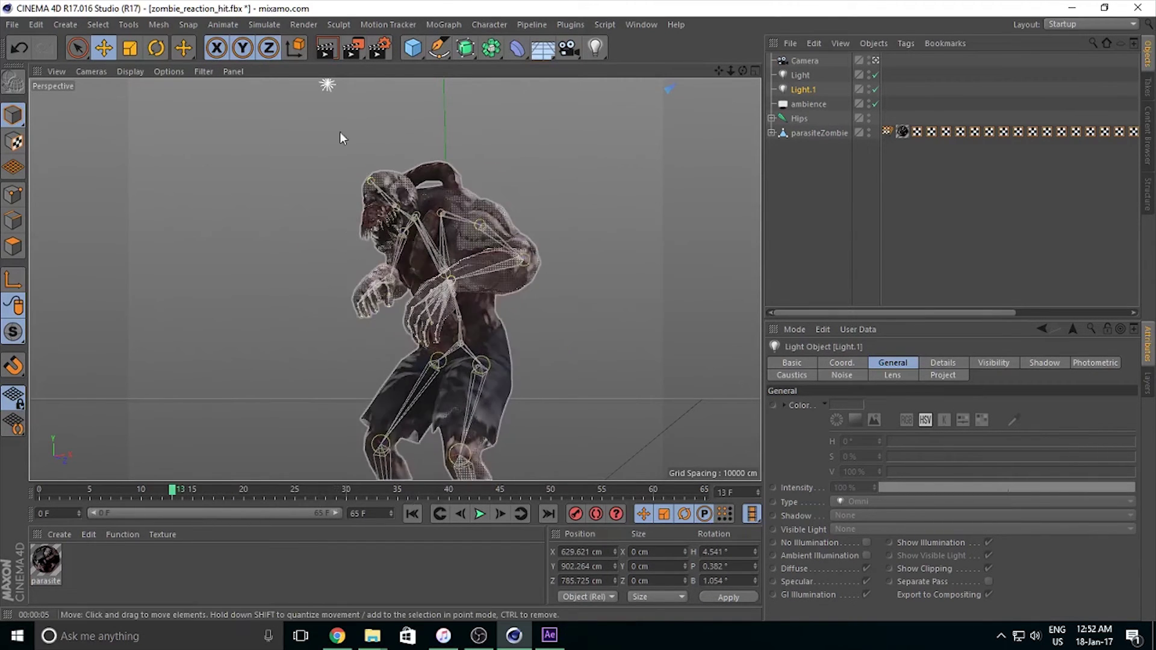
Step: Set anti-aliasing to Best with a 2x2 maximum level, keeping the Cubic (Still Image) filter
click(386, 51)
click(328, 63)
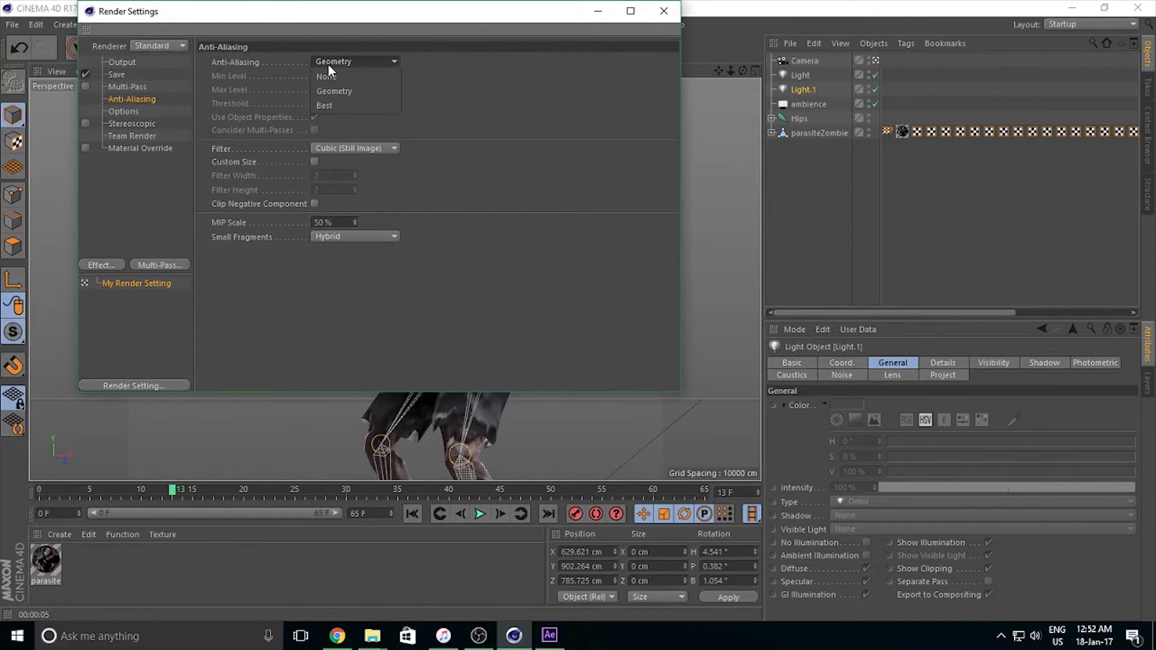
click(345, 106)
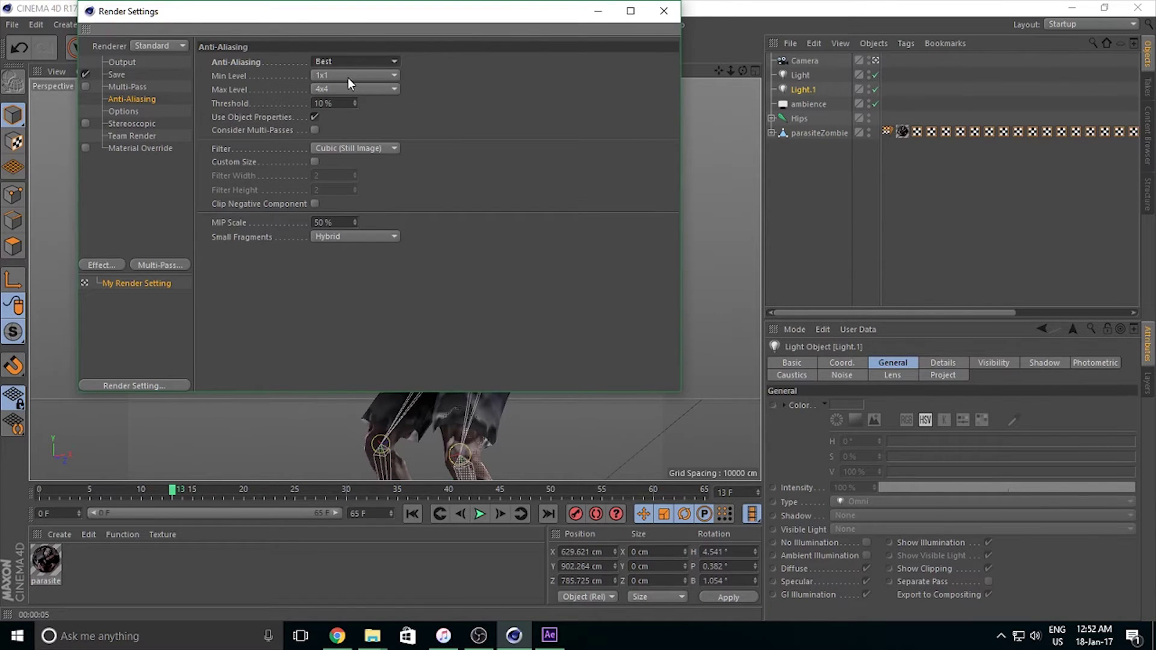
click(349, 77)
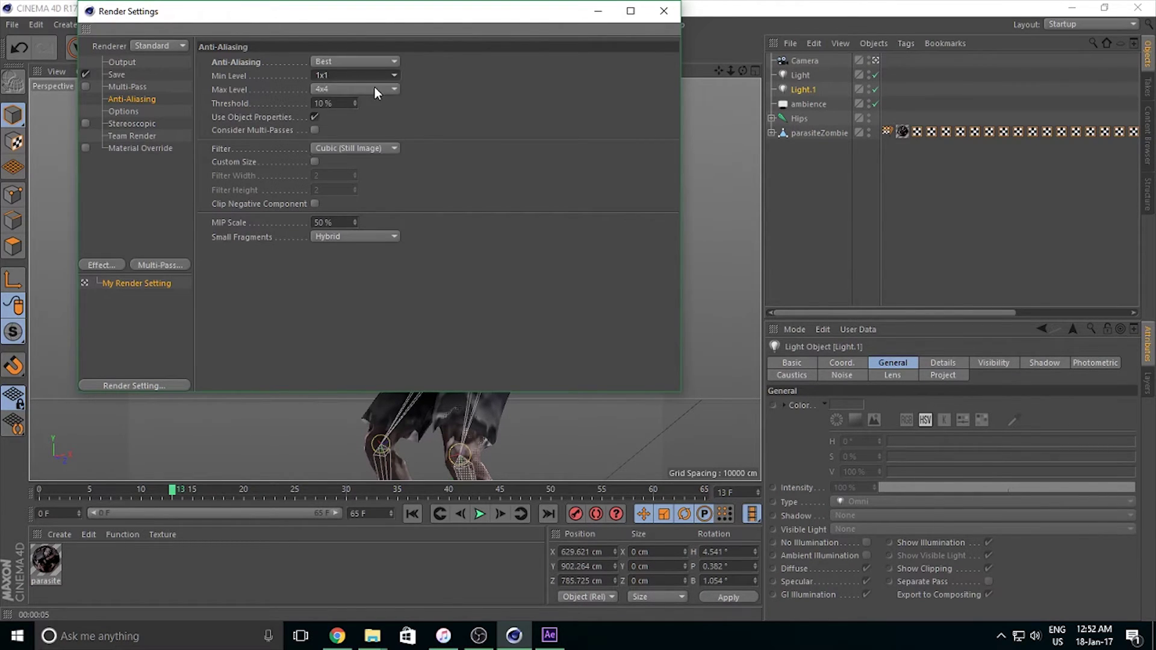
click(374, 89)
click(370, 114)
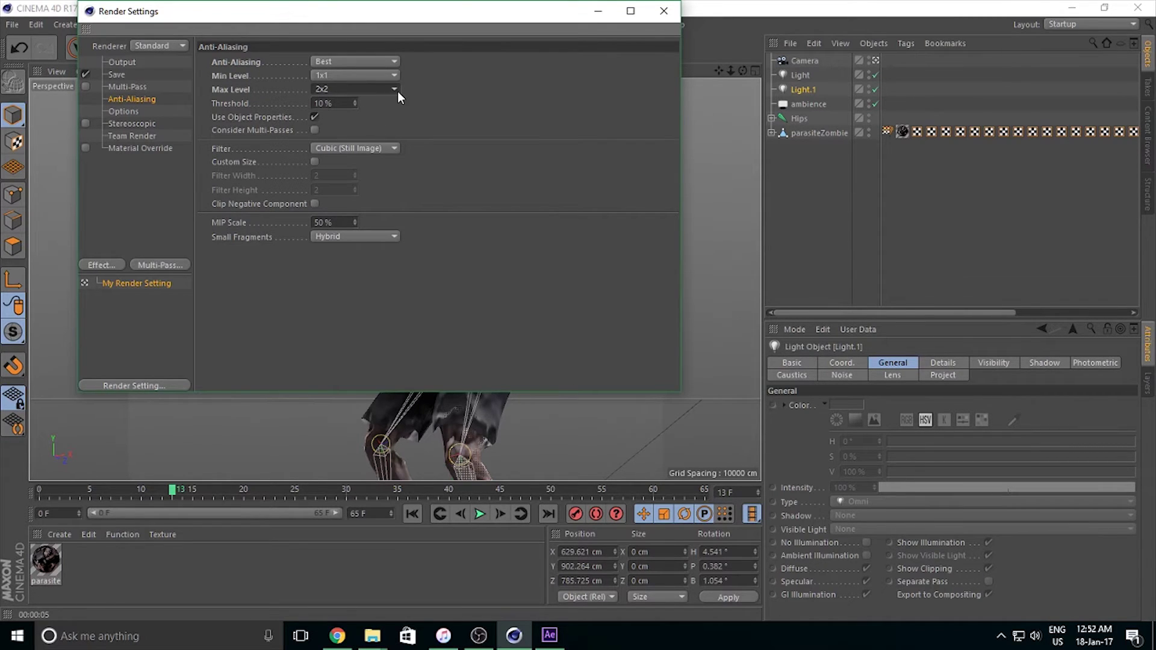
click(345, 150)
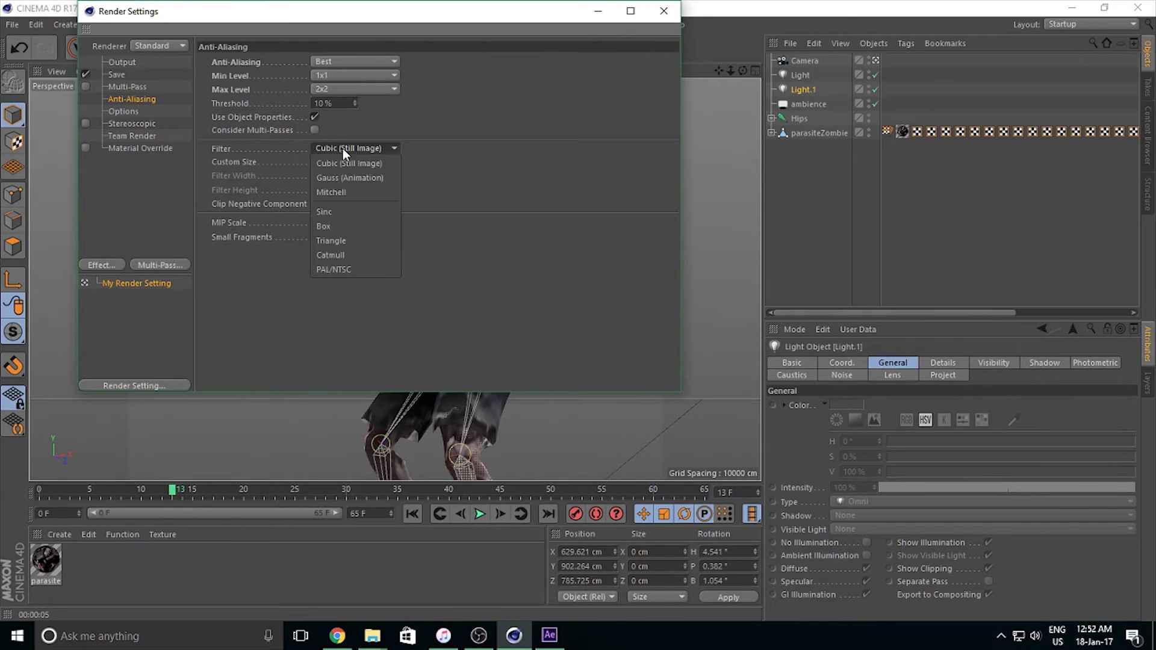
click(389, 131)
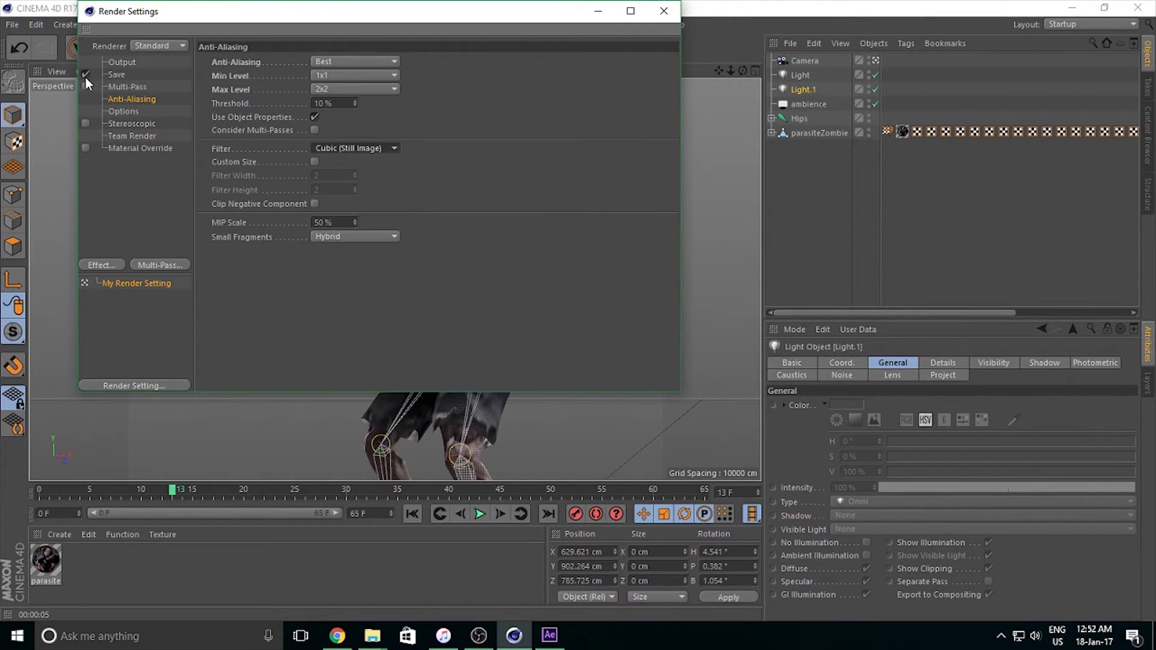
Step: Confirm the save format stays TIFF (PSD Layers)
click(118, 74)
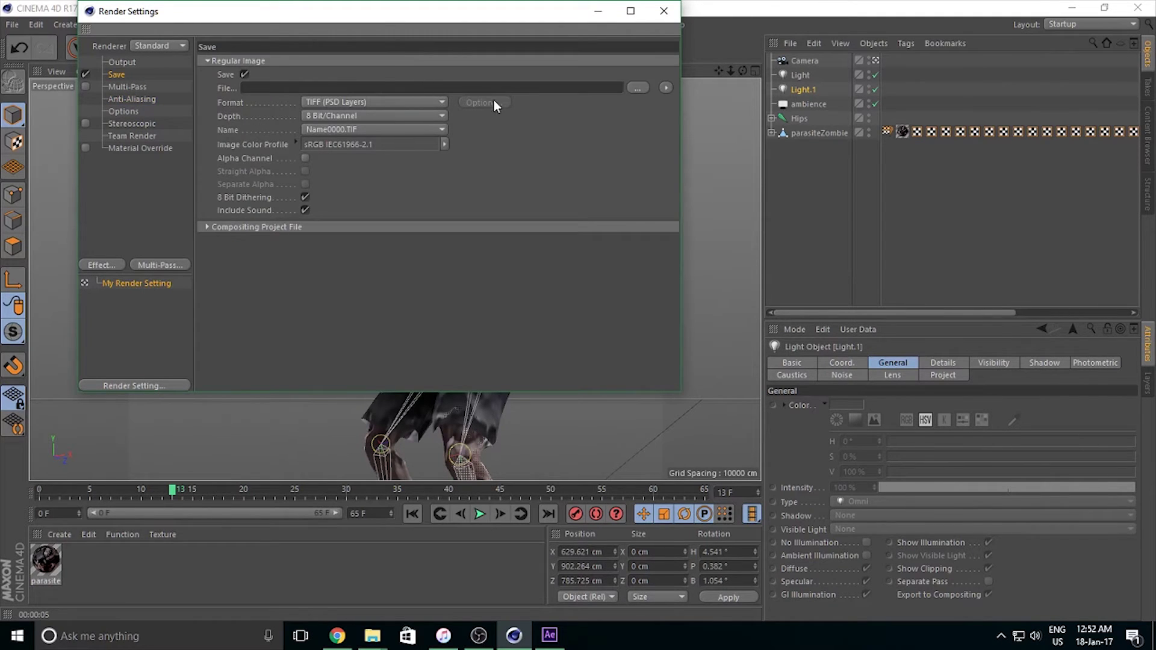
click(403, 102)
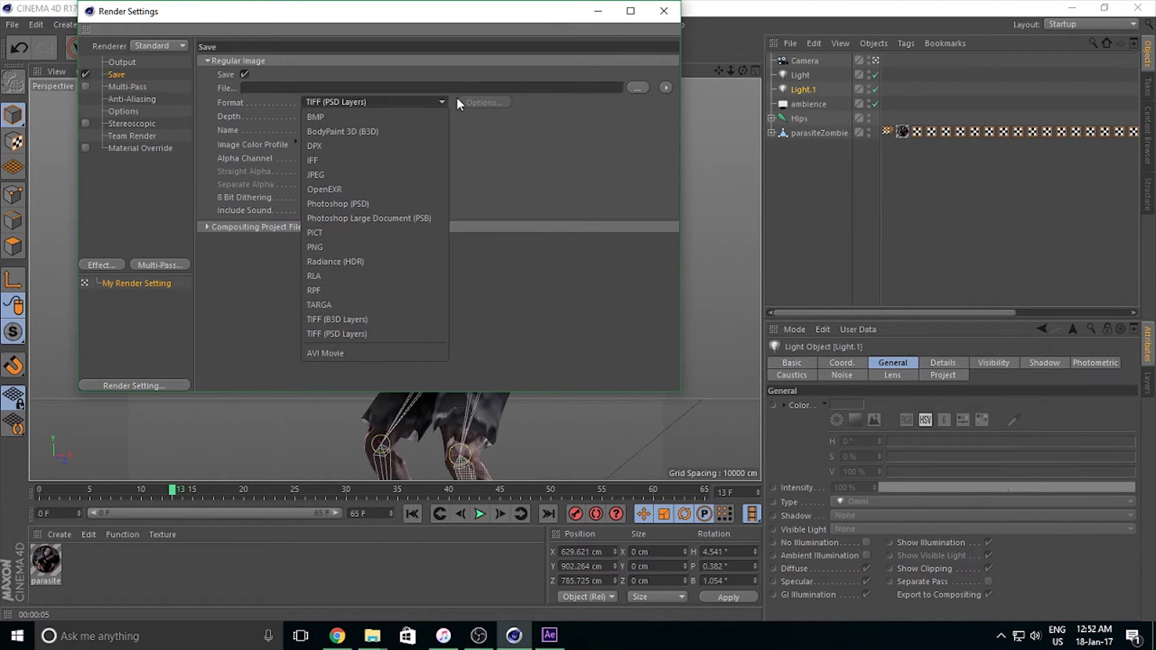
click(497, 124)
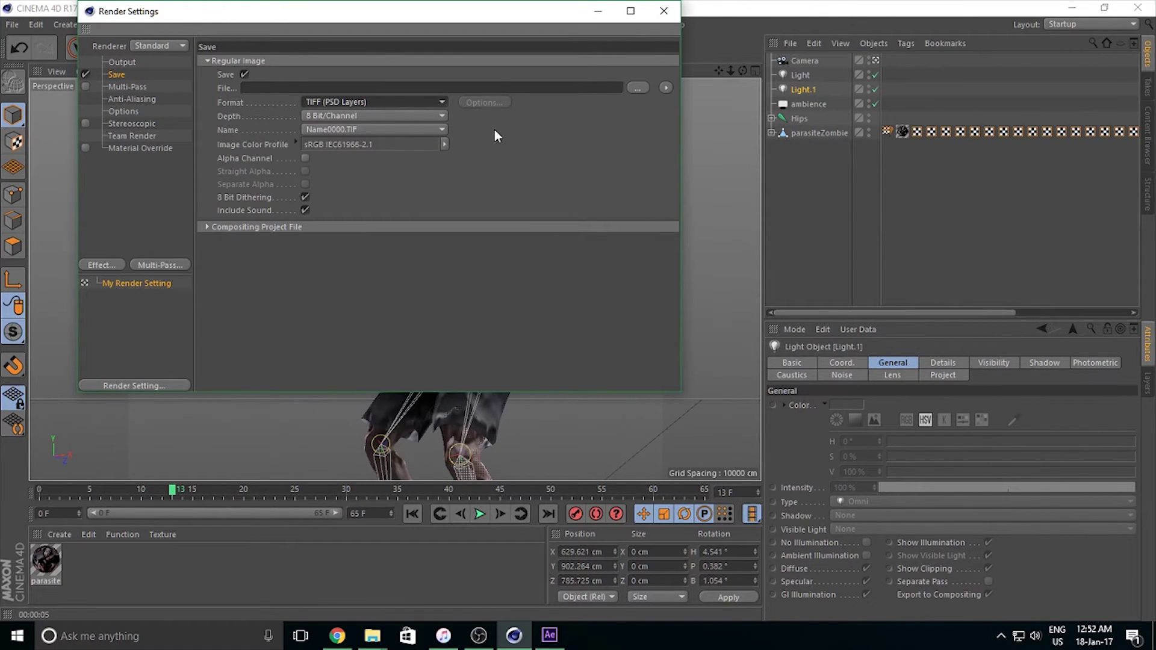
click(145, 99)
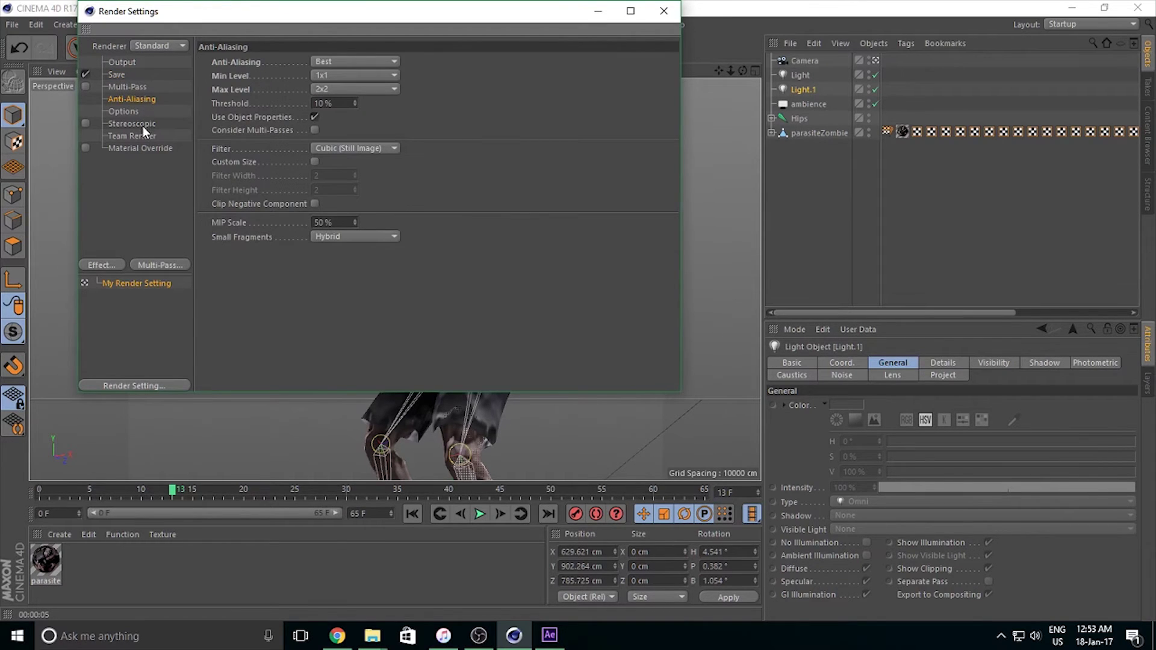
Step: Add Ambient Occlusion with Minimum Samples 7 and Maximum Samples 45, adjusting its colour gradient
click(131, 111)
right_click(131, 111)
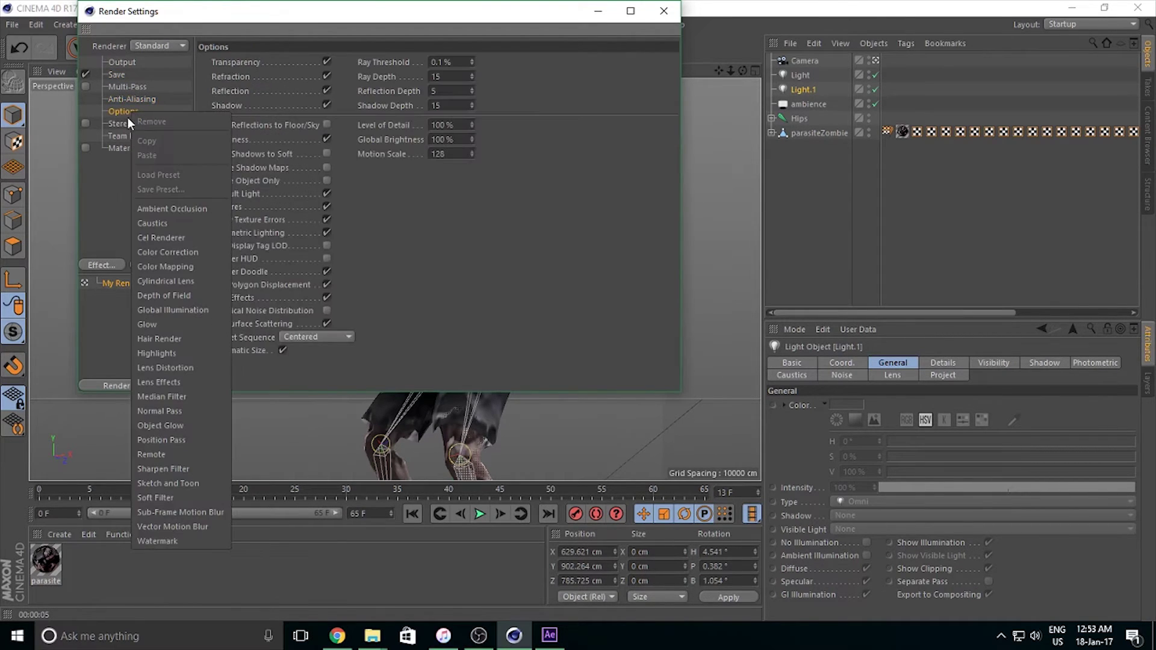
right_click(118, 183)
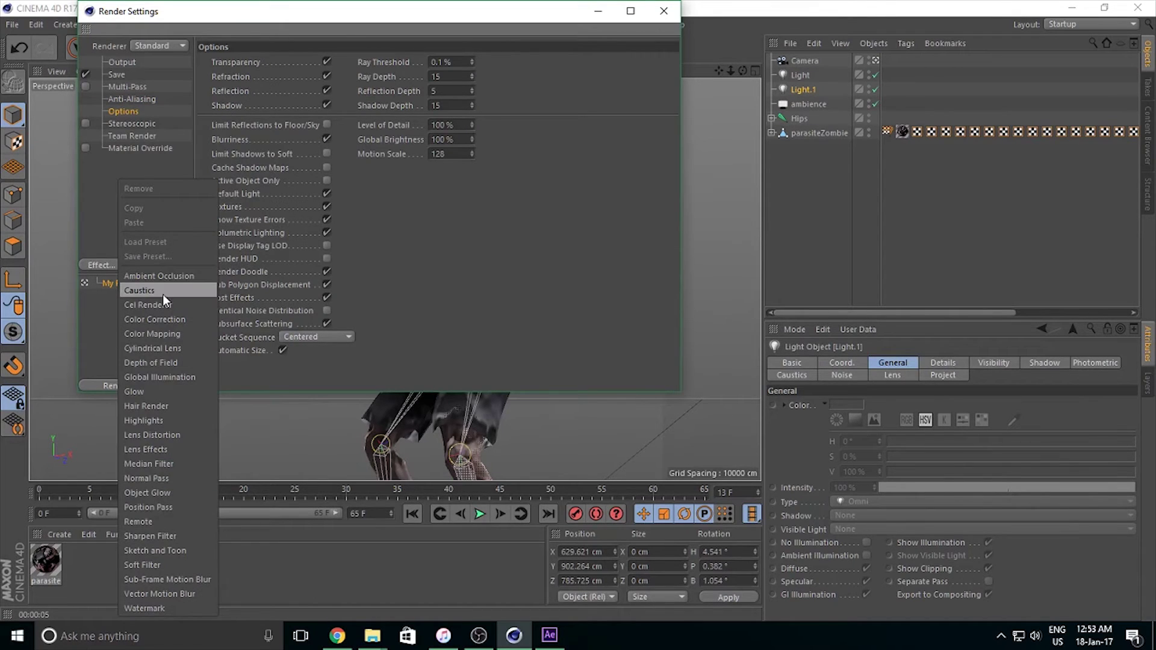
click(165, 278)
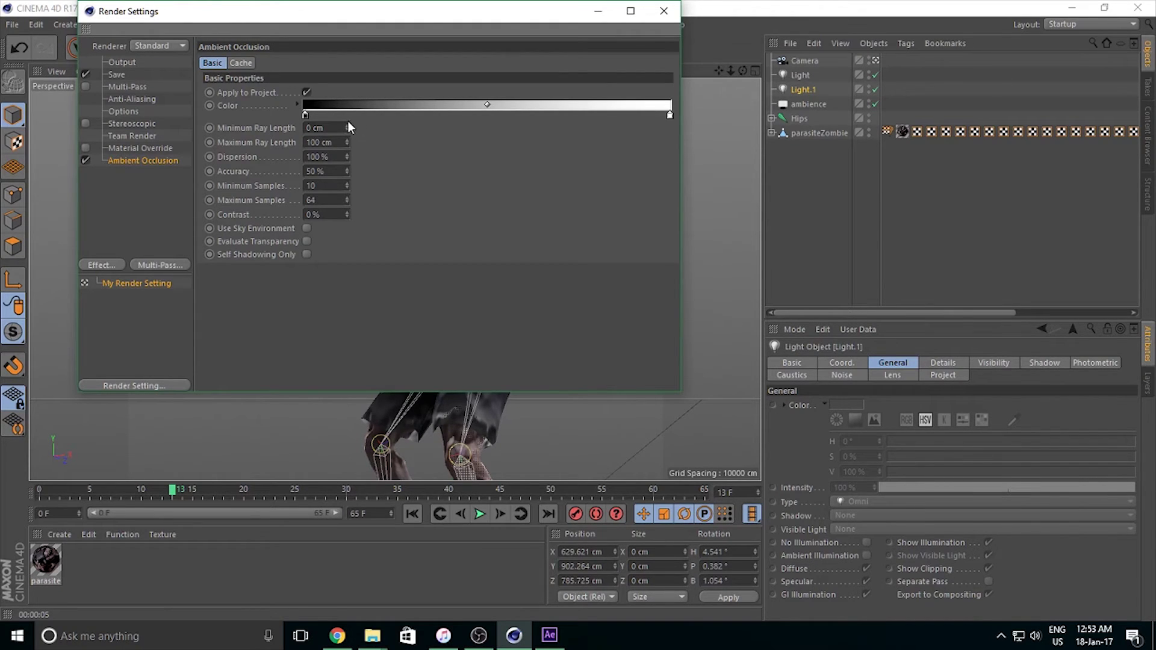
click(348, 183)
click(348, 203)
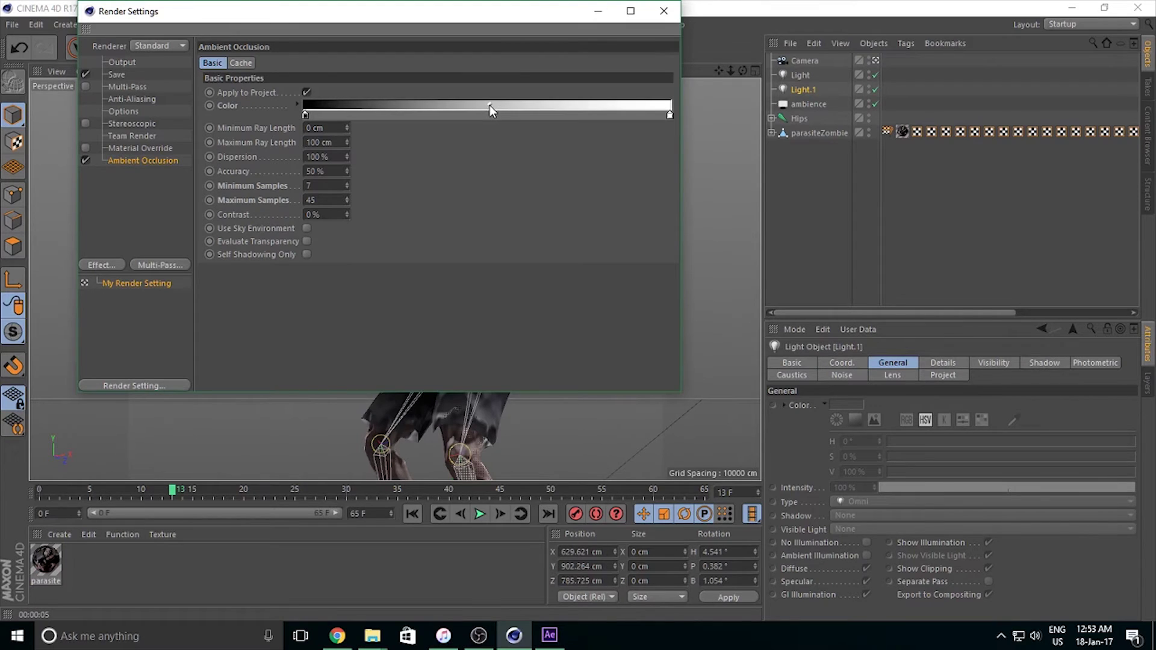
drag(489, 106, 515, 107)
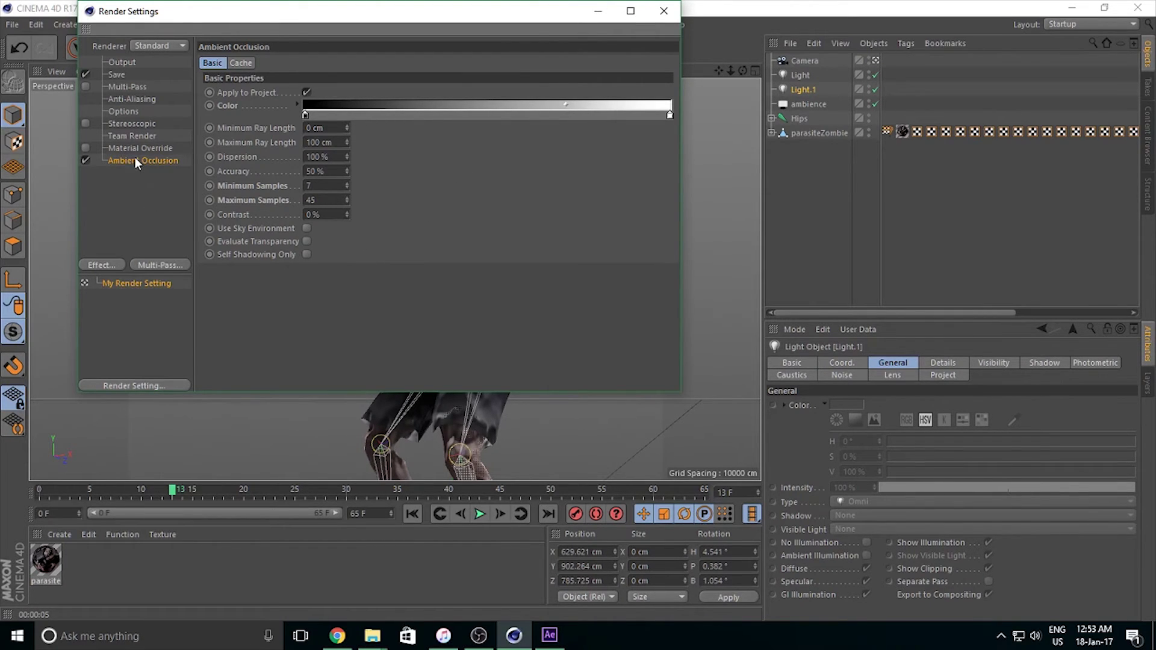
click(309, 425)
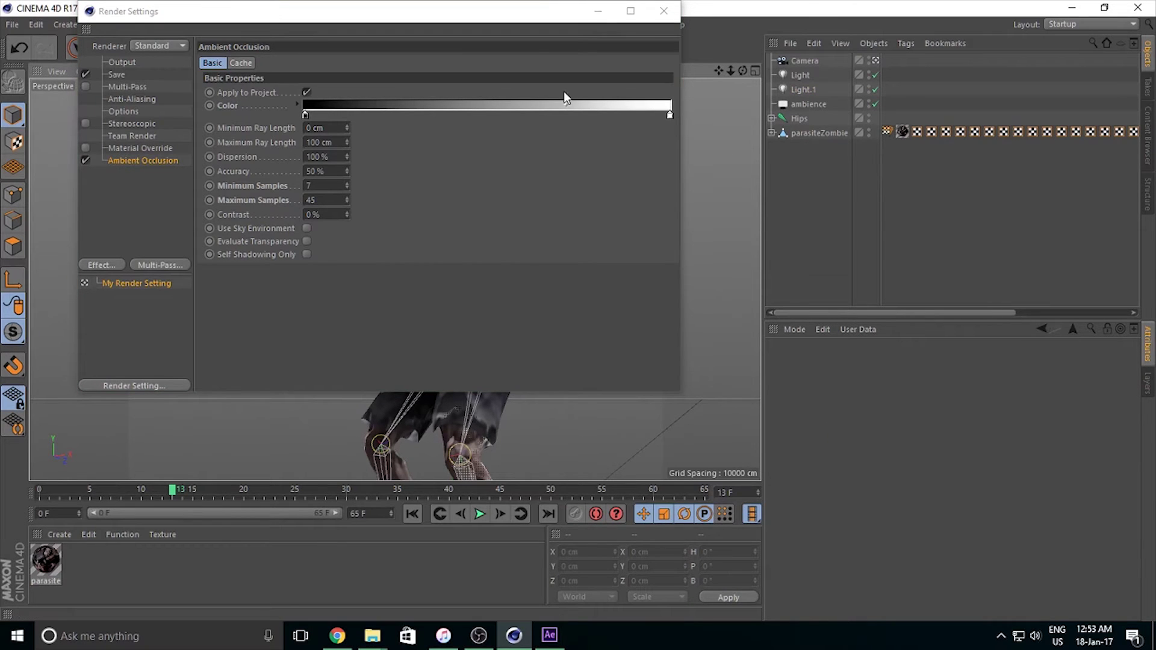
Step: Close the render settings, render the zombie frame in the viewport, and switch to After Effects
click(677, 12)
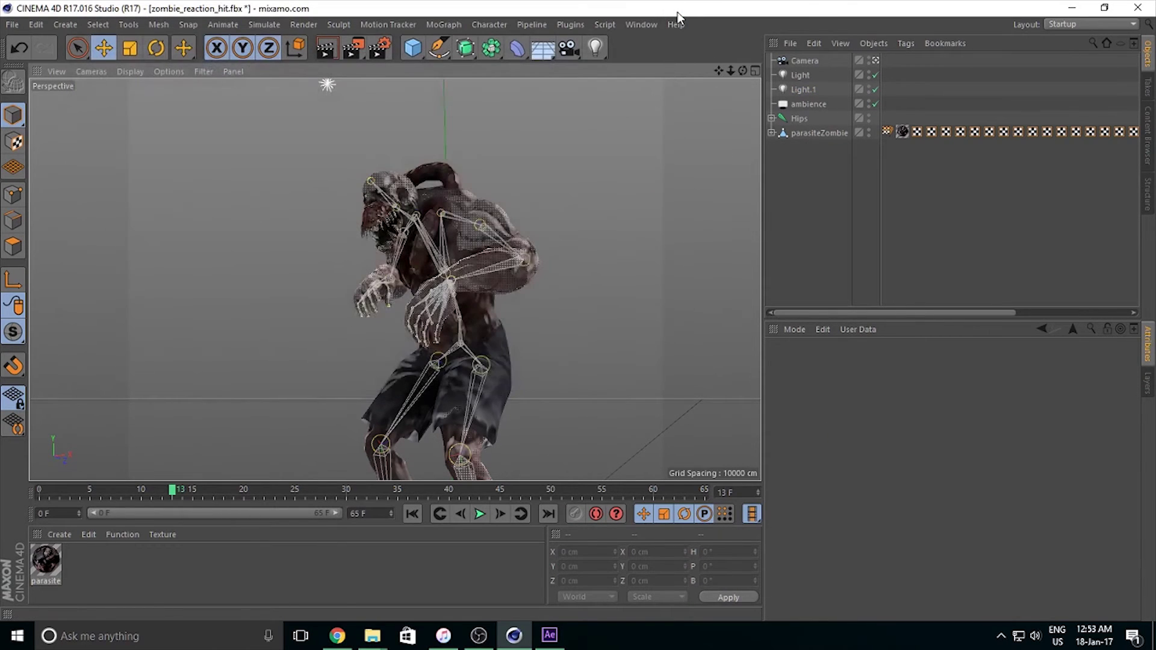
key(ctrl+r)
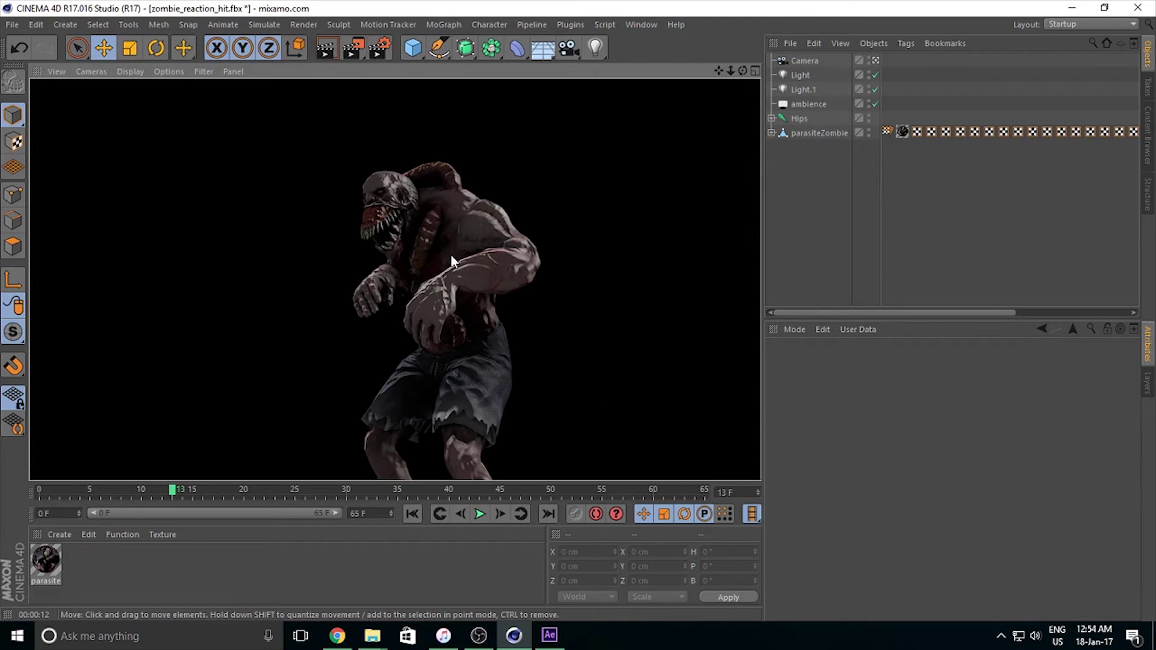
click(549, 635)
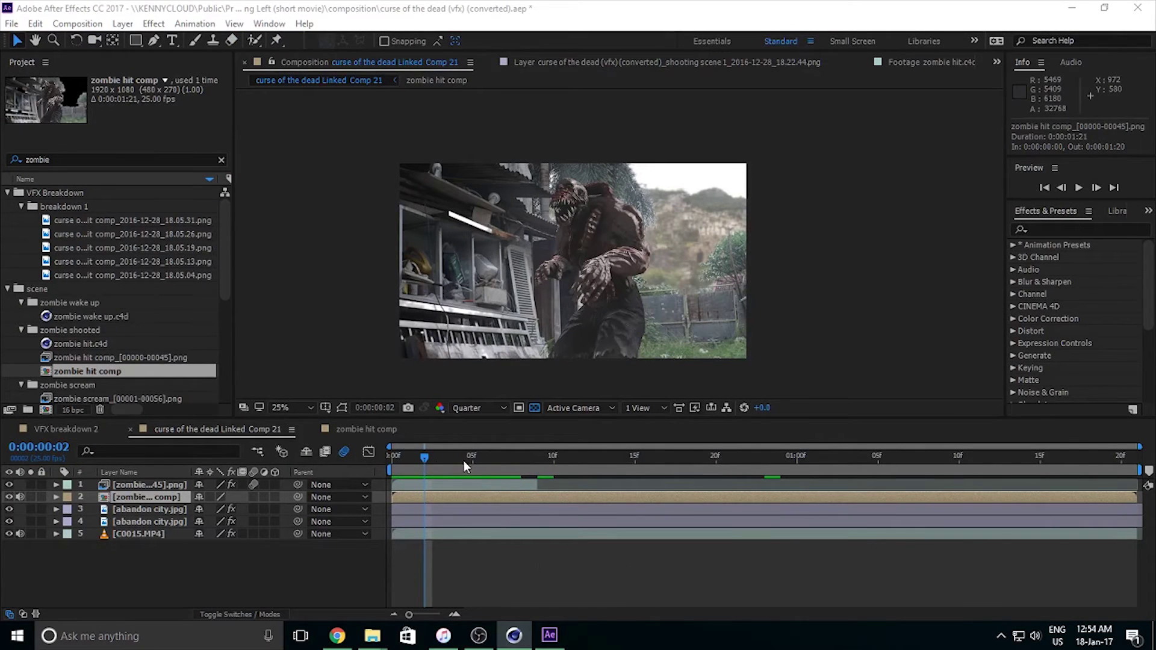
Step: Scrub the zombie composite layer forward to frame 17, then return to Cinema 4D
click(414, 452)
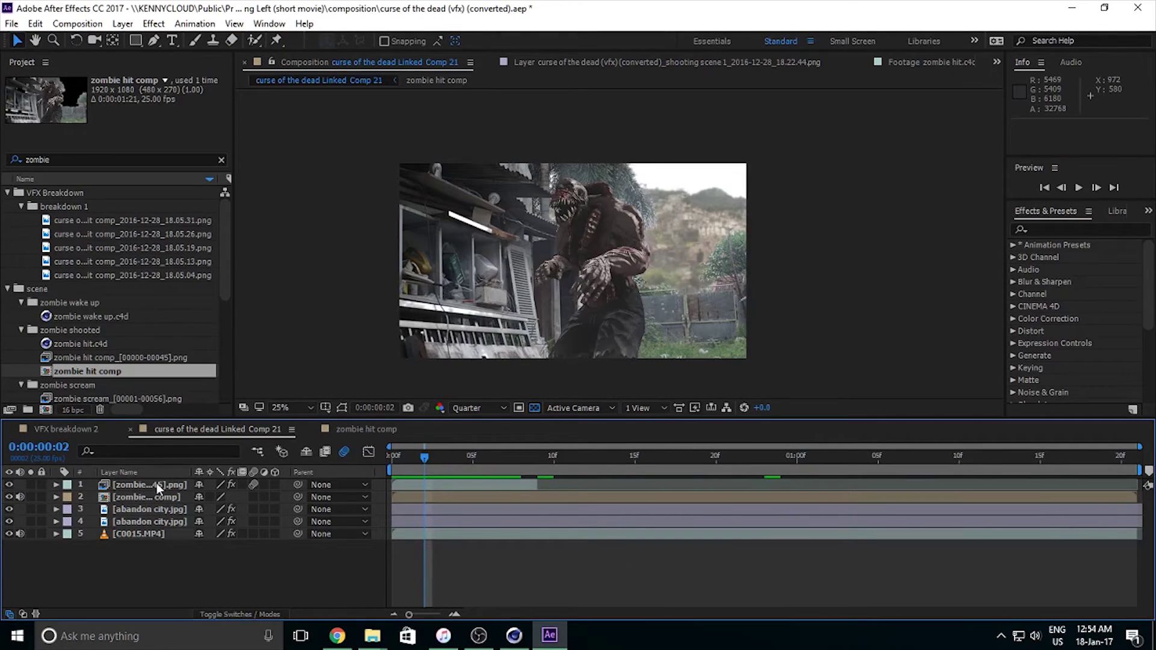
click(162, 498)
drag(425, 462, 745, 464)
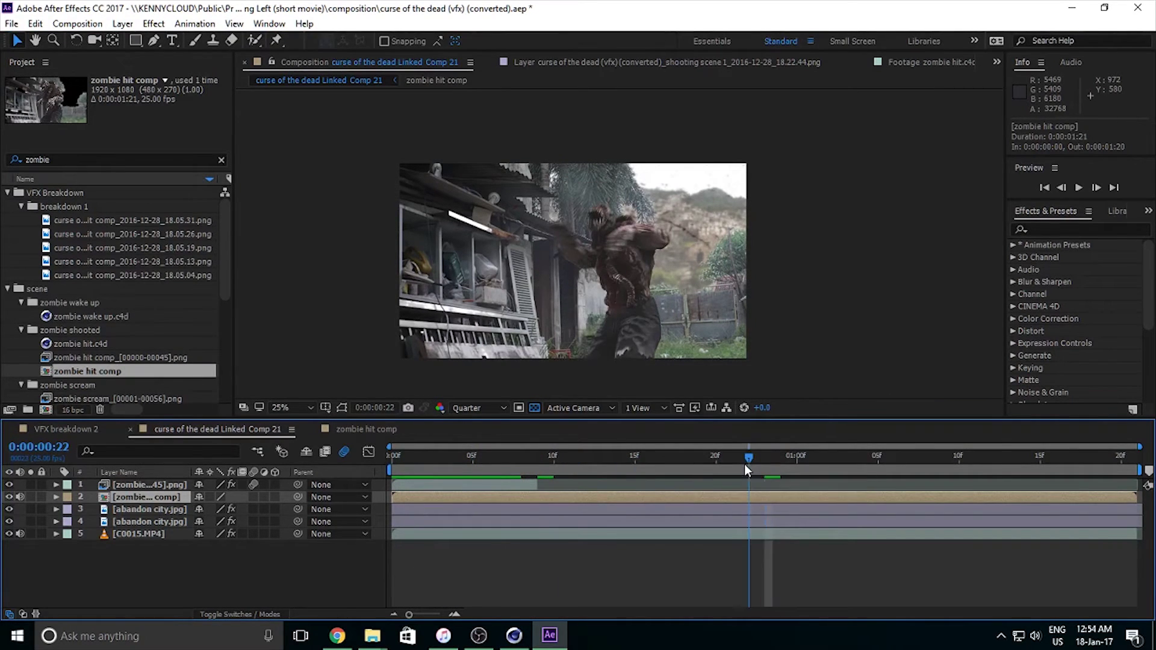
click(660, 467)
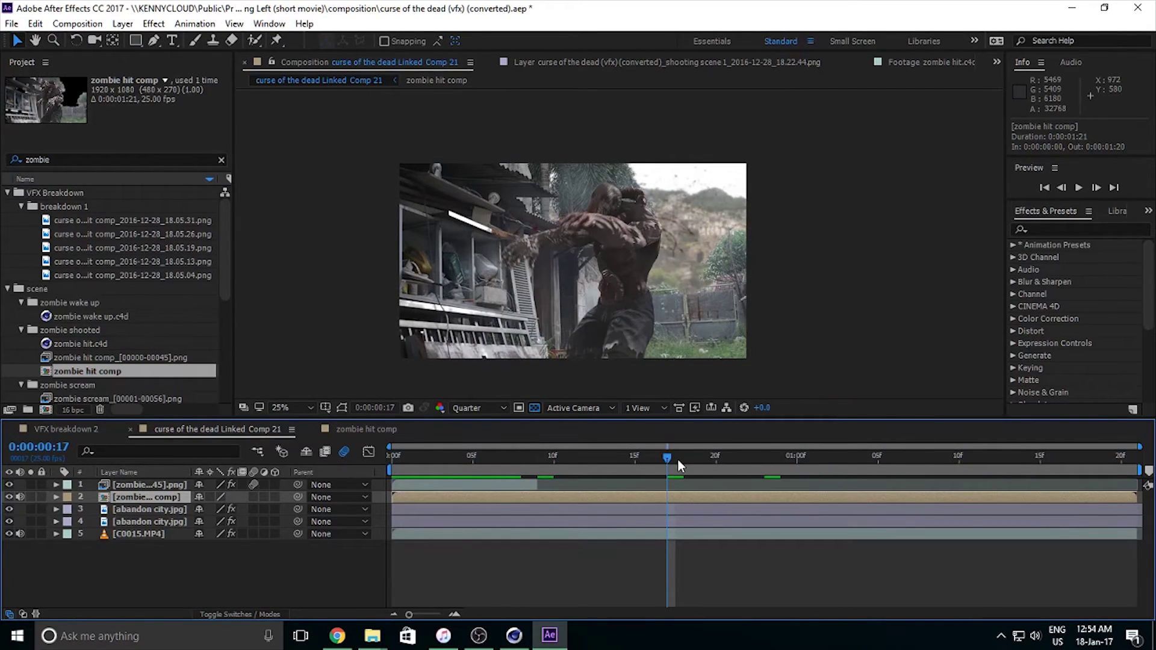
key(alt+Tab)
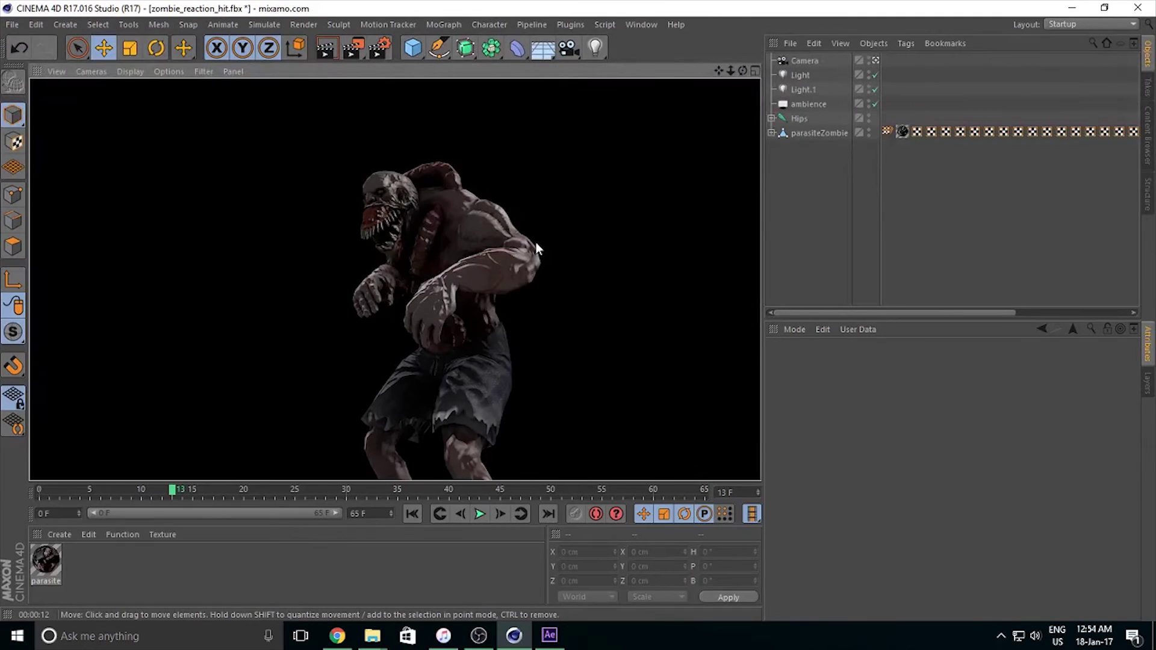
Step: Reopen Render Settings and browse the Output, Anti-Aliasing and Save pages
click(380, 57)
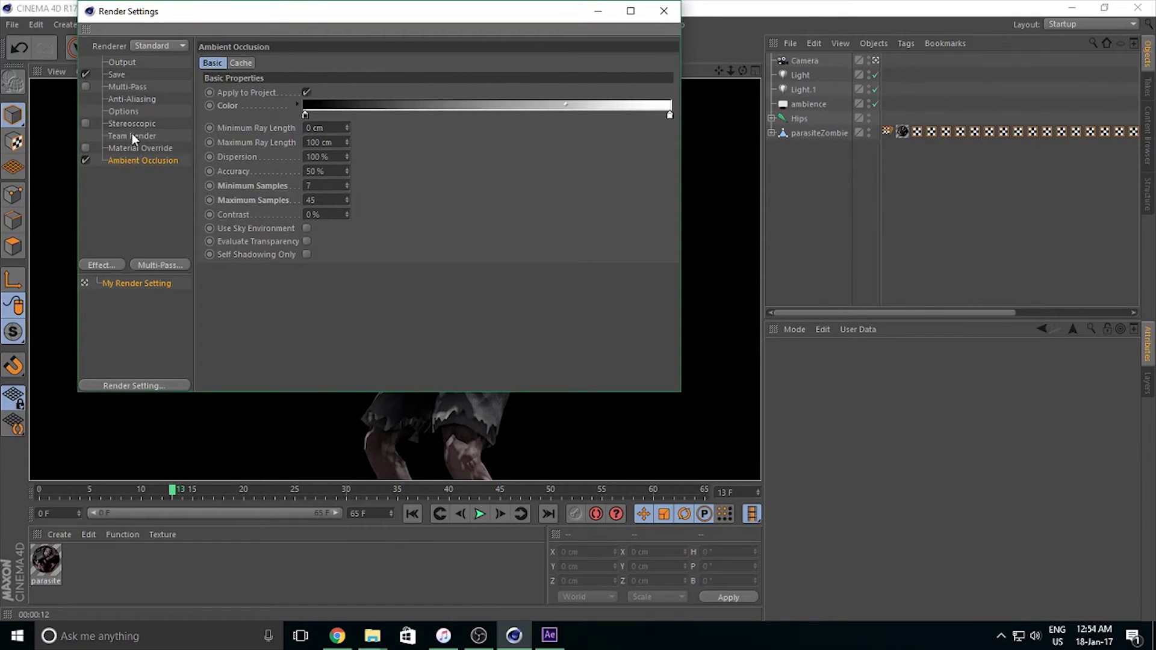
click(134, 62)
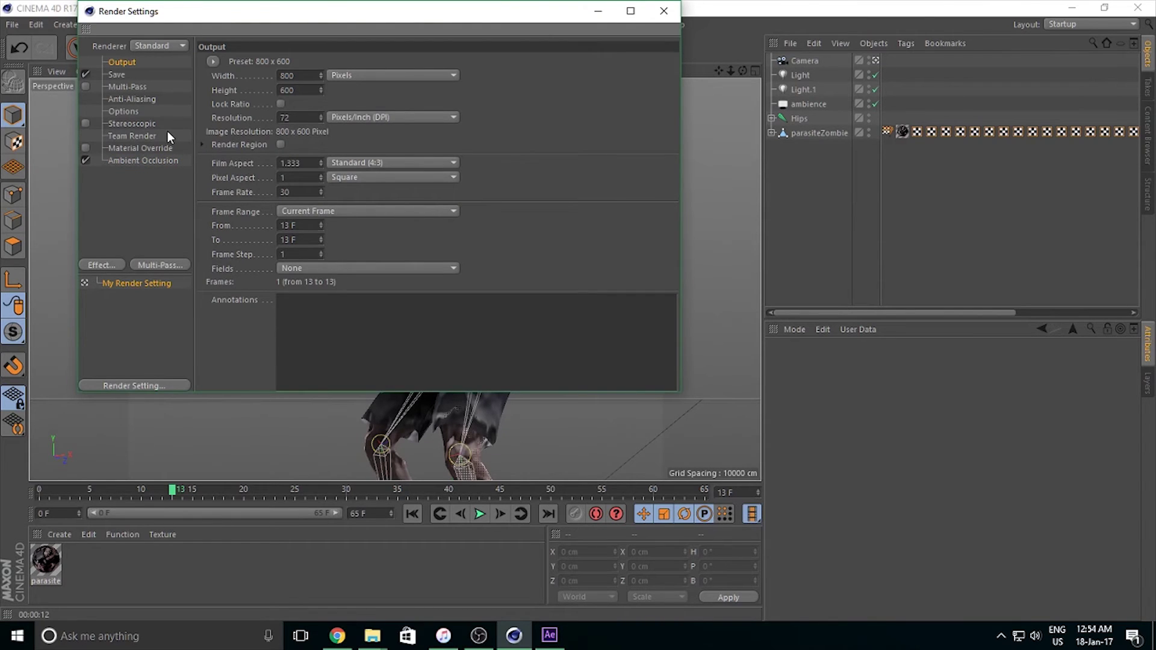
click(140, 124)
click(130, 100)
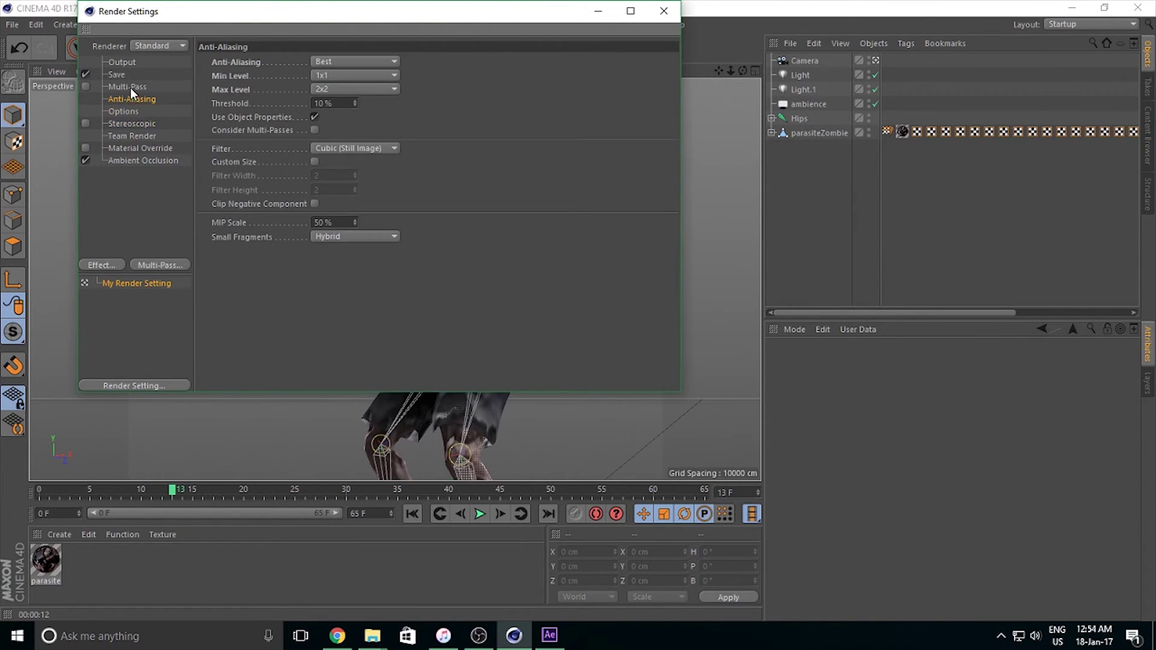
click(132, 85)
click(123, 65)
click(124, 74)
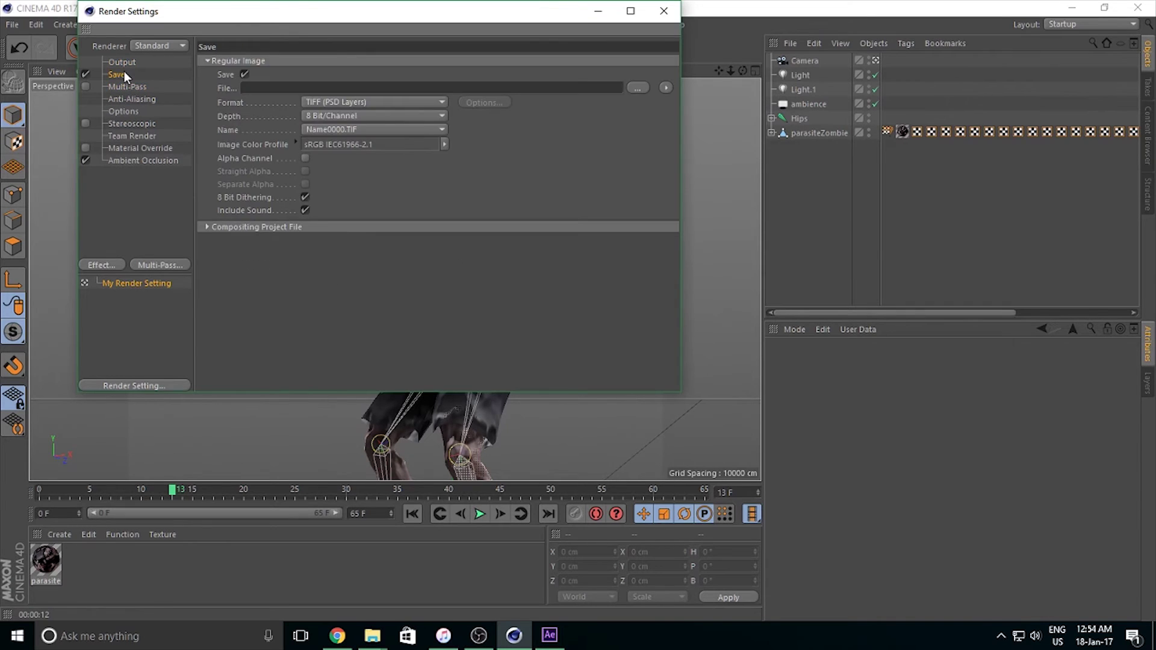
Step: Check the Ambient Occlusion and Team Render pages, close settings, and switch to zombie hit.c4d
click(162, 157)
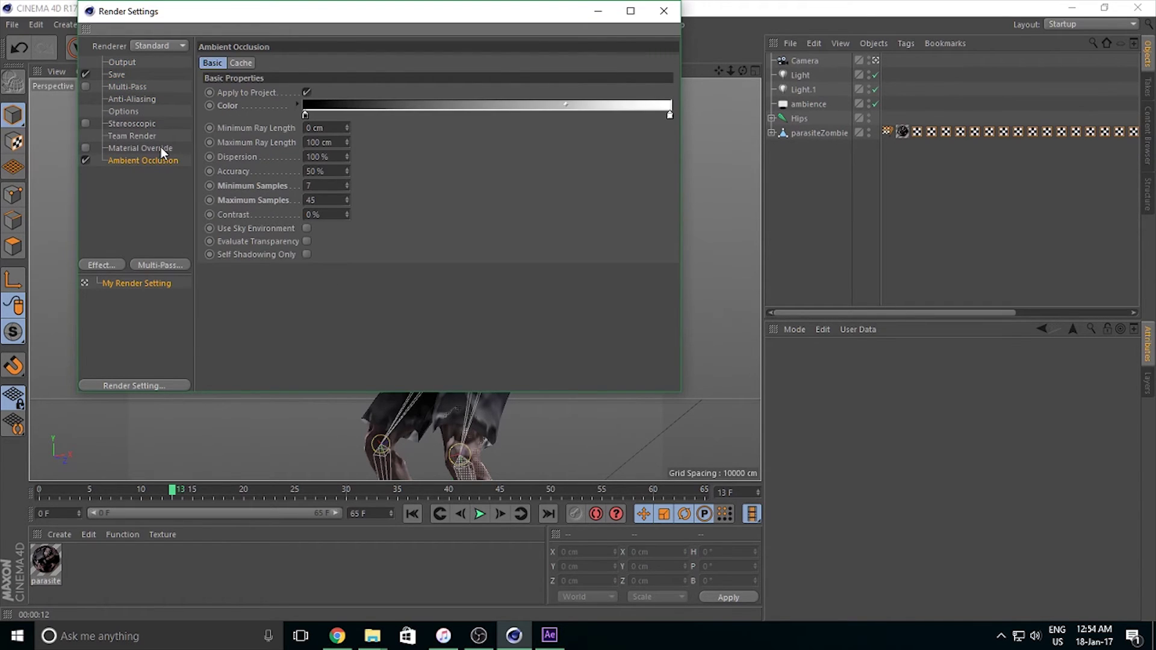
click(148, 136)
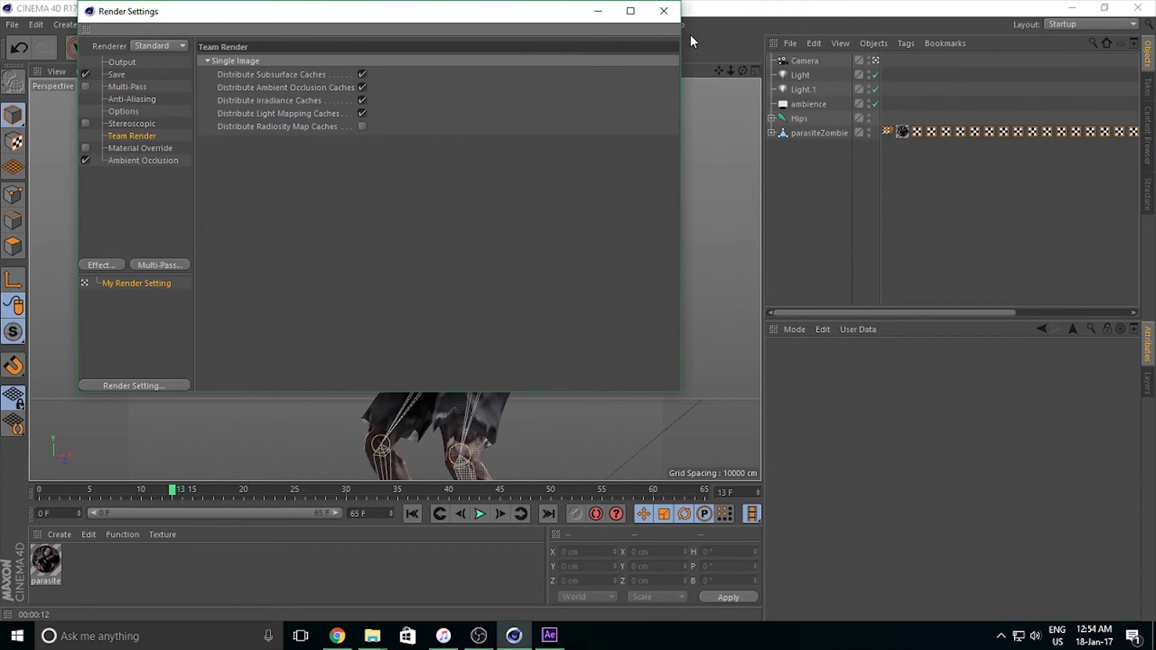
click(664, 11)
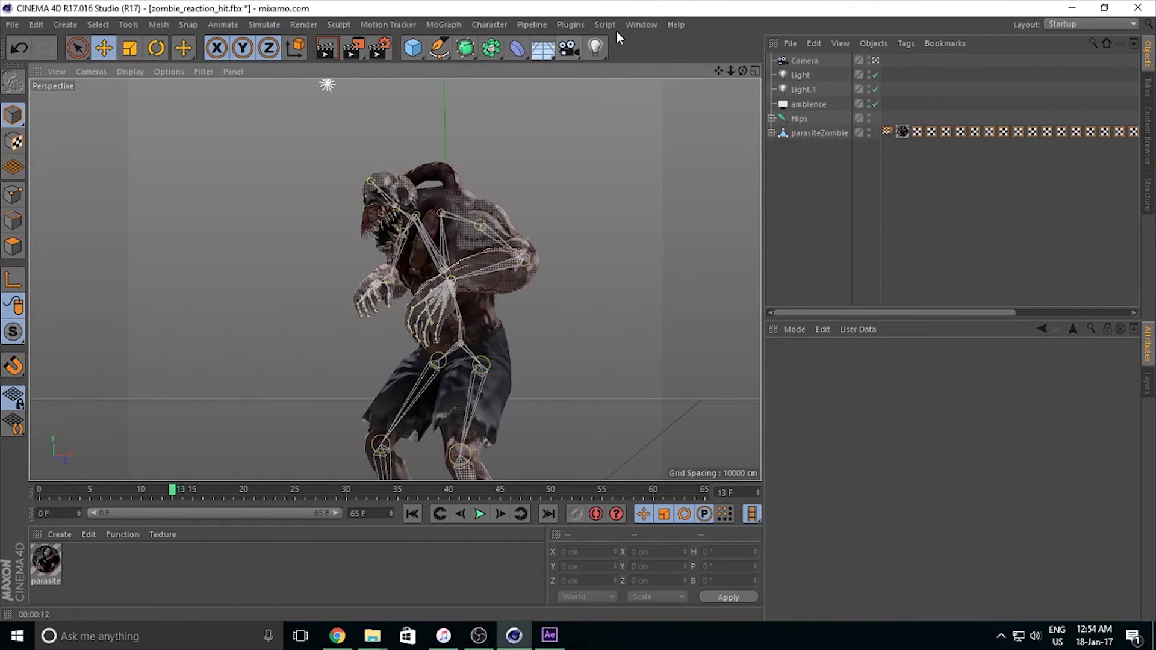
click(641, 24)
Step: In the zombie hit scene, open Render Settings and view the Stereoscopic page and Ambient Occlusion multi-pass
click(703, 379)
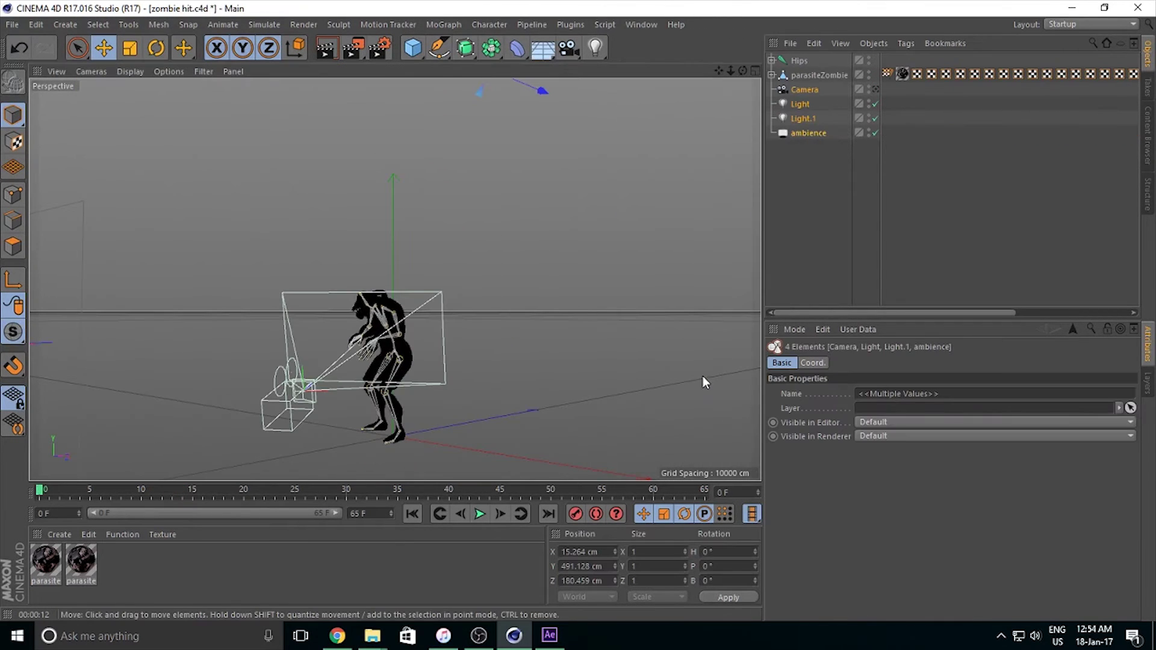
click(378, 50)
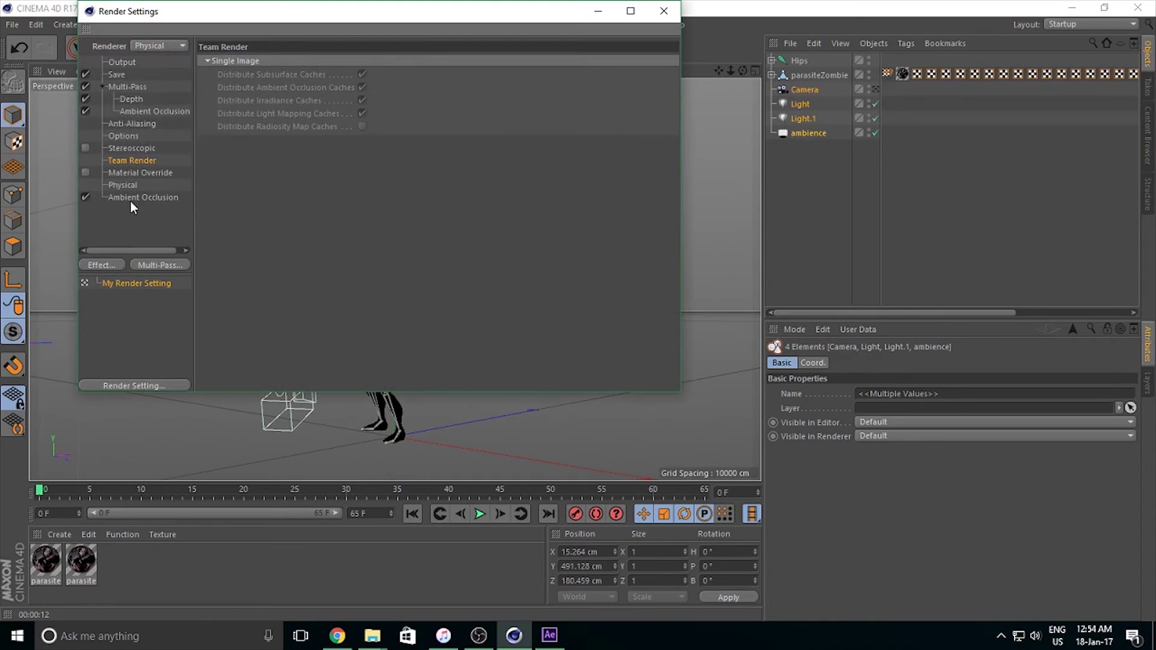
click(130, 147)
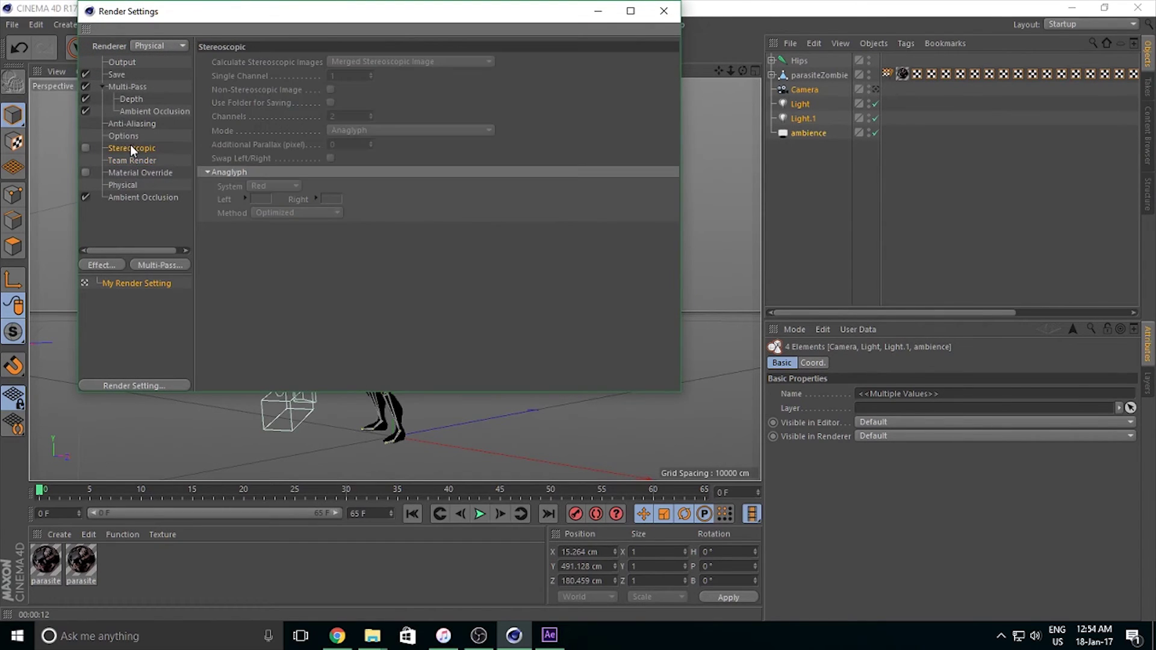
click(139, 109)
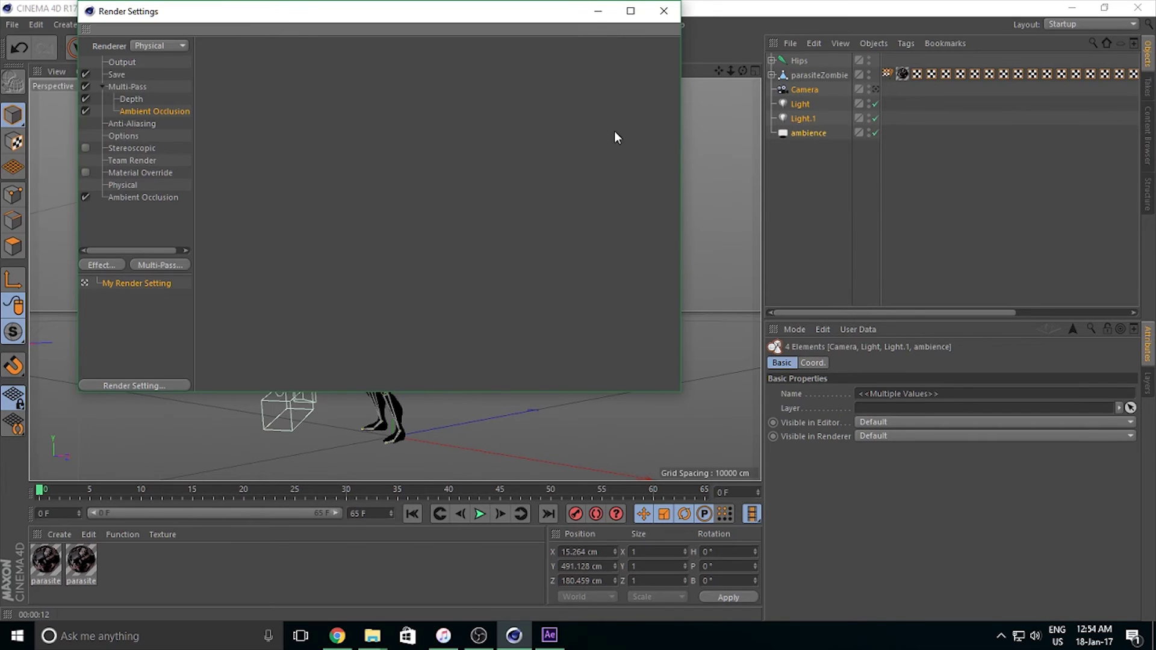
Step: Glance at After Effects, then inspect the Depth and Ambient Occlusion multi-passes in Render Settings
click(549, 635)
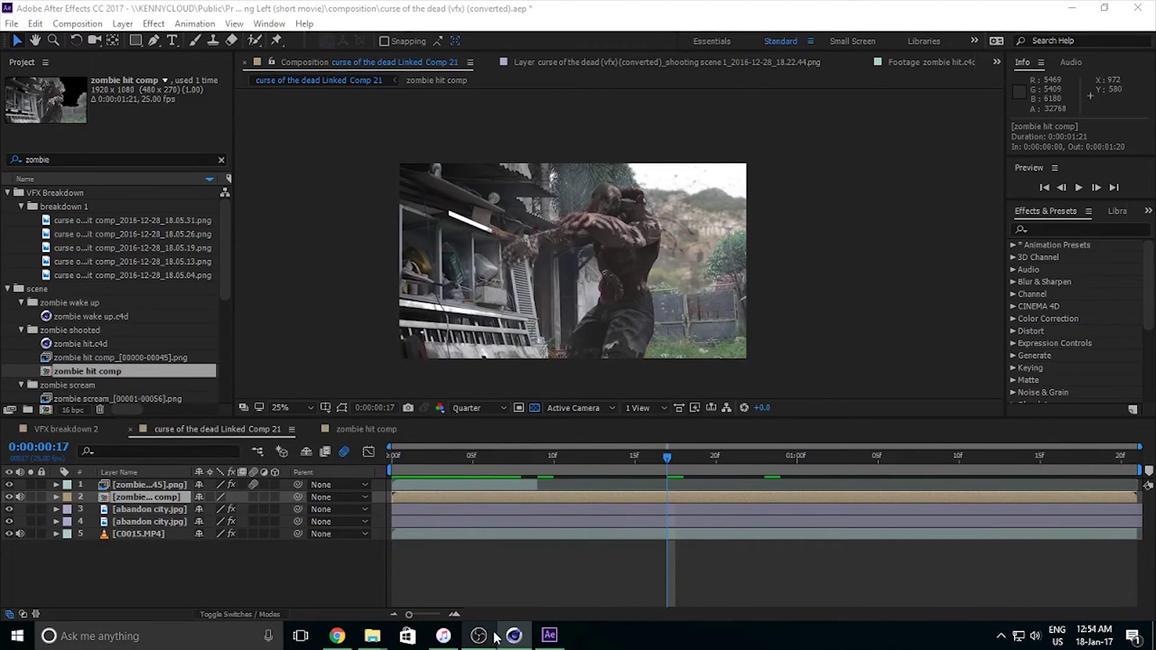
click(514, 635)
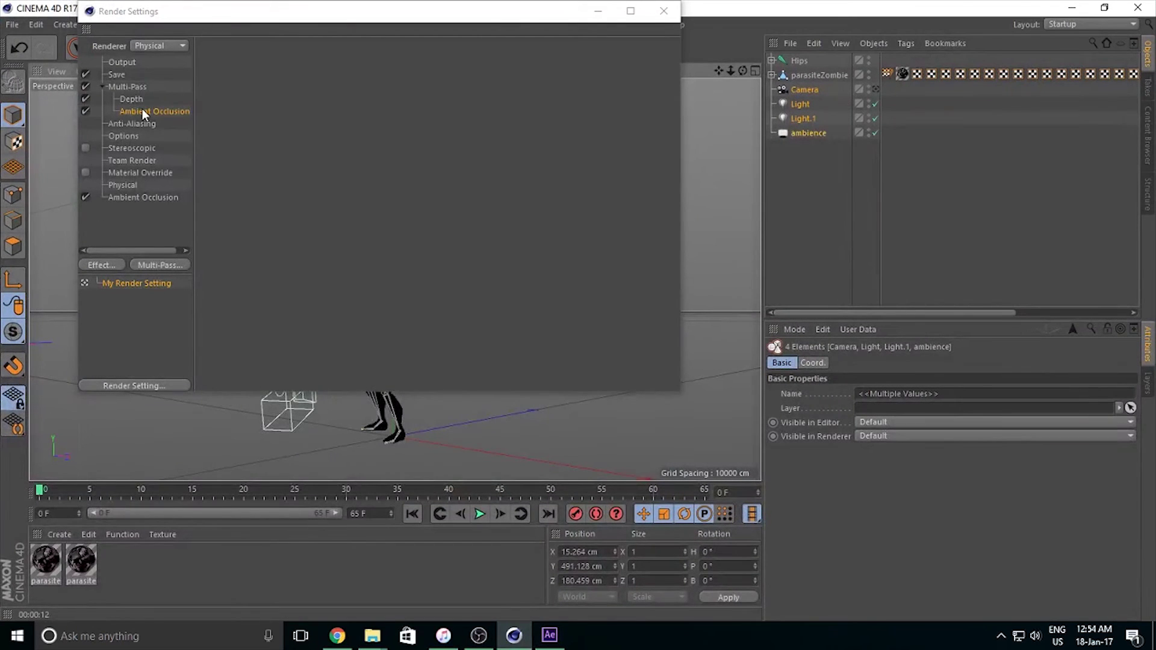
click(144, 114)
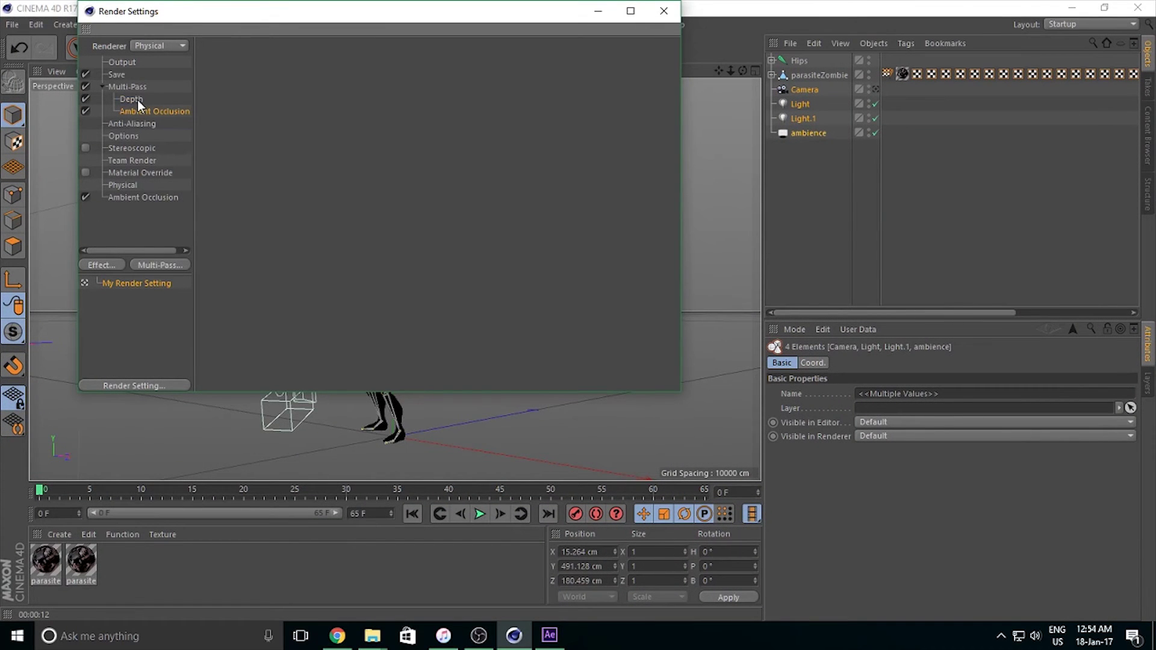
click(138, 102)
click(136, 89)
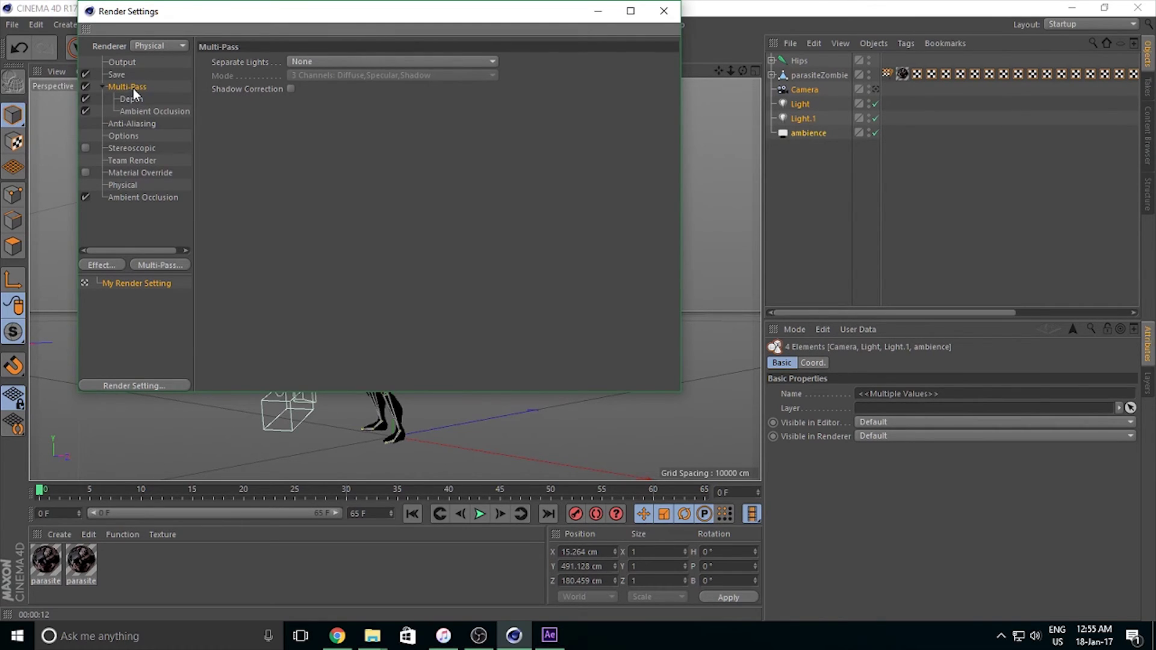
click(171, 113)
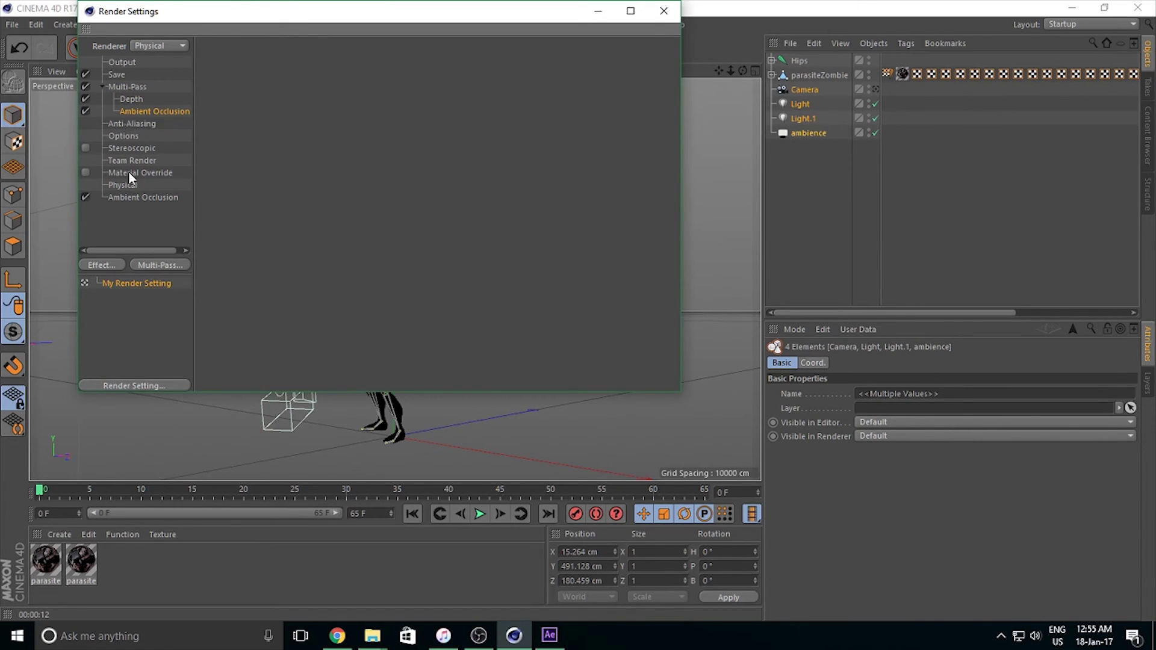
Step: Review the Ambient Occlusion effect settings
click(135, 199)
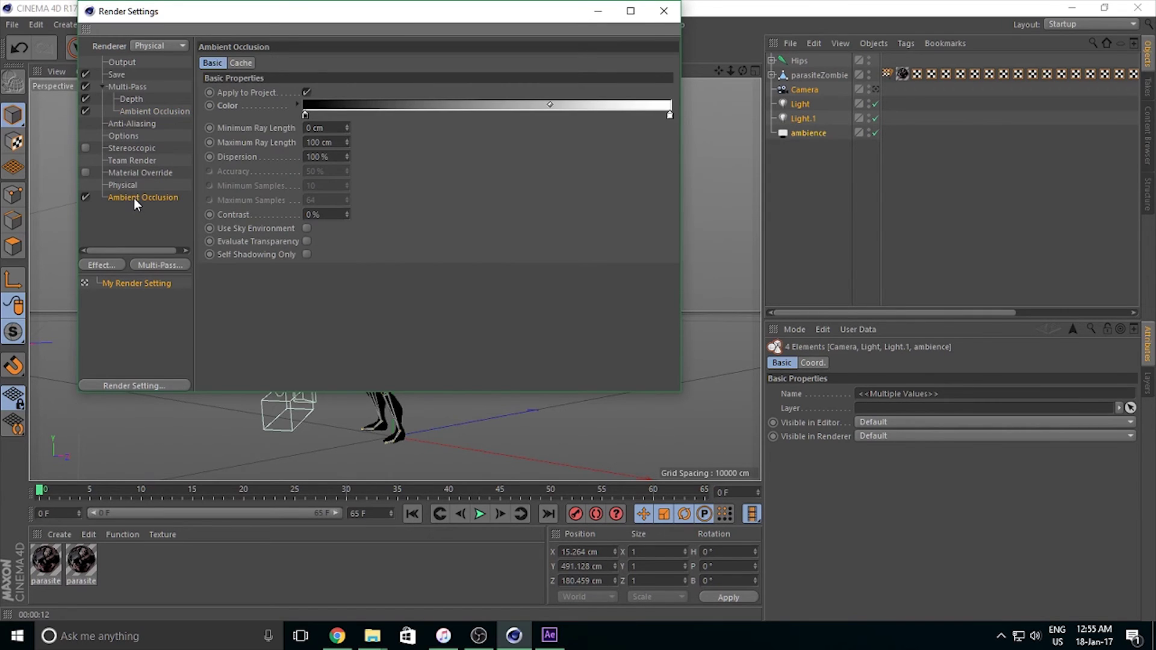
click(110, 215)
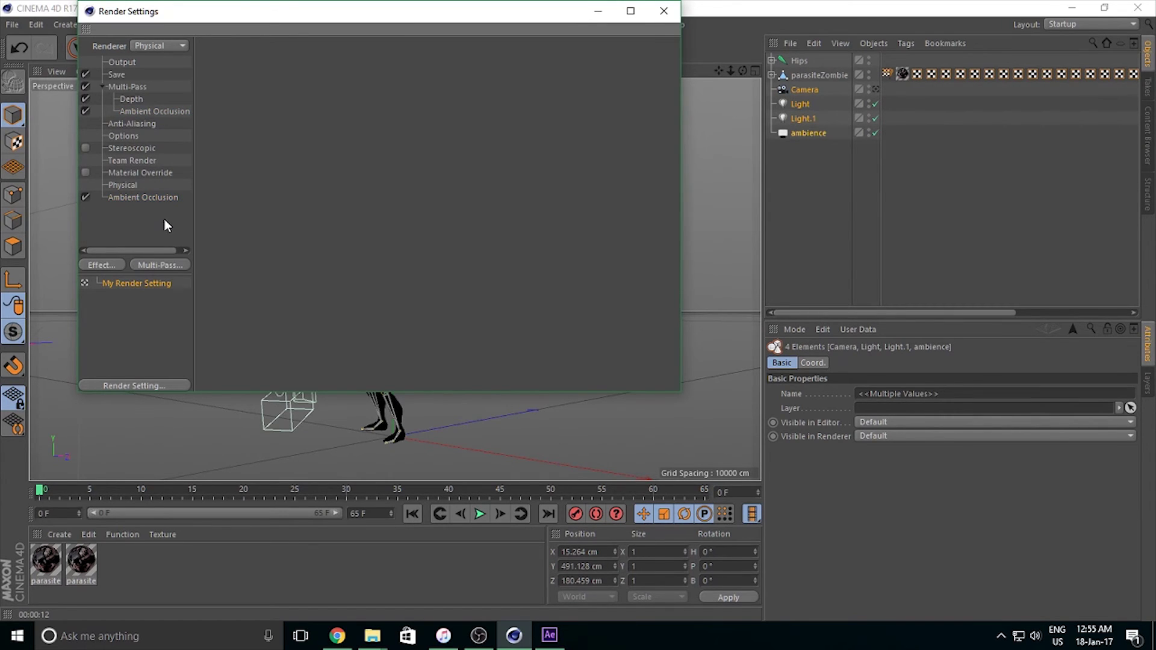
click(143, 197)
click(143, 217)
Step: Browse the Anti-Aliasing, Options, Stereoscopic and Team Render pages
click(122, 124)
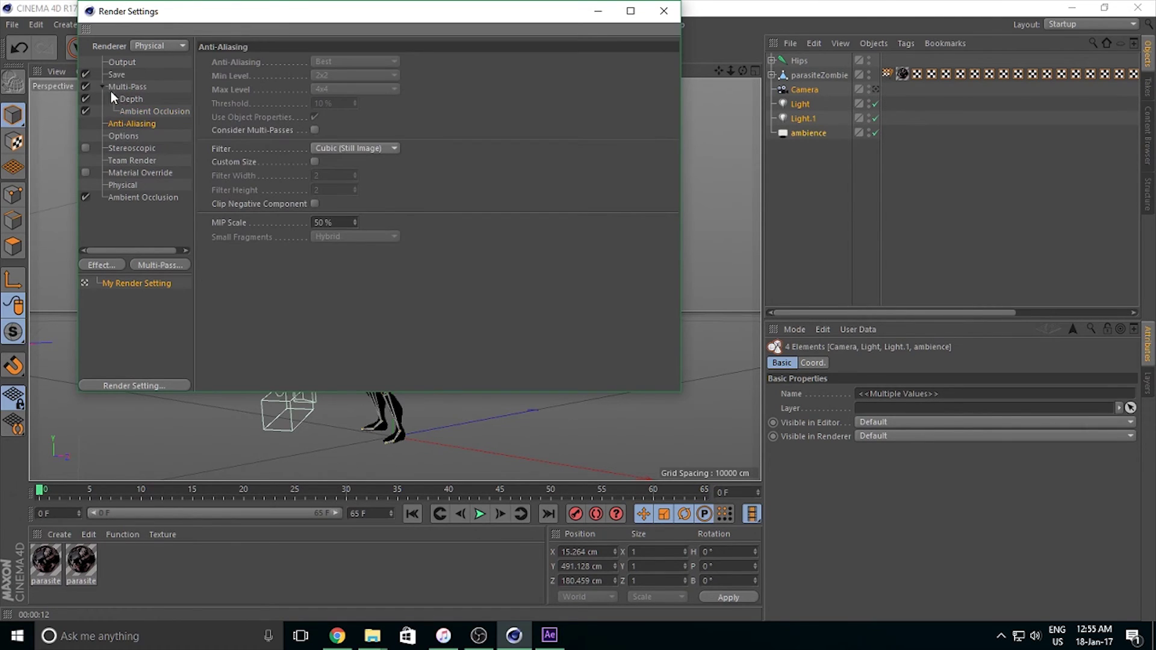
click(131, 99)
click(140, 123)
click(142, 134)
click(142, 148)
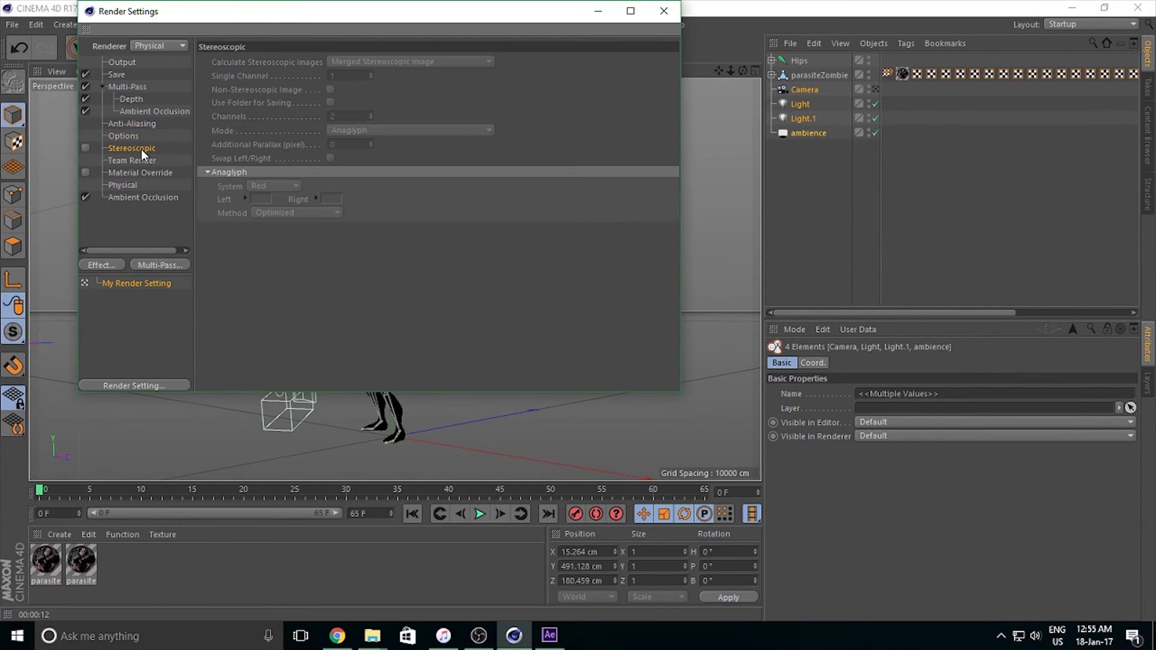
click(141, 159)
Step: Check the Save, Output and Multi-Pass Depth pages, then close Render Settings
click(132, 73)
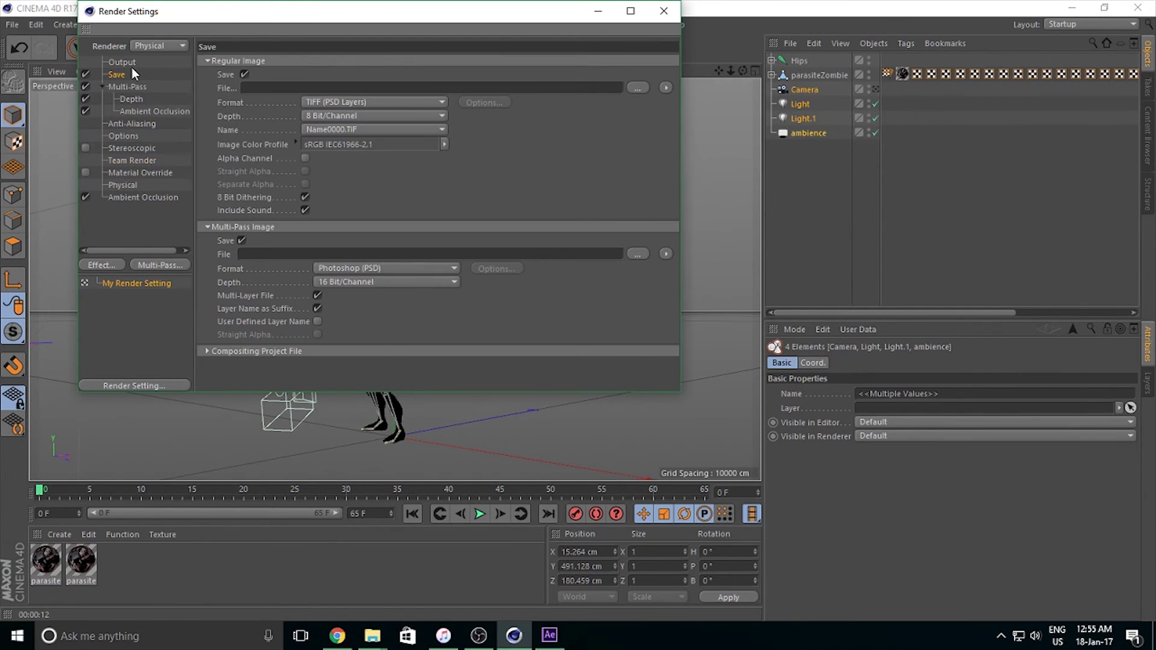
click(132, 67)
click(133, 87)
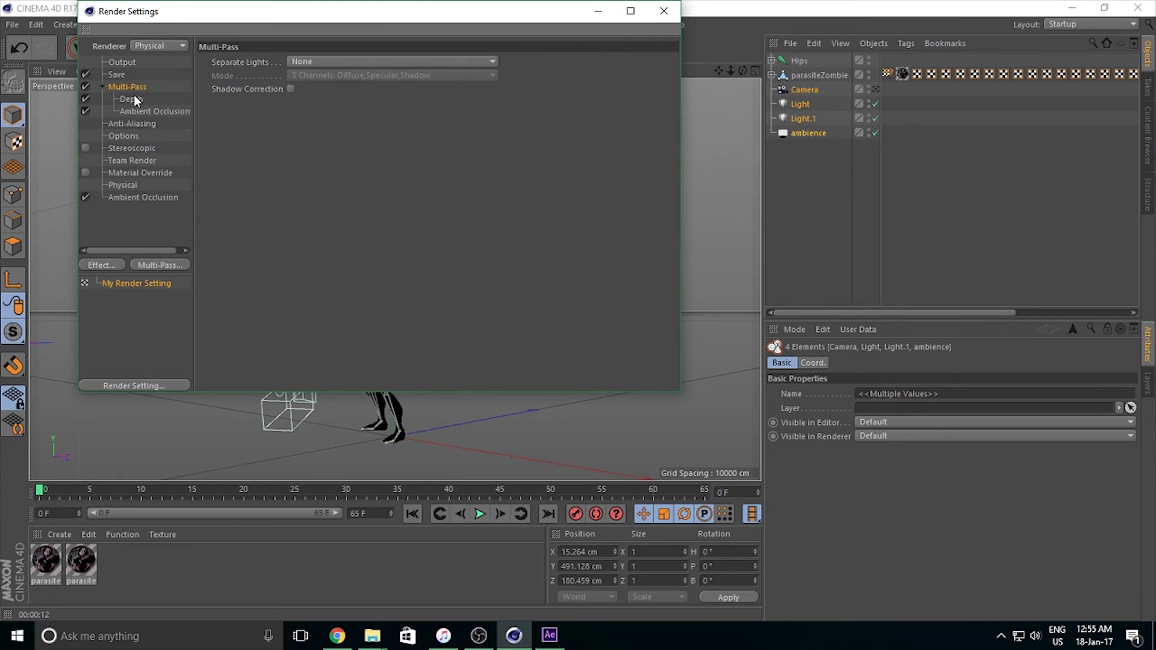
click(133, 100)
click(664, 11)
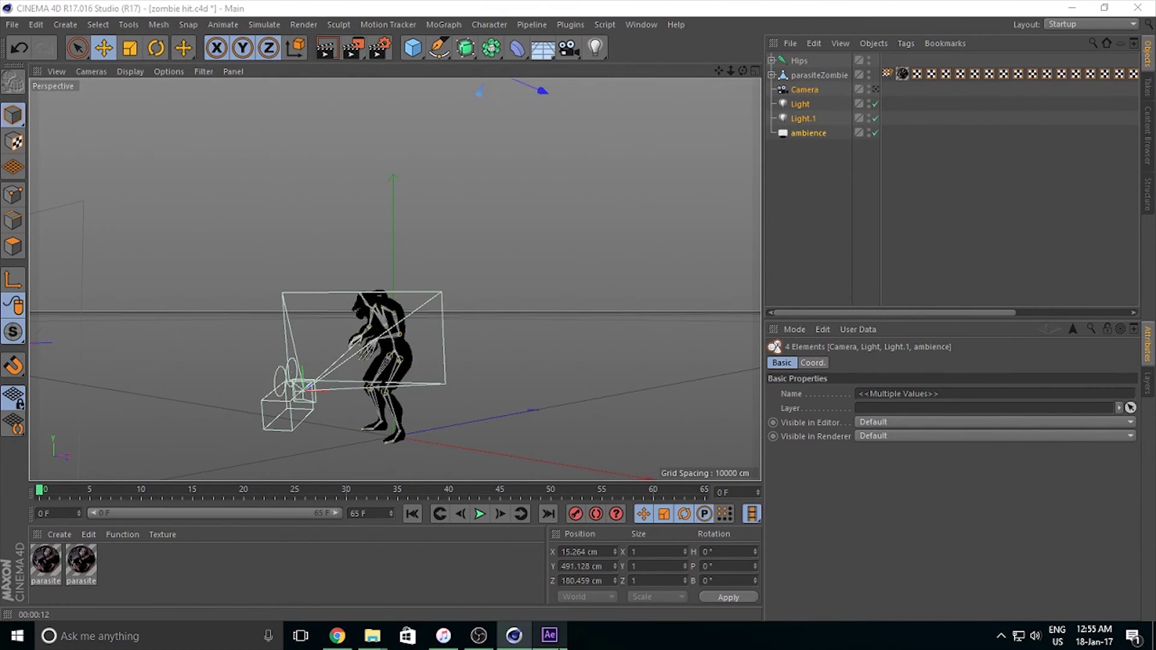
Step: Bring After Effects forward and scrub Linked Comp 21 to frame 11, where the zombie is hit
click(549, 635)
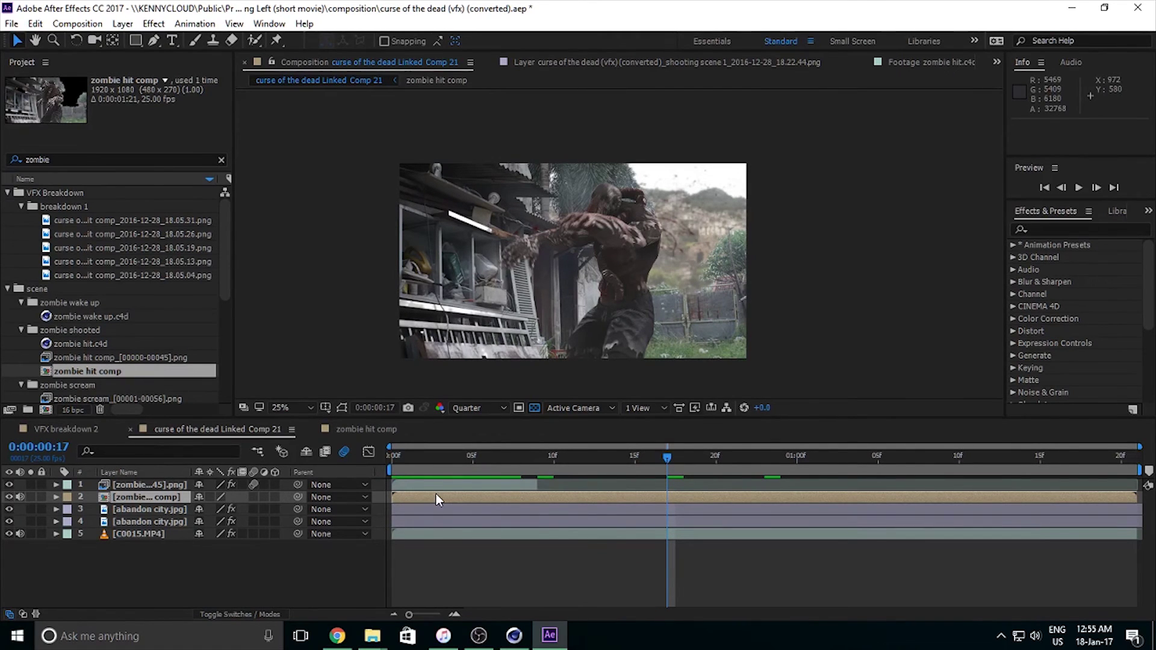
click(513, 636)
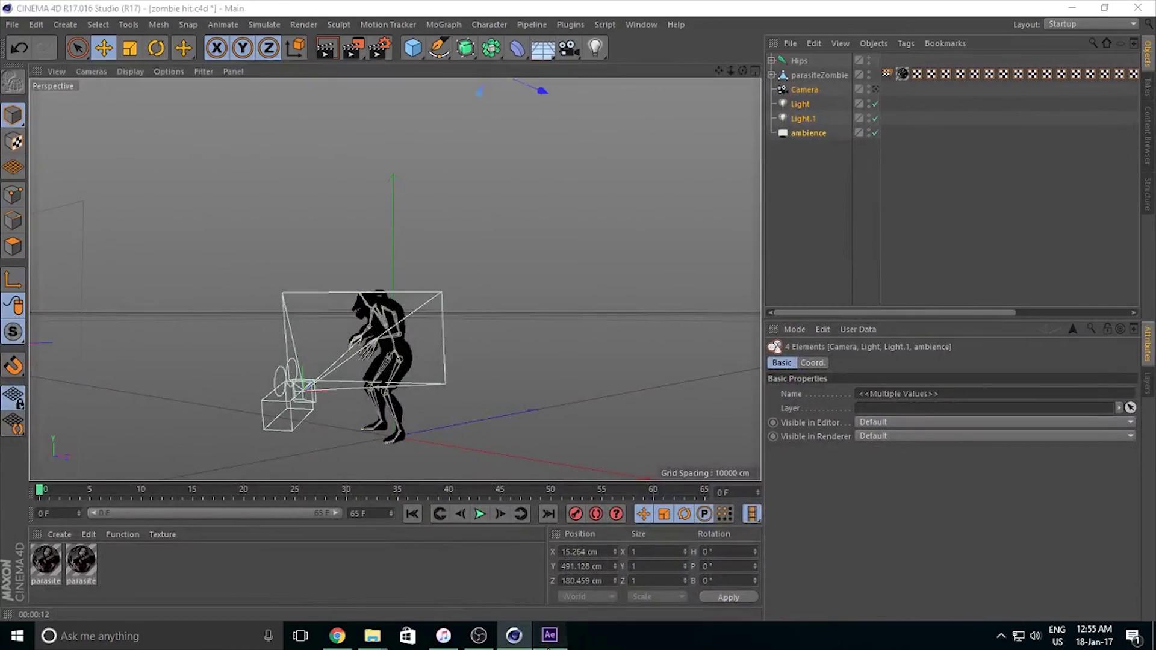
click(550, 636)
drag(436, 464, 573, 491)
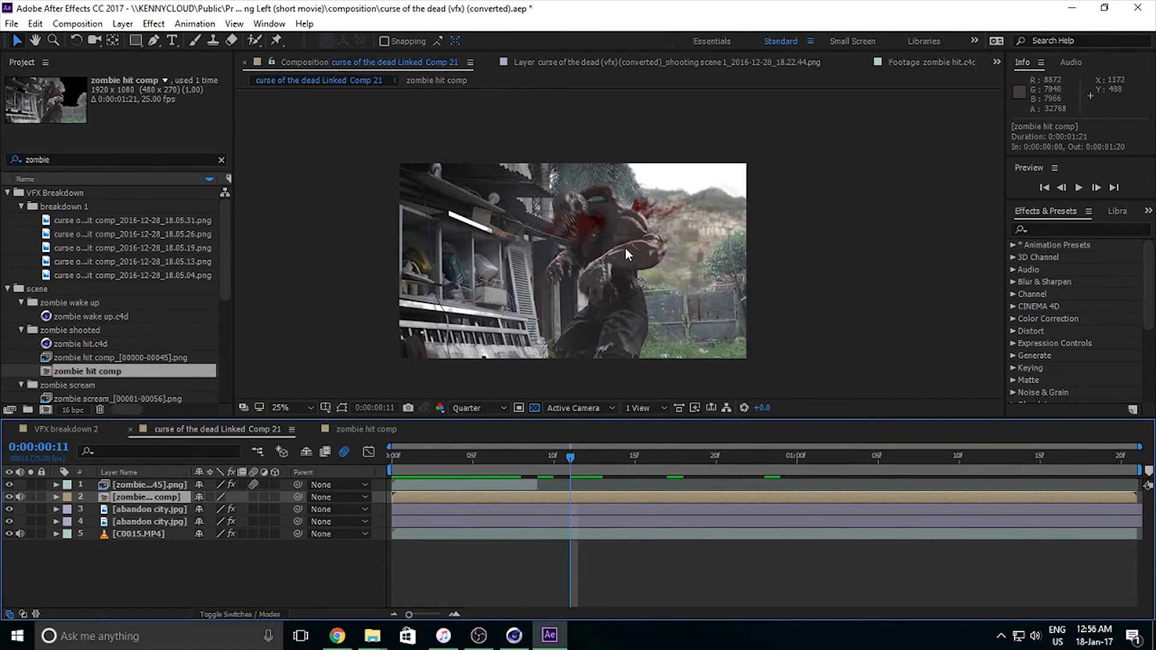
Step: Open the zombie hit comp precomp and toggle the zombie render layer off and back on
double_click(168, 497)
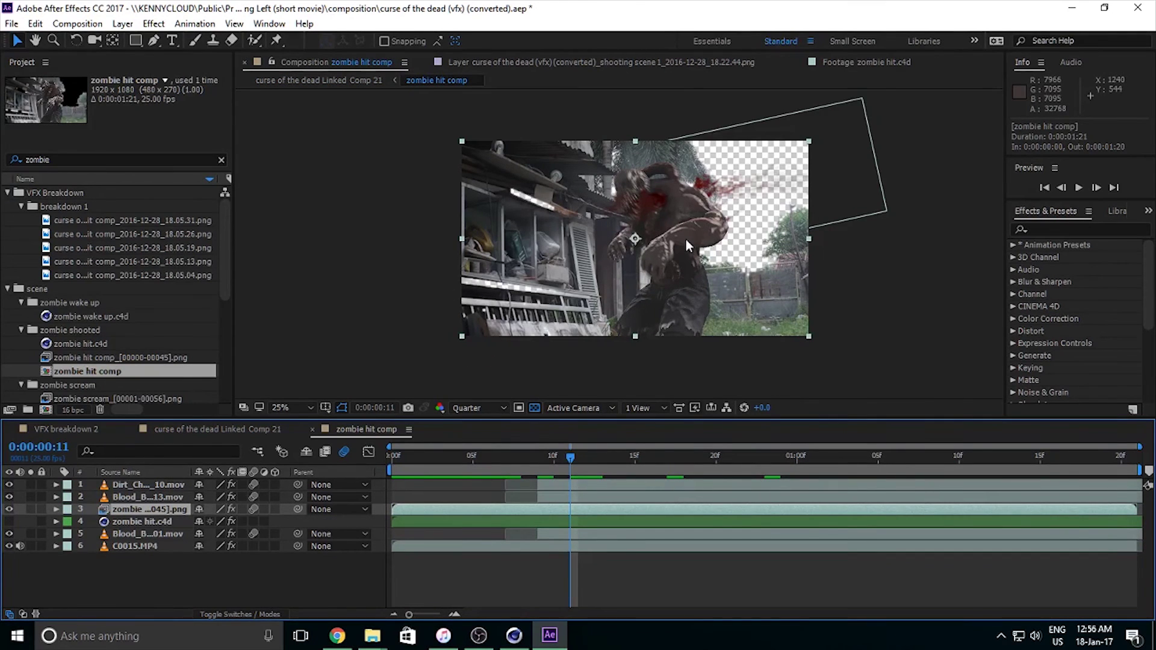
click(126, 509)
click(9, 509)
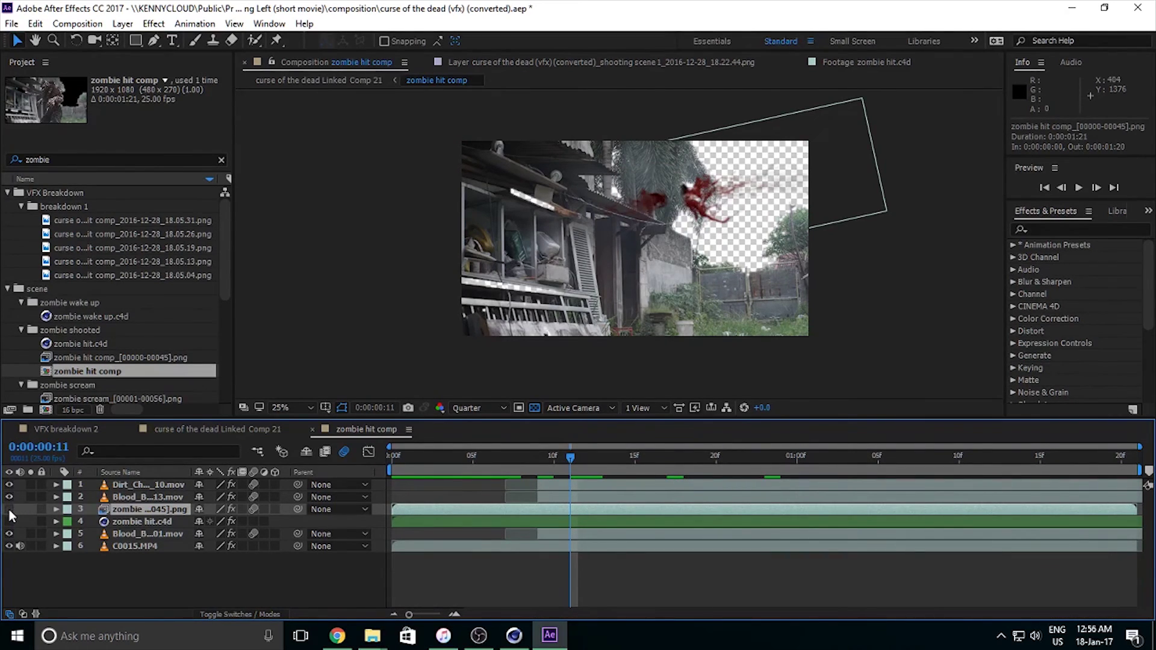
click(9, 510)
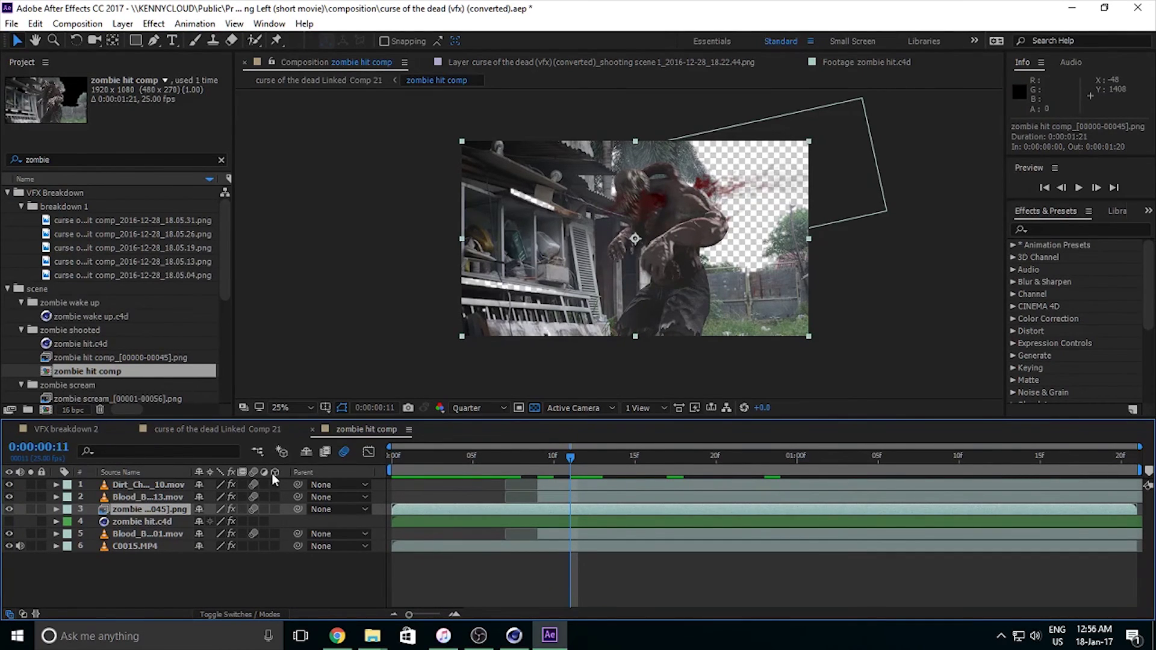
Step: Inspect the Blood_Burst_13.mov, Dirt_Charge_10.mov and Blood_Burst_01.mov layers
click(143, 496)
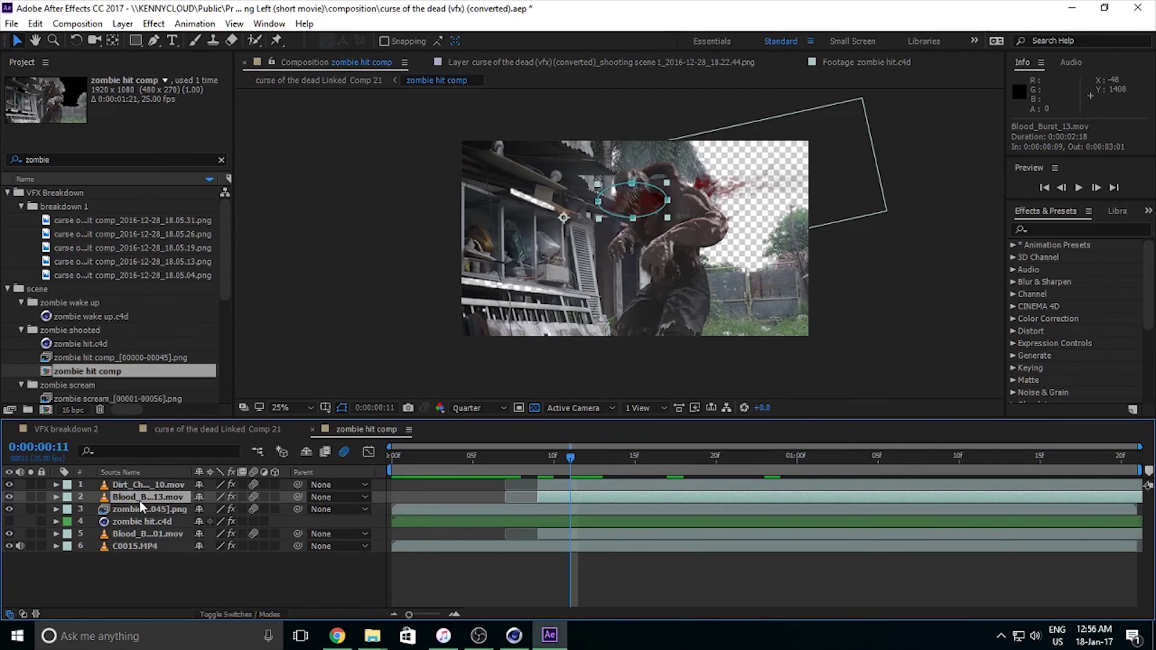
click(151, 483)
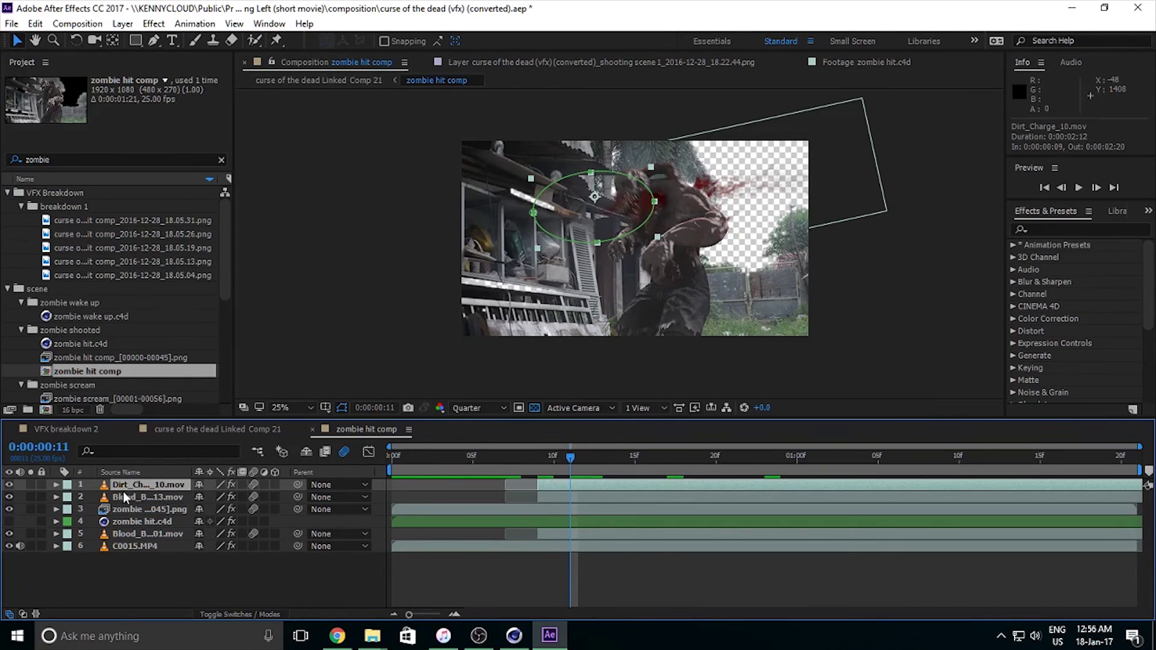
click(134, 536)
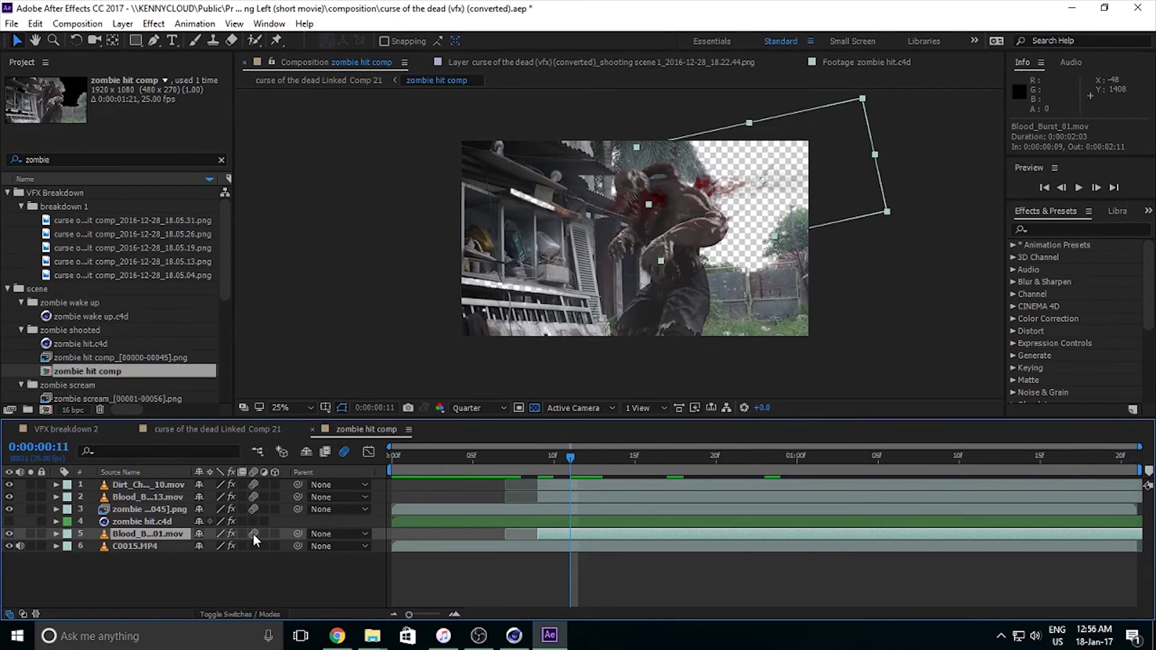
Step: Toggle motion blur off and on, set Full resolution, and return to Linked Comp 21
click(345, 452)
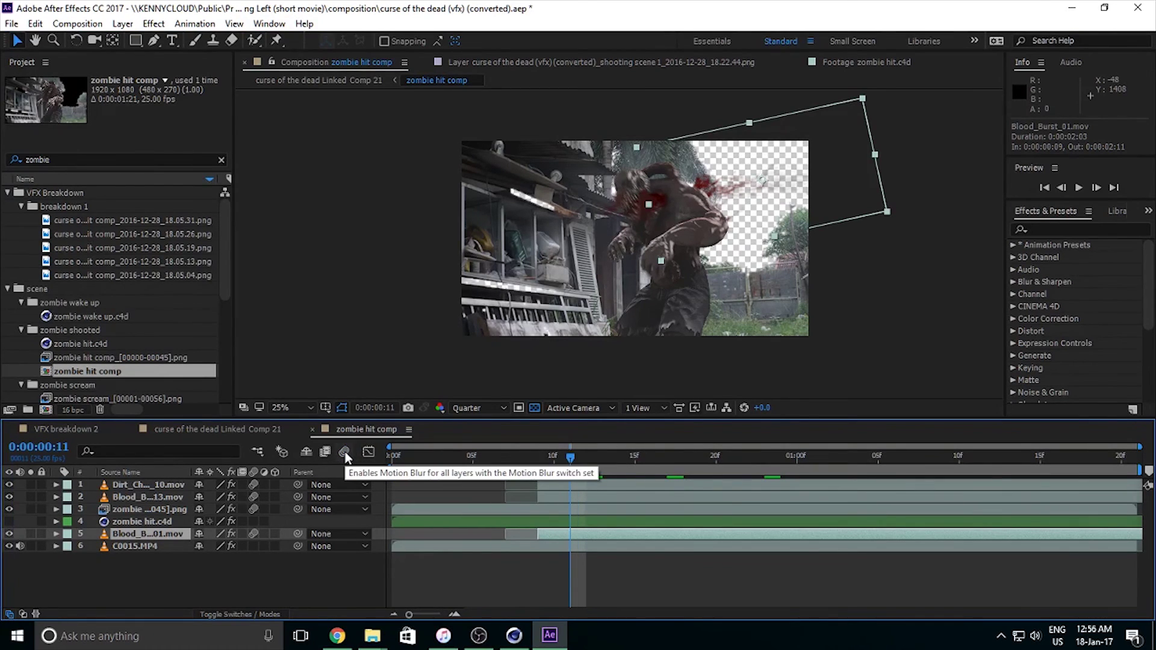
click(345, 452)
key(ctrl+j)
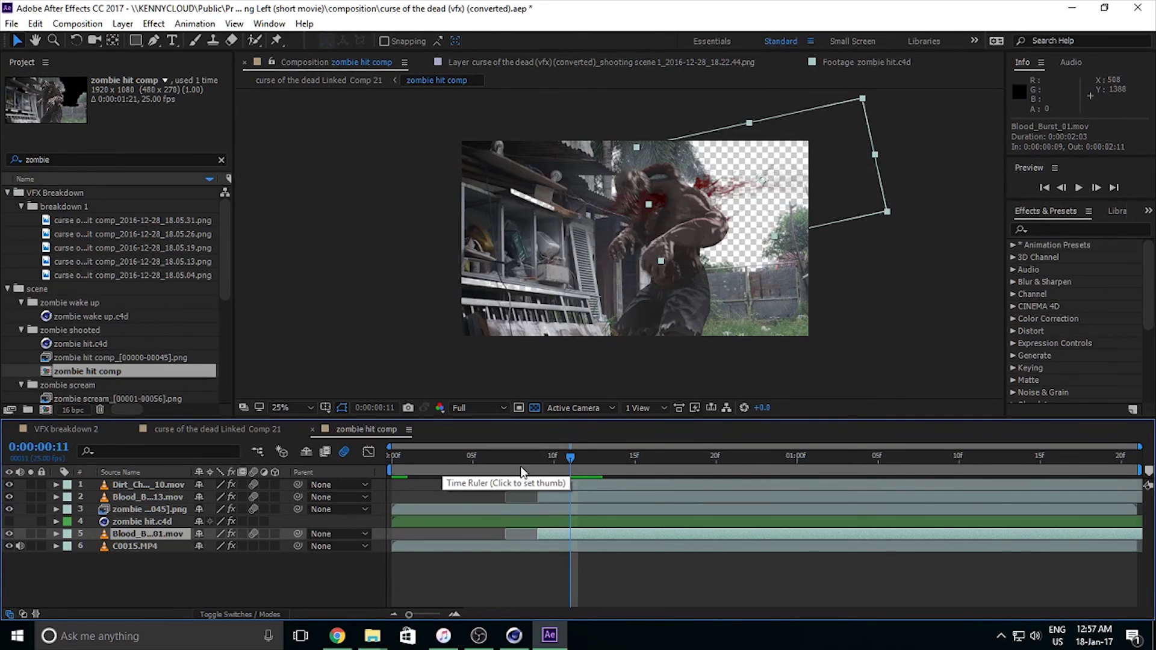
click(238, 431)
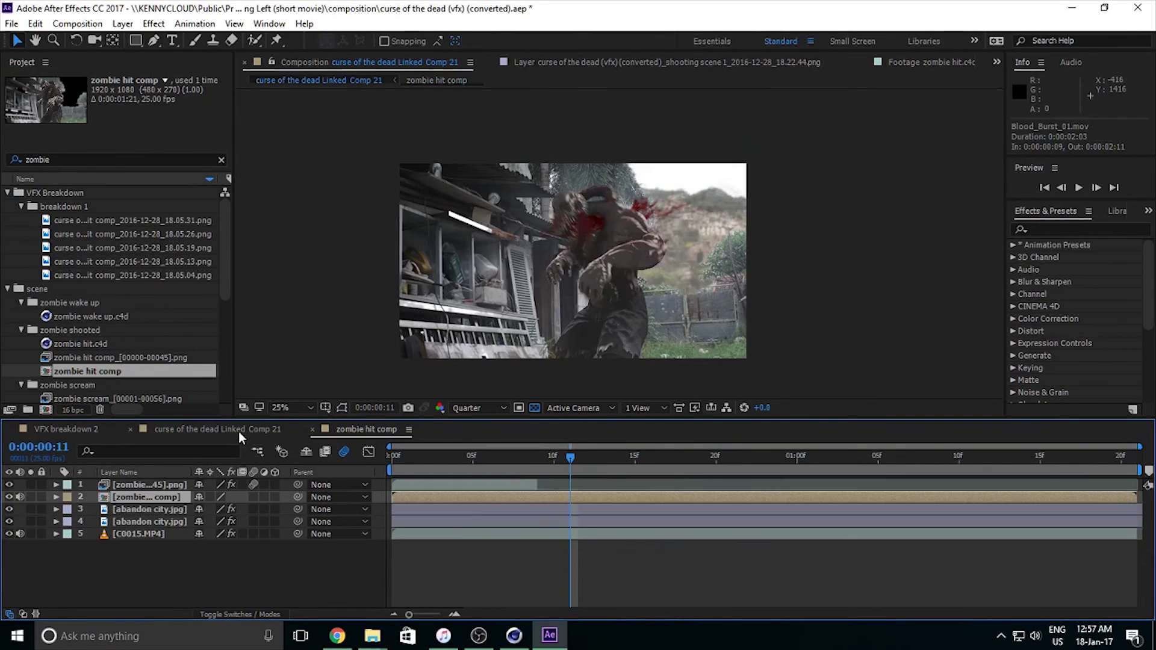
Step: Jump to frame 4, then move the zombie hit comp to 0:00:01:08
click(465, 461)
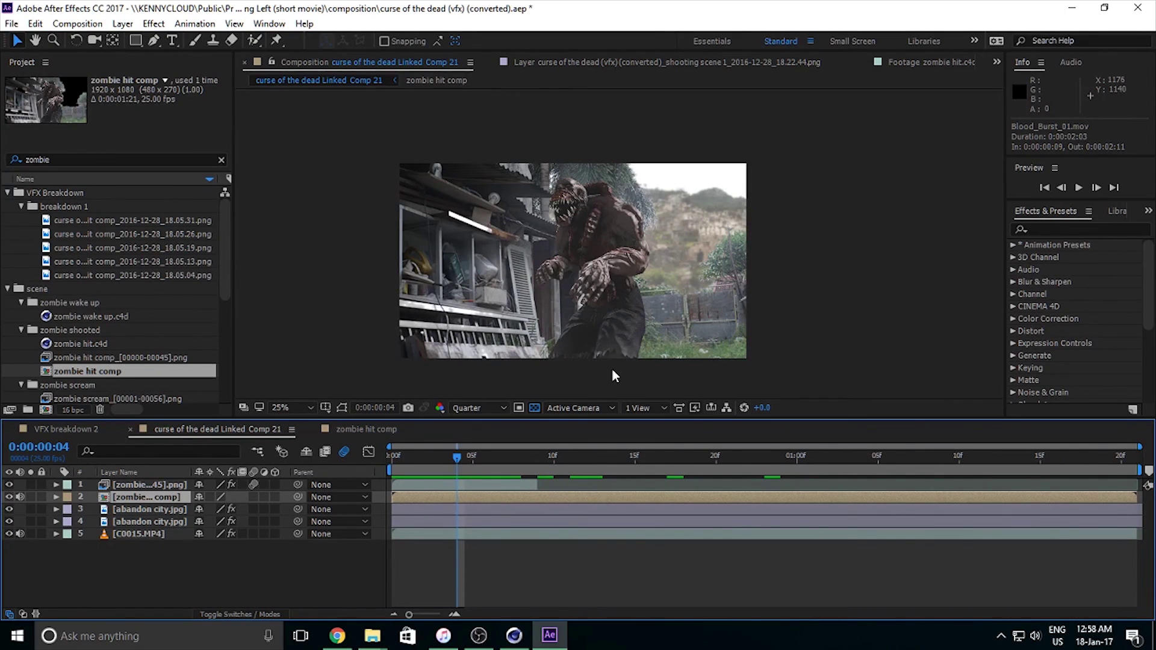
click(372, 429)
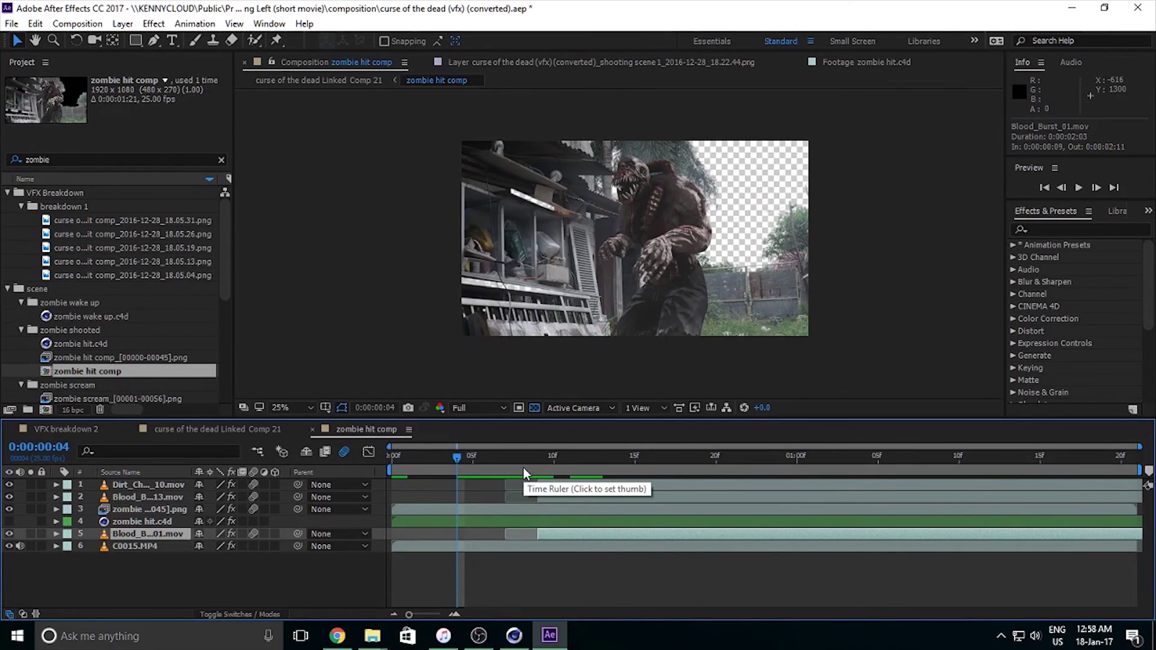
drag(521, 460, 934, 464)
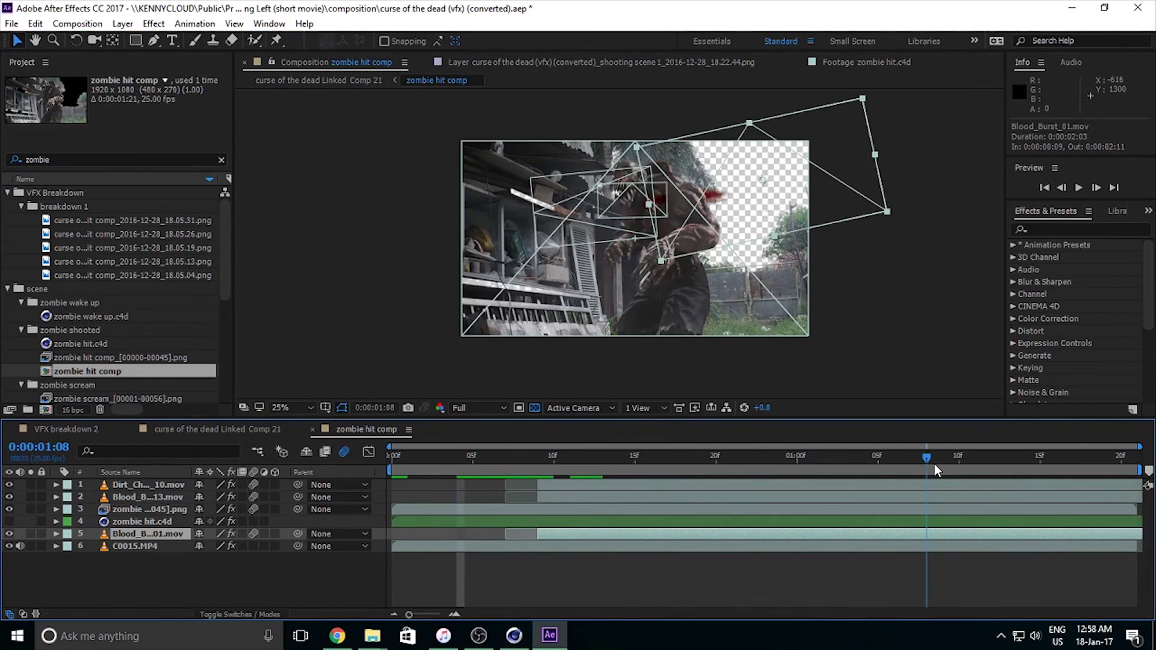